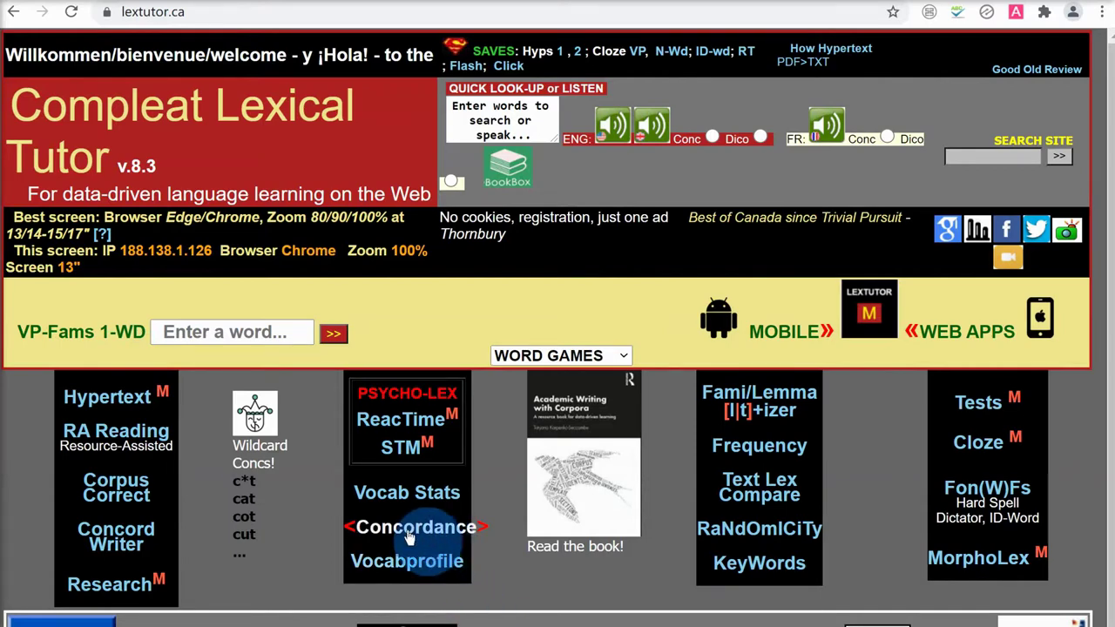
Go to the Concordance tools and choose the English corpus concordancer.
click(408, 527)
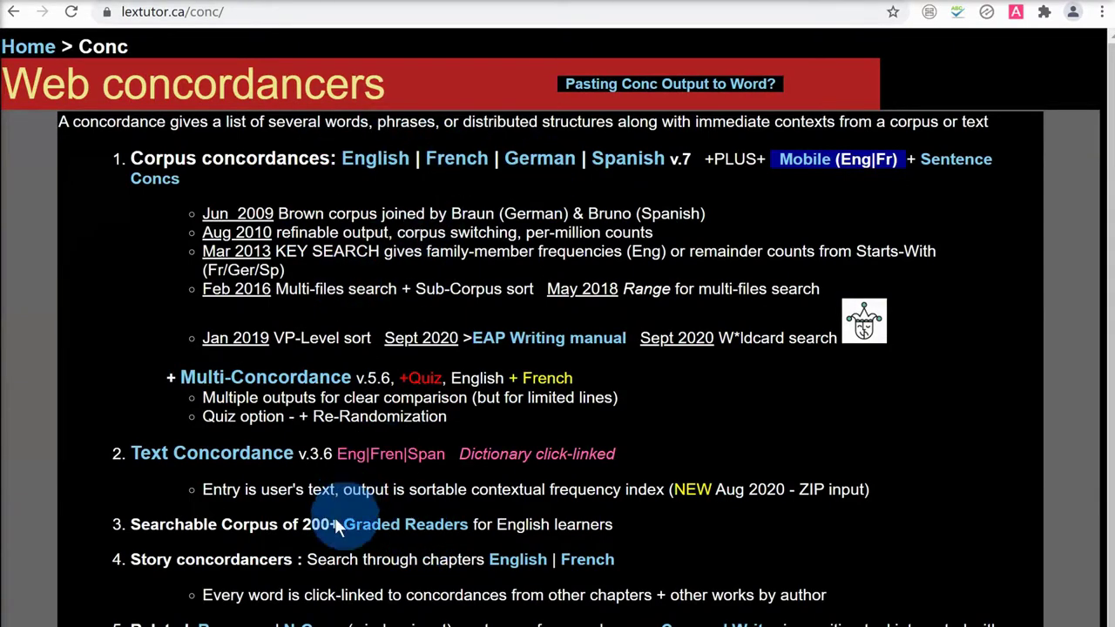
click(373, 162)
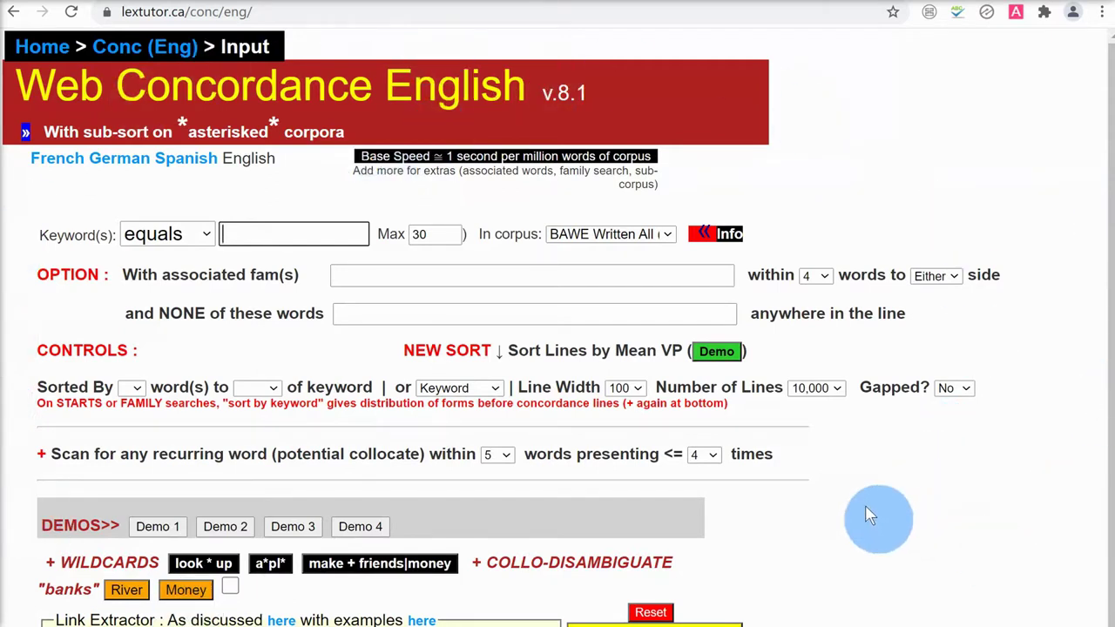
double_click(512, 234)
click(512, 234)
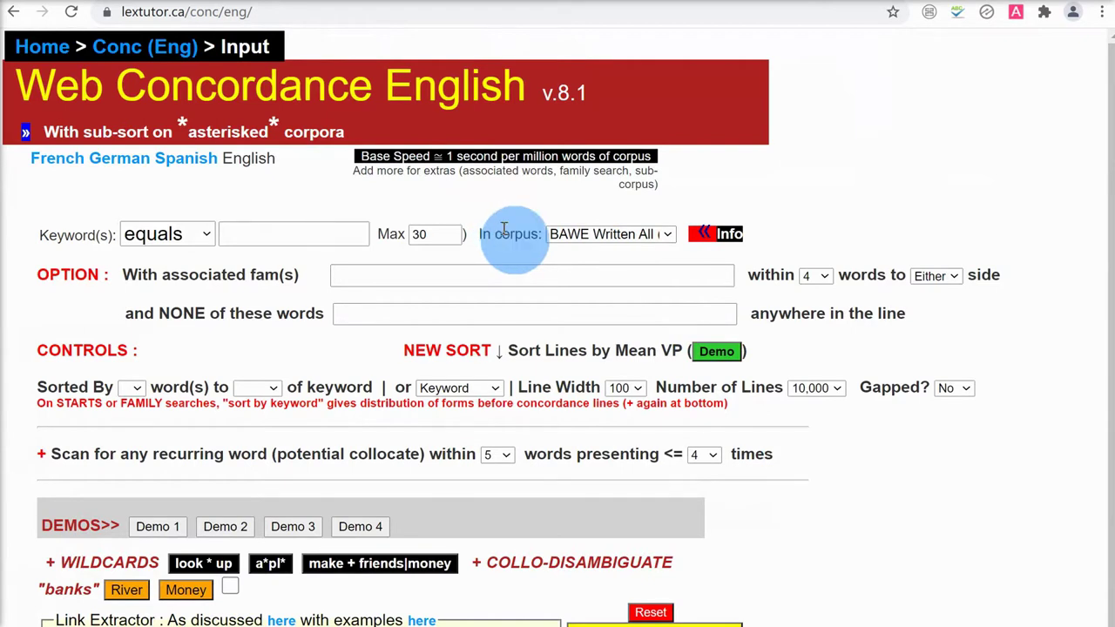
click(666, 234)
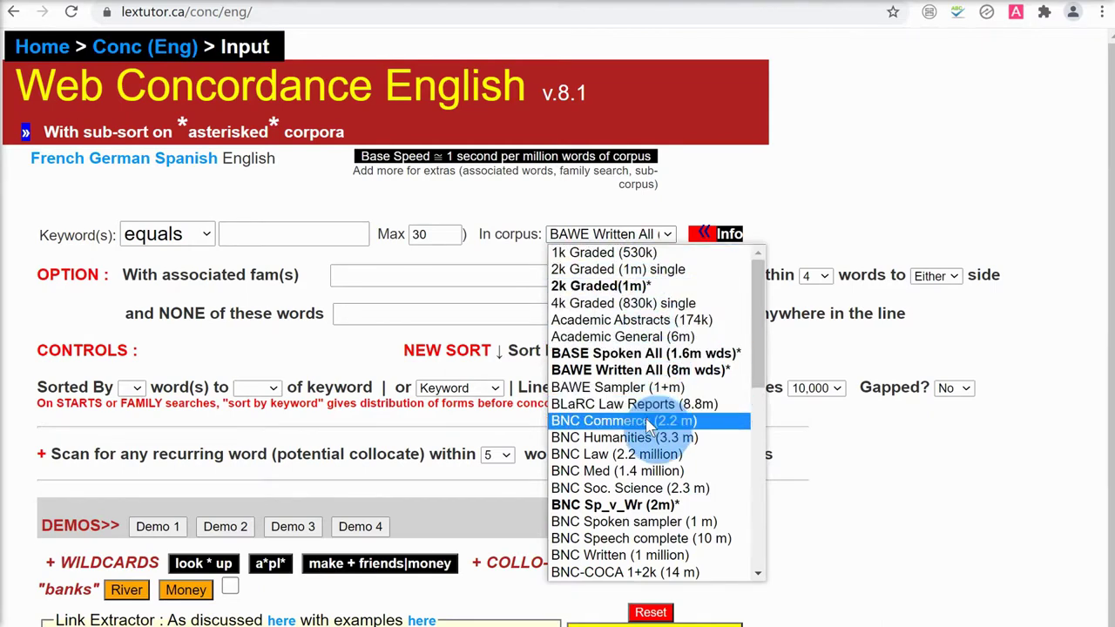
scroll(646, 470, down, 5)
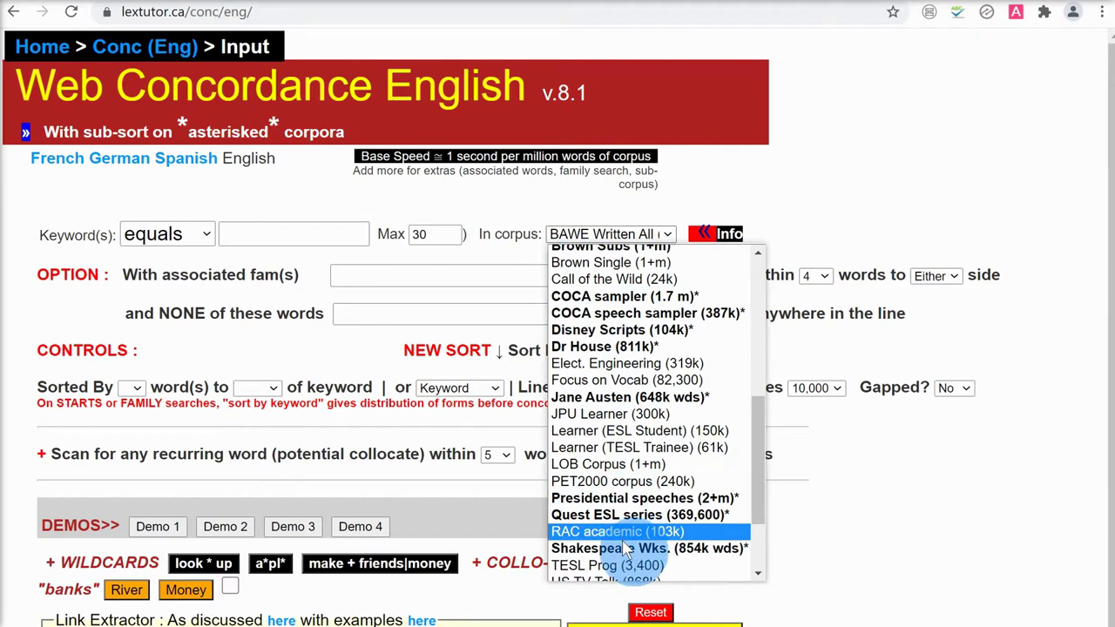
scroll(626, 547, down, 3)
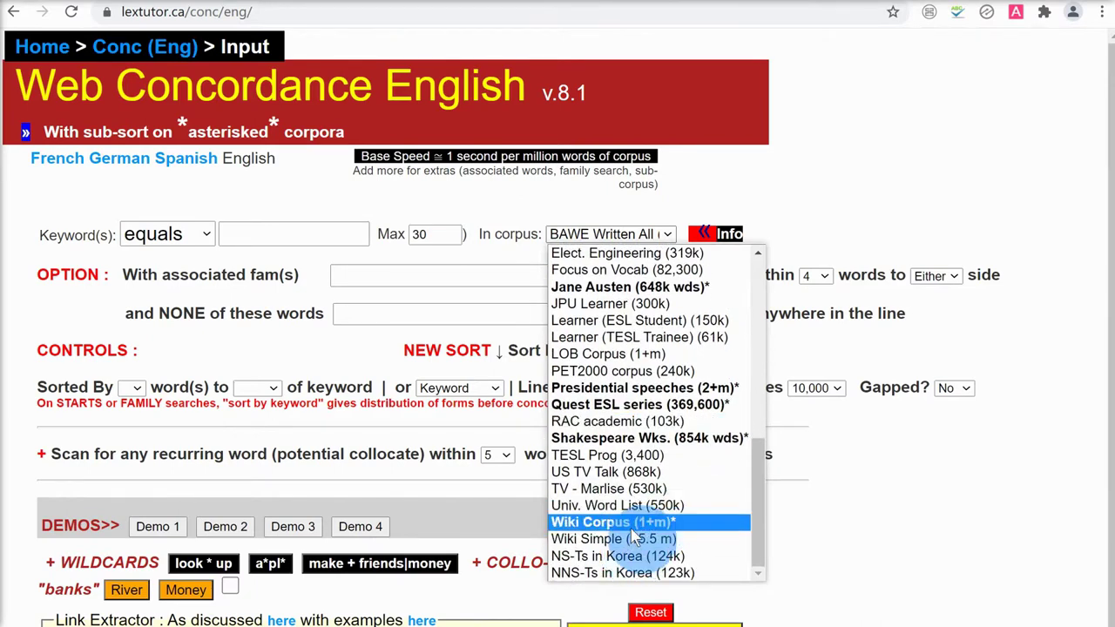
scroll(696, 483, up, 10)
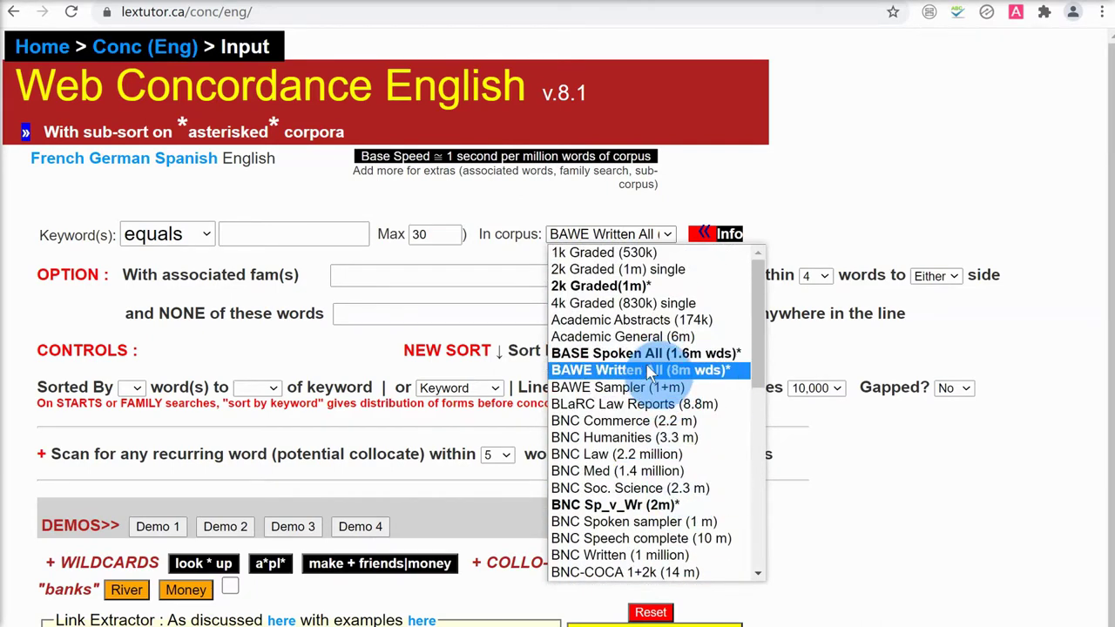
click(648, 372)
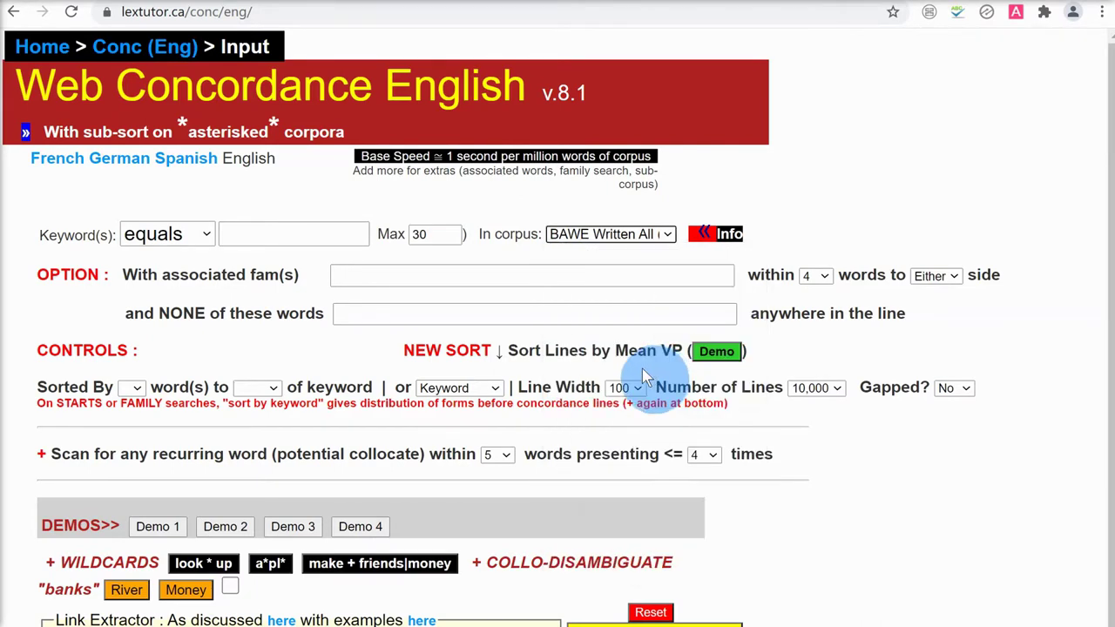
click(325, 235)
Search BAWE Written for the keyword 'effect' and scroll through the 2788 hits.
text(effect)
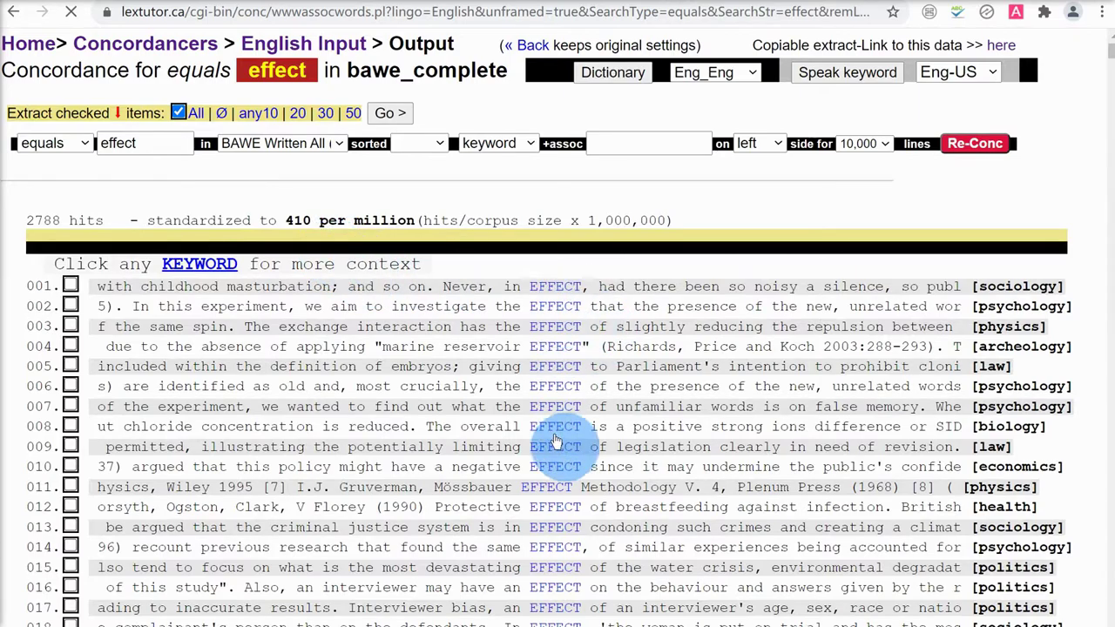
drag(1110, 52, 1110, 620)
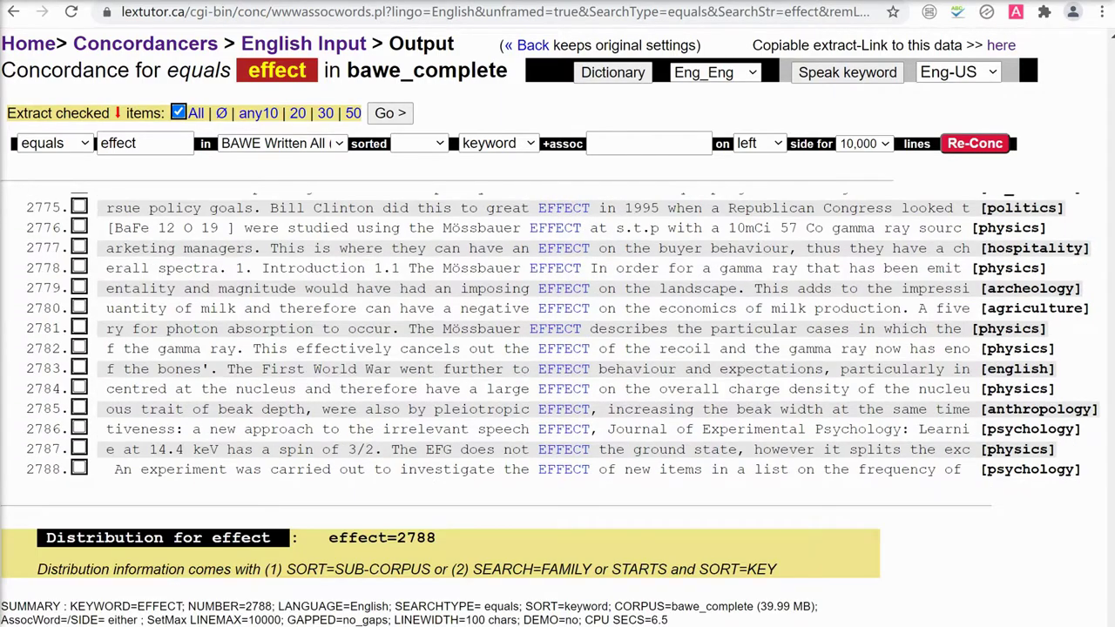
drag(1110, 620, 1102, 45)
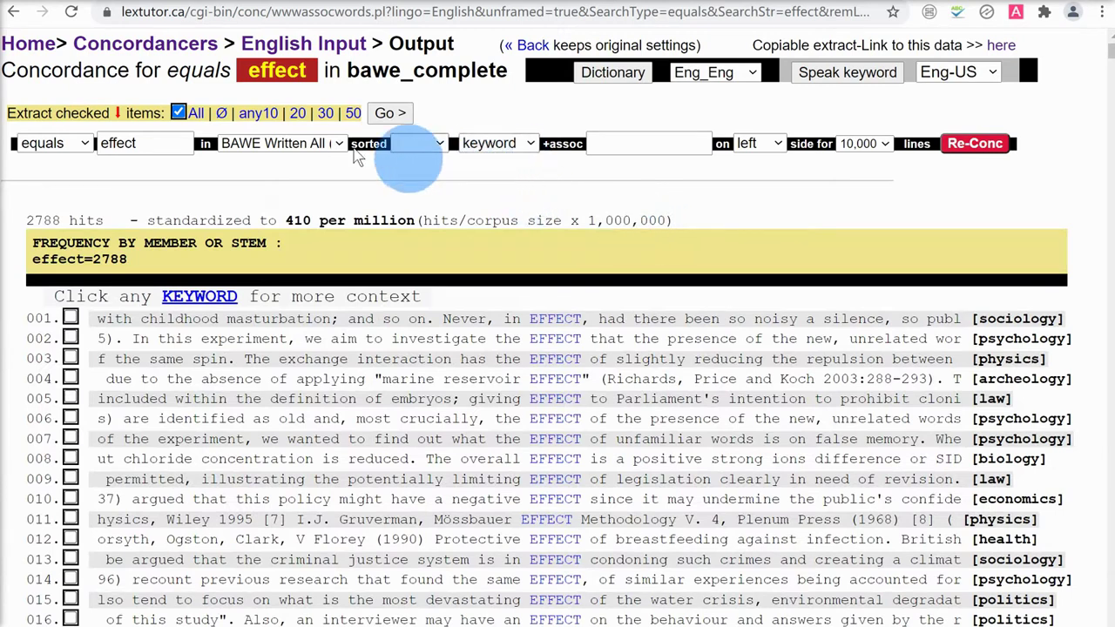
Sort the effect concordance by the word to its left and scroll to the bottom.
click(529, 144)
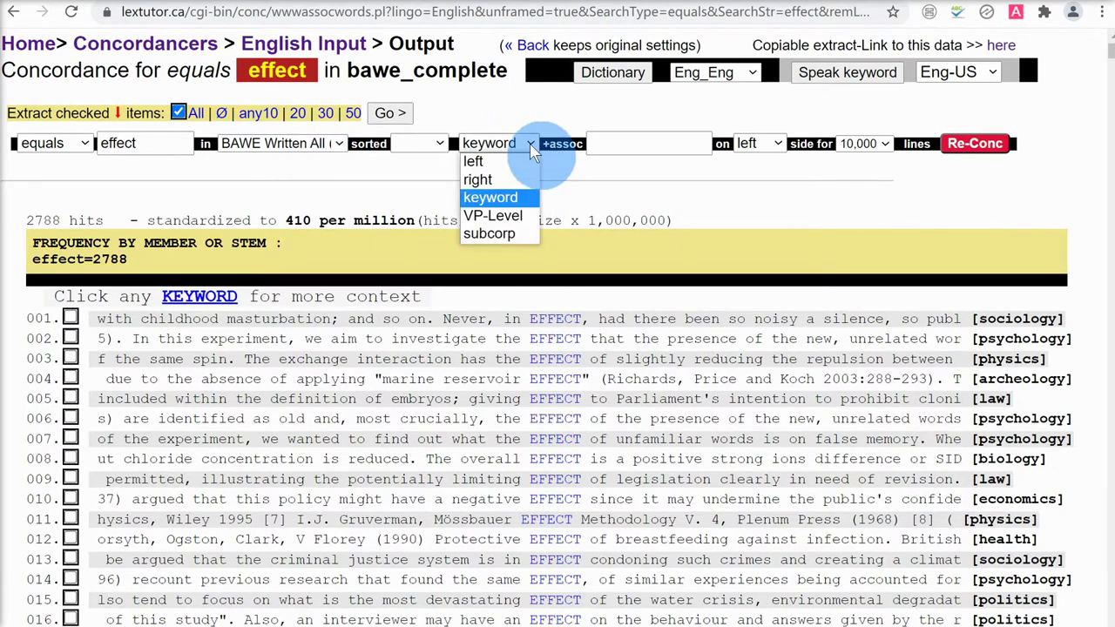
click(514, 163)
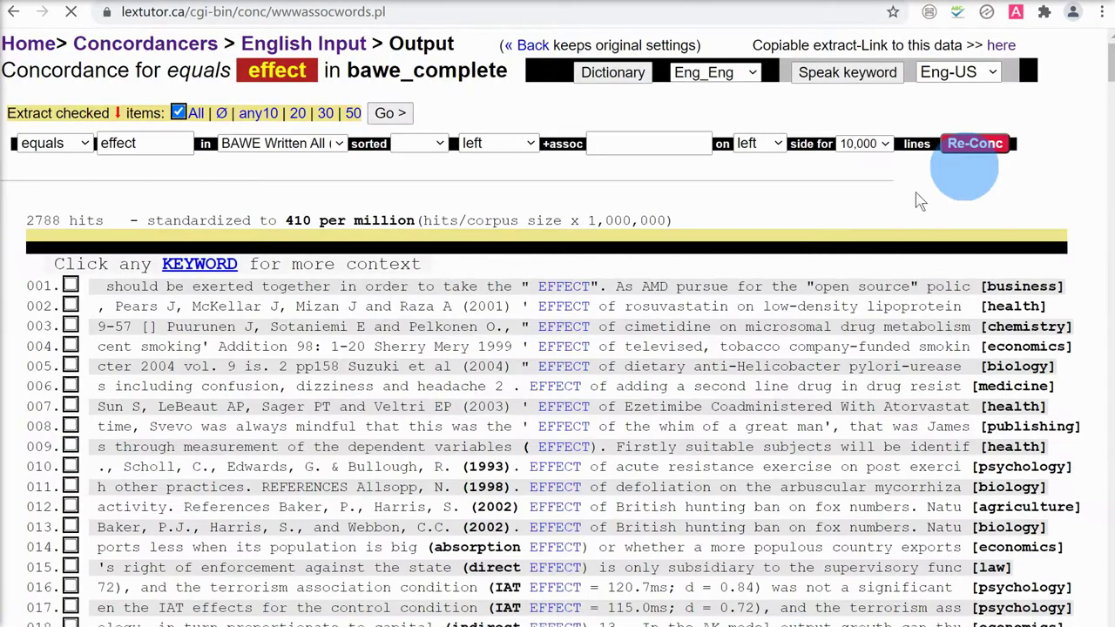
scroll(529, 385, down, 4)
scroll(505, 326, down, 10)
scroll(501, 348, down, 1)
scroll(497, 282, up, 2)
scroll(496, 453, down, 1)
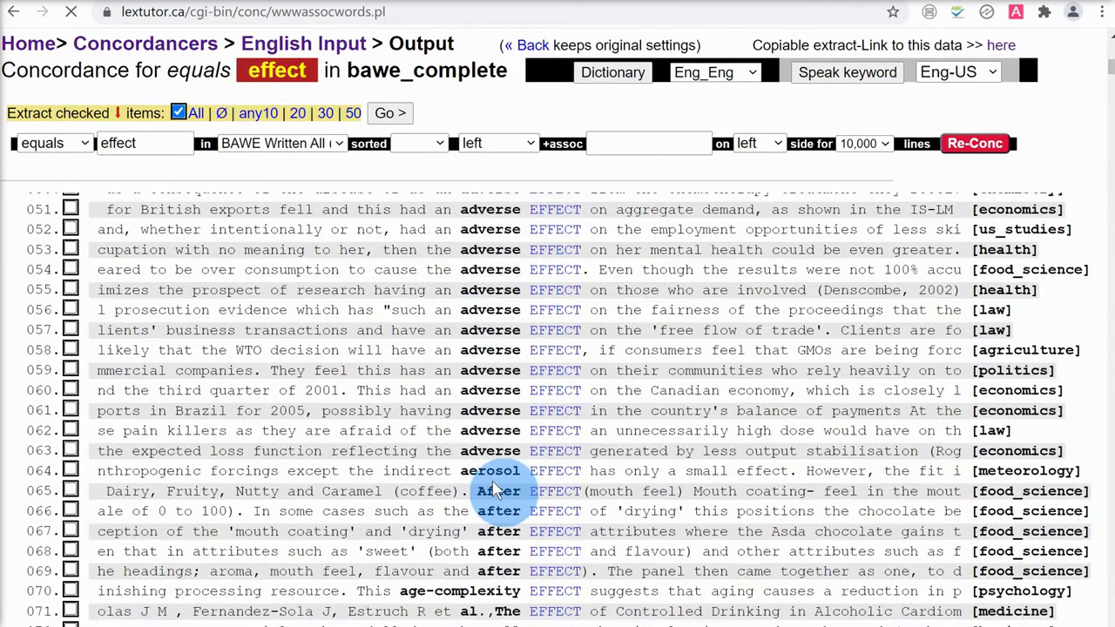
scroll(493, 491, down, 3)
scroll(510, 393, down, 11)
scroll(513, 377, down, 20)
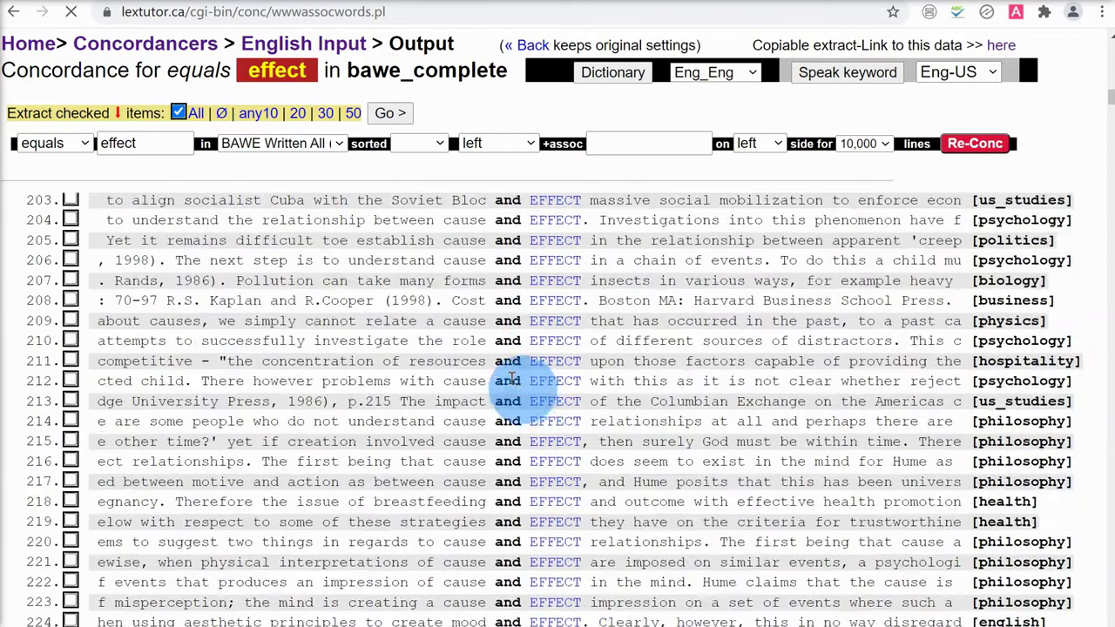
scroll(512, 383, down, 16)
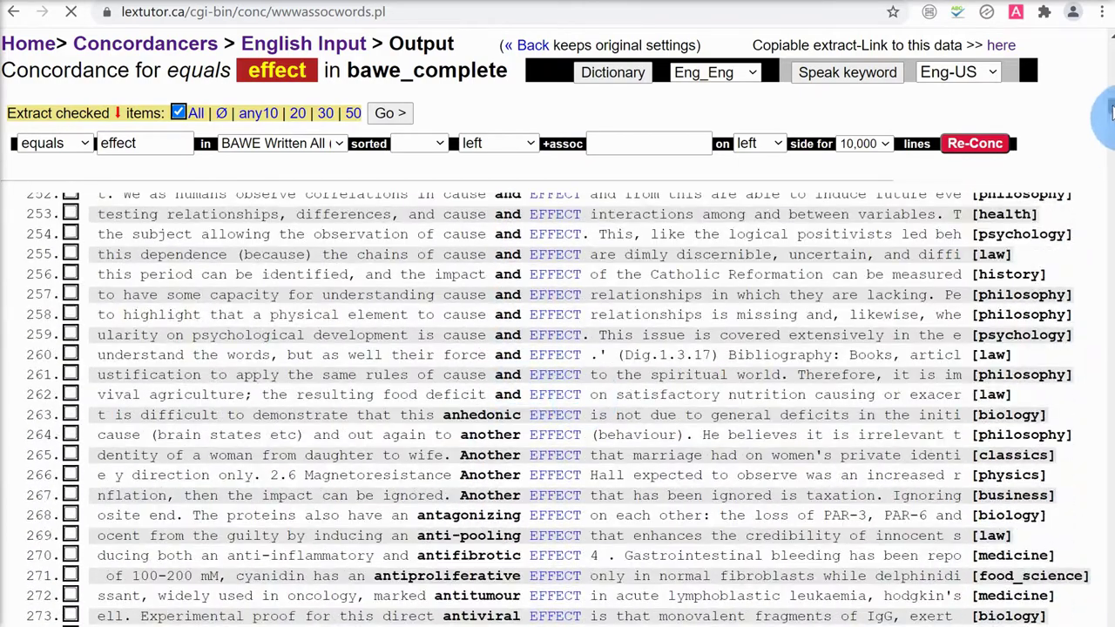
drag(1110, 107, 1094, 610)
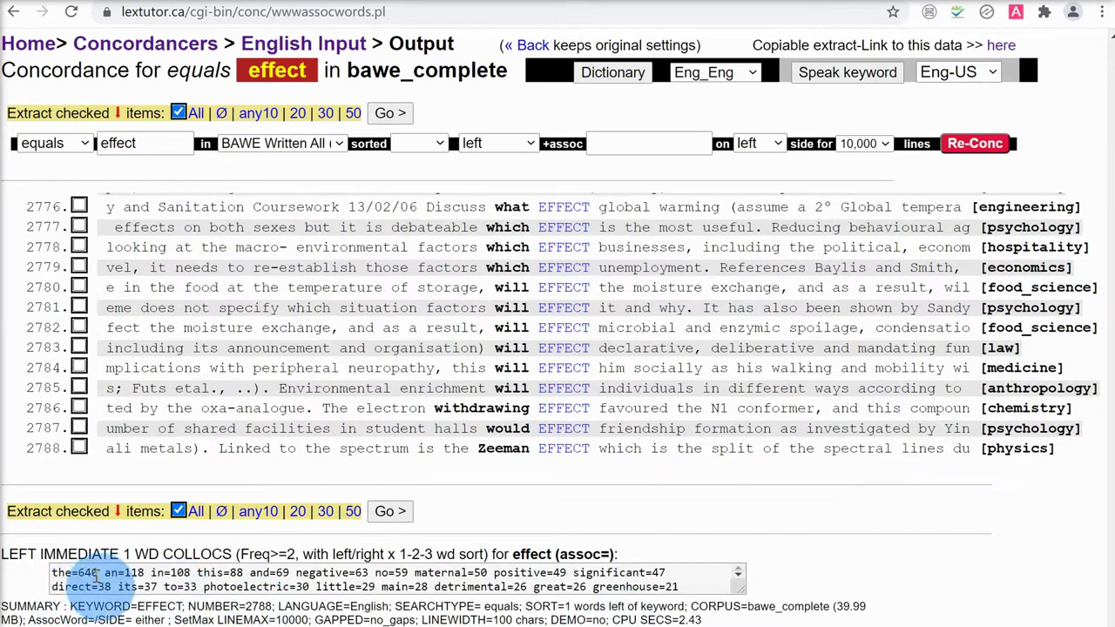
Enlarge the left-collocates box and highlight the collocates negative and adverse.
drag(740, 590, 740, 608)
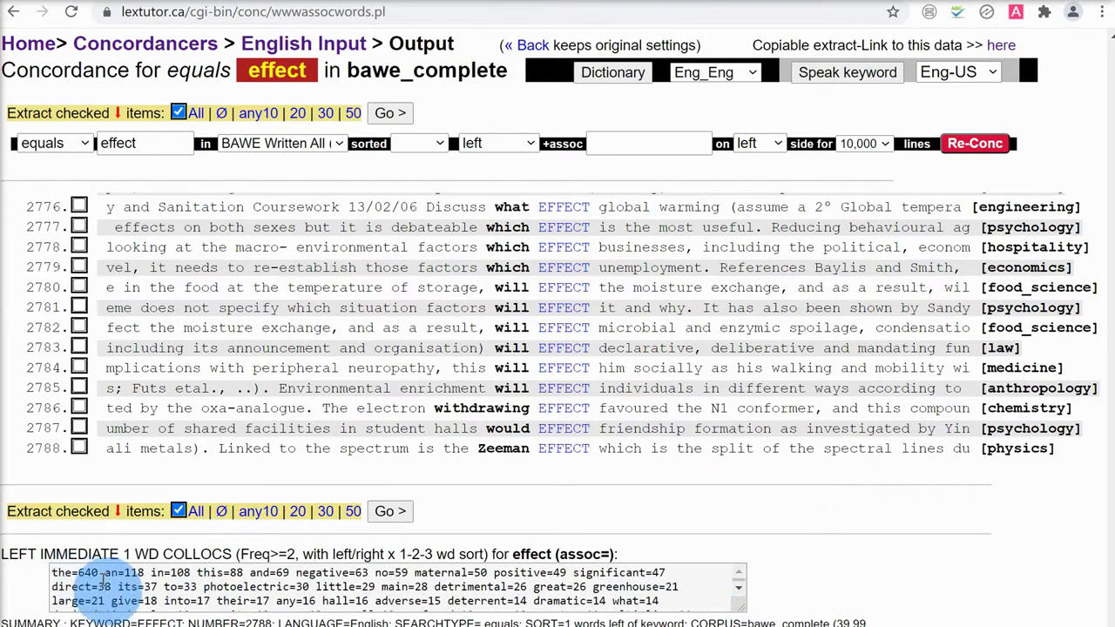
double_click(322, 572)
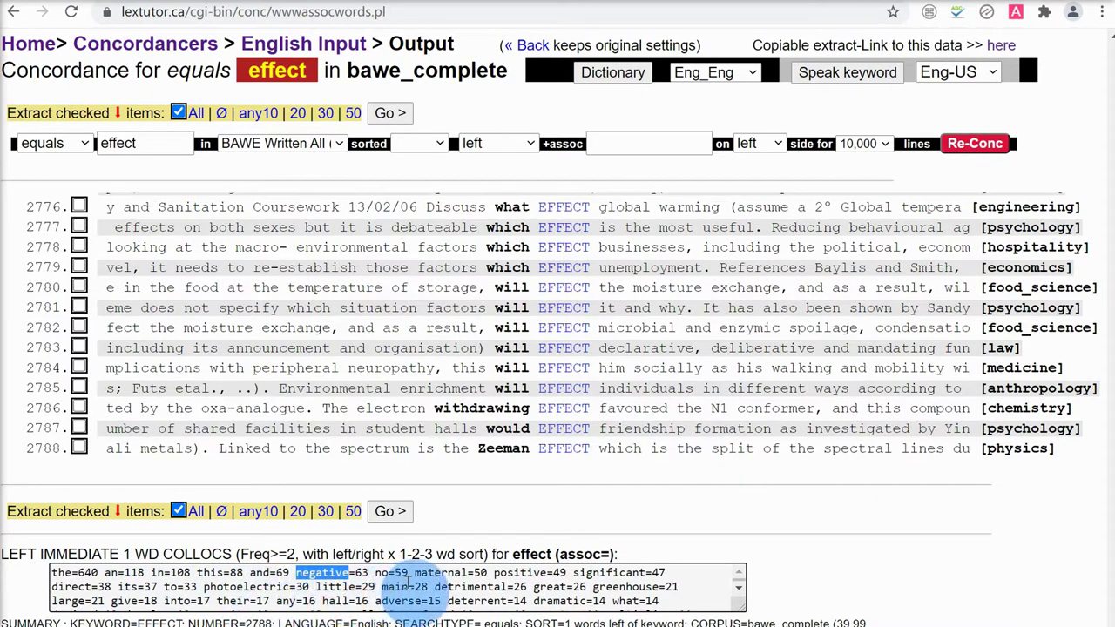
click(470, 588)
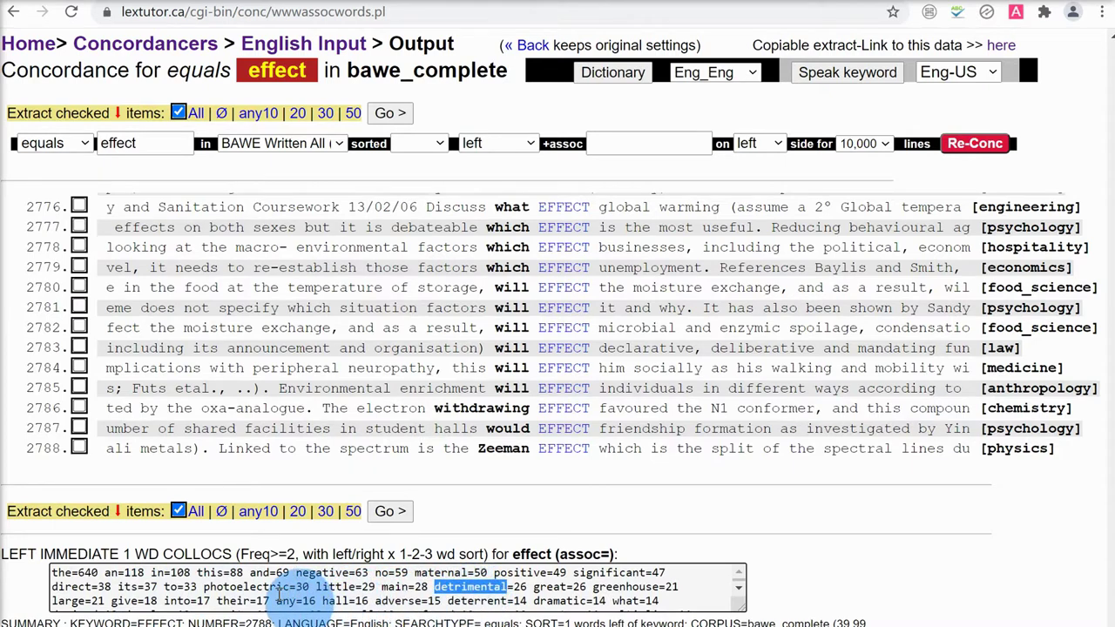
double_click(386, 600)
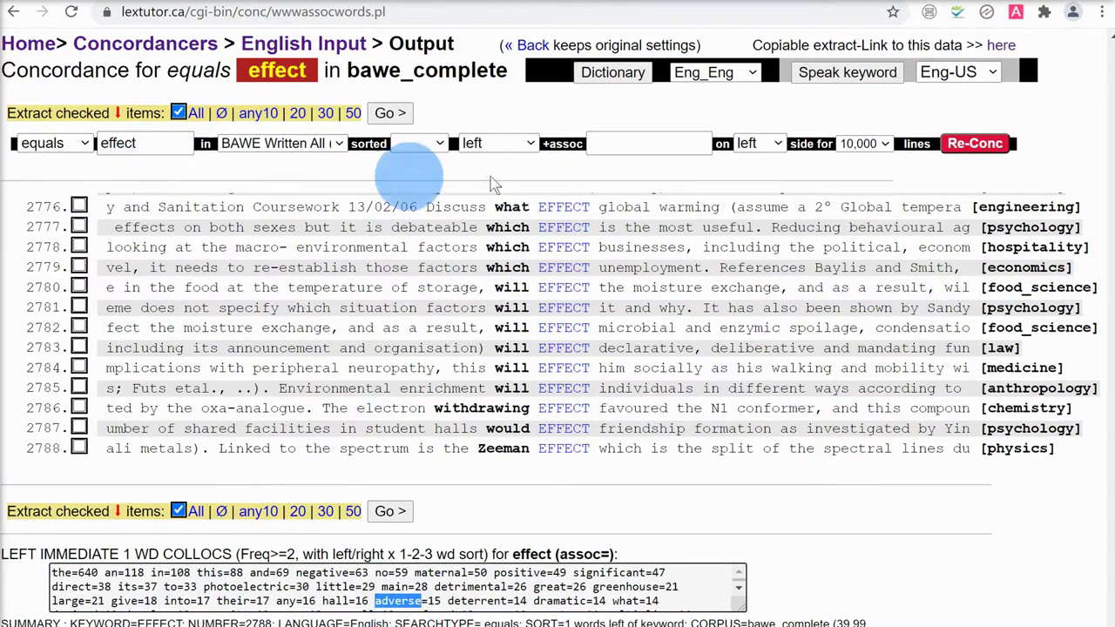
click(619, 149)
click(621, 141)
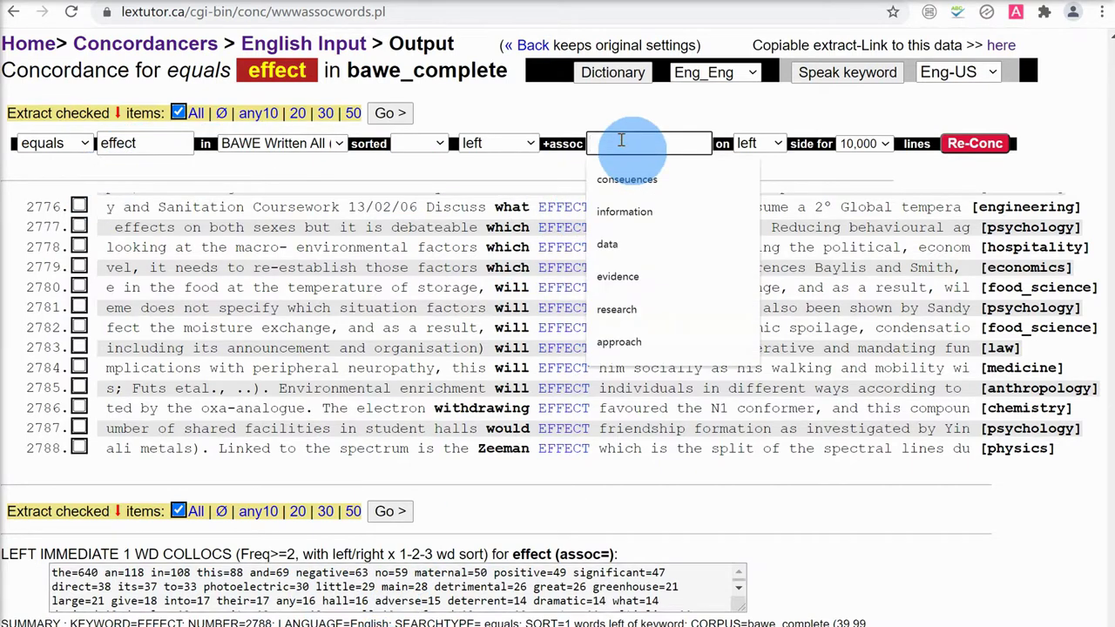
Add 'negative' as the associated word, narrowing effect to 68 lines.
text(negat)
text(ivw)
key(BackSpace)
text(e)
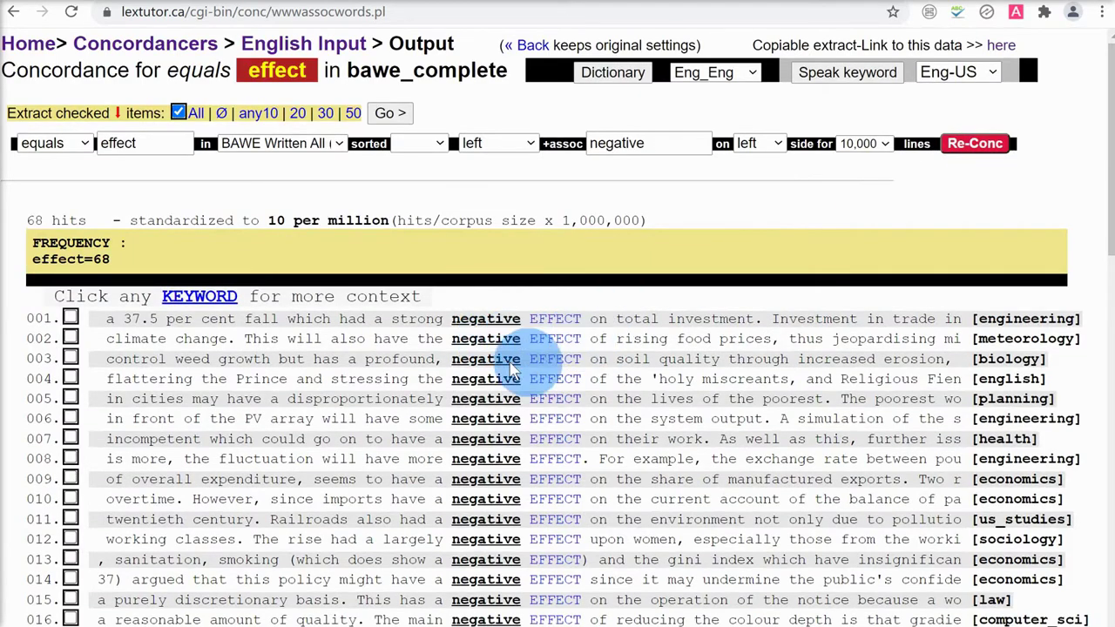
scroll(512, 327, down, 10)
scroll(510, 403, down, 4)
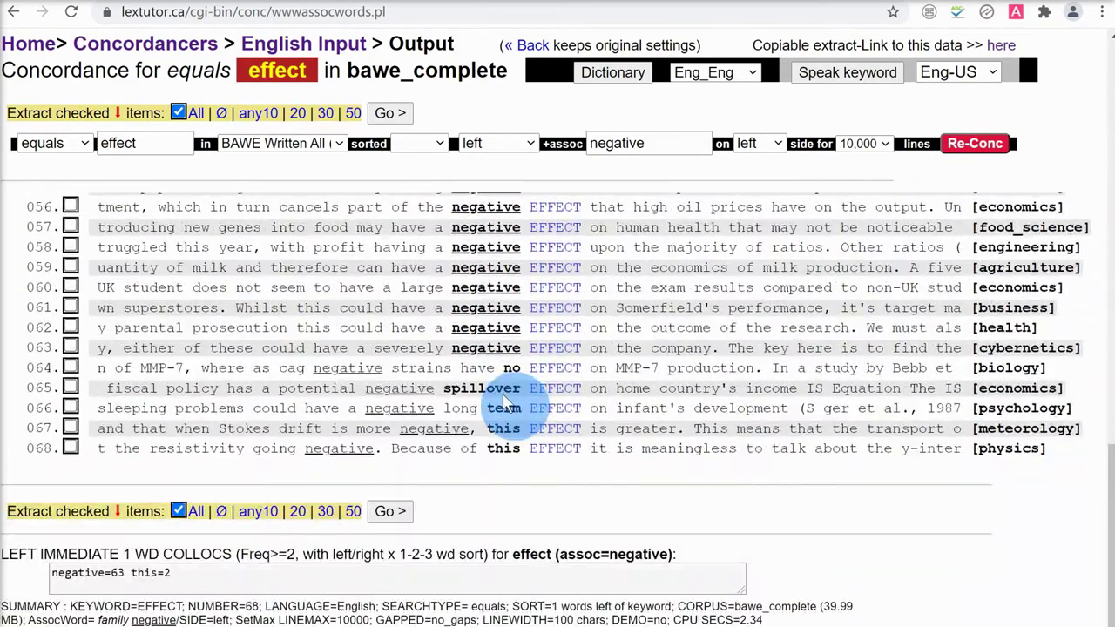
scroll(535, 399, up, 3)
scroll(532, 398, up, 11)
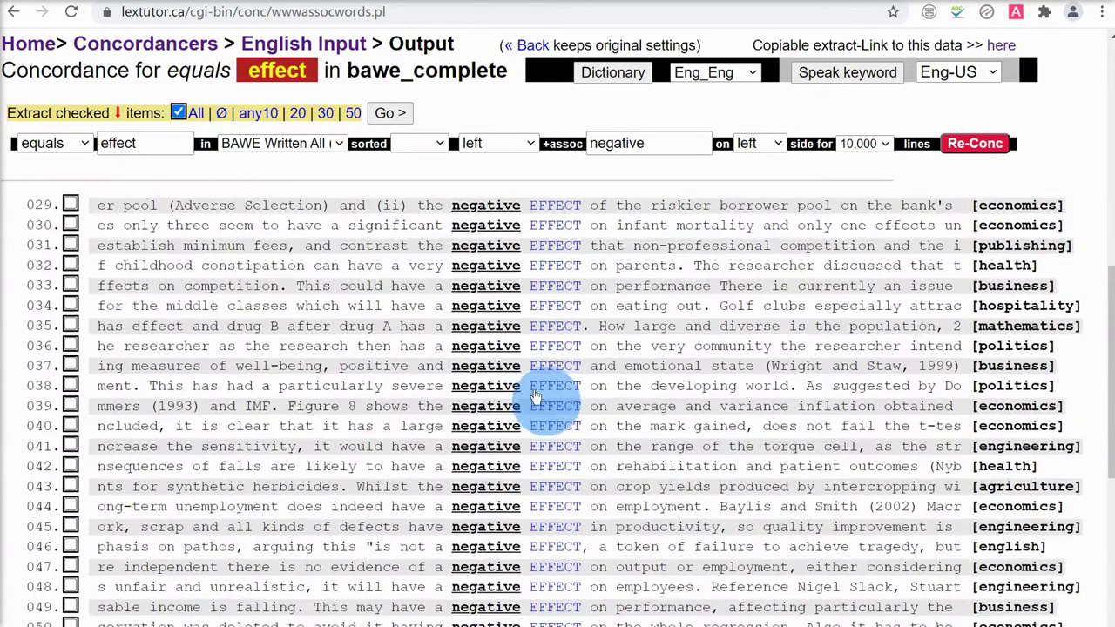
scroll(523, 397, down, 1)
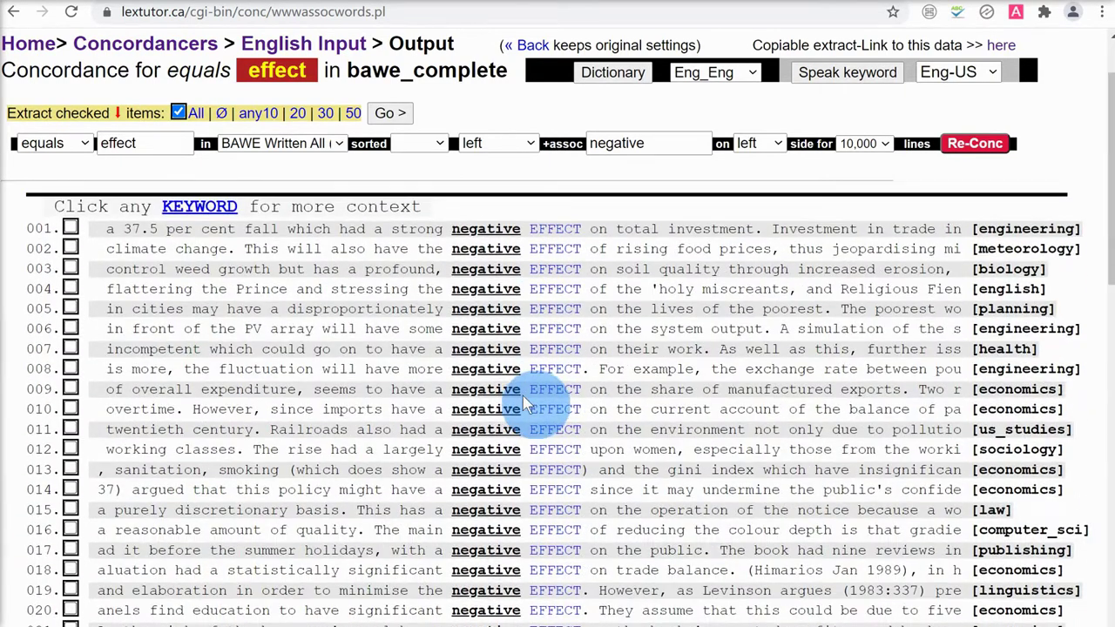
Highlight the verbs had, has and have before 'negative effect' in lines 001–009.
double_click(352, 228)
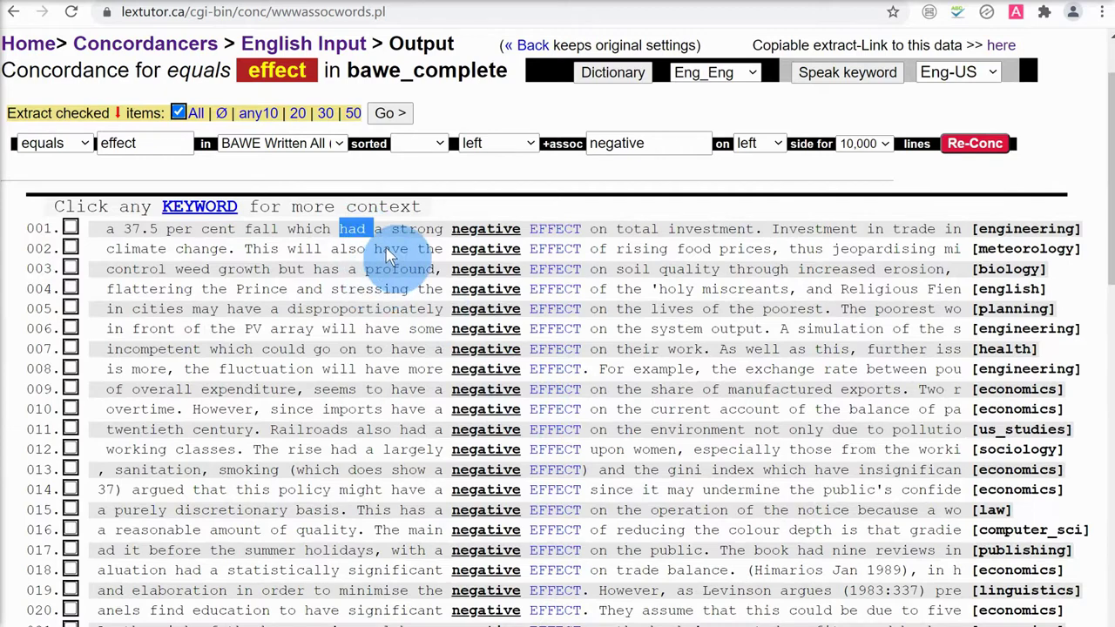
double_click(326, 270)
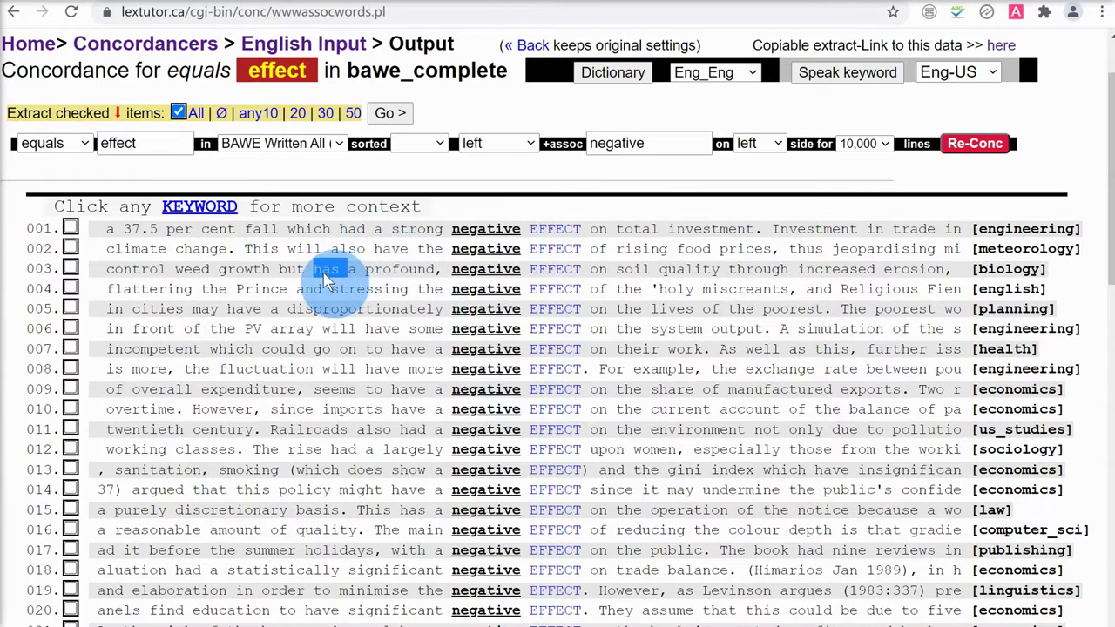
double_click(379, 329)
double_click(409, 349)
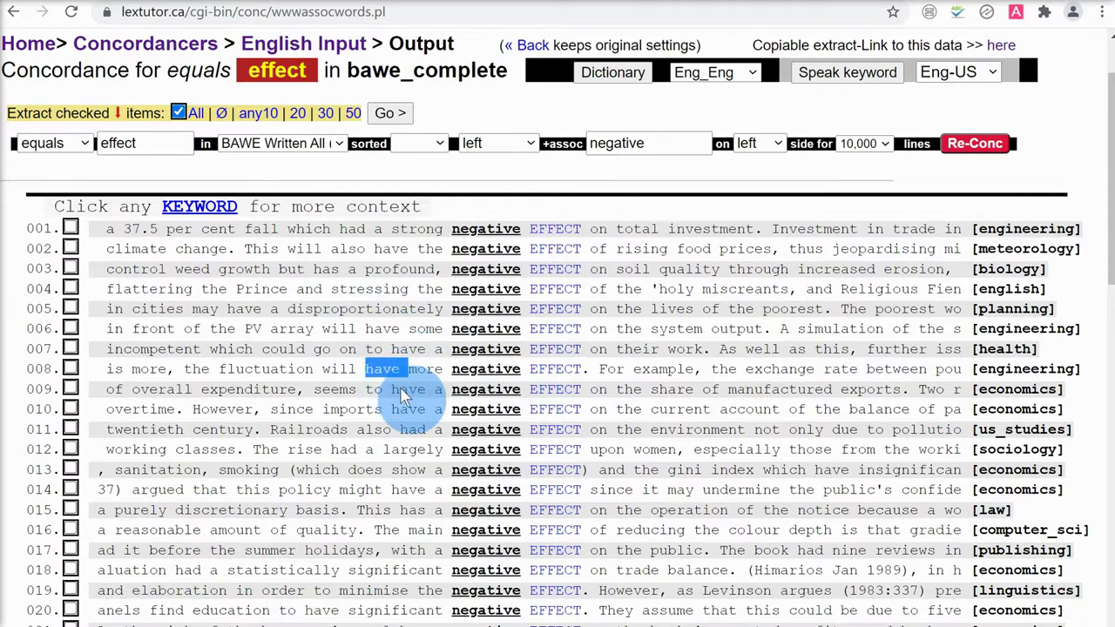
double_click(407, 390)
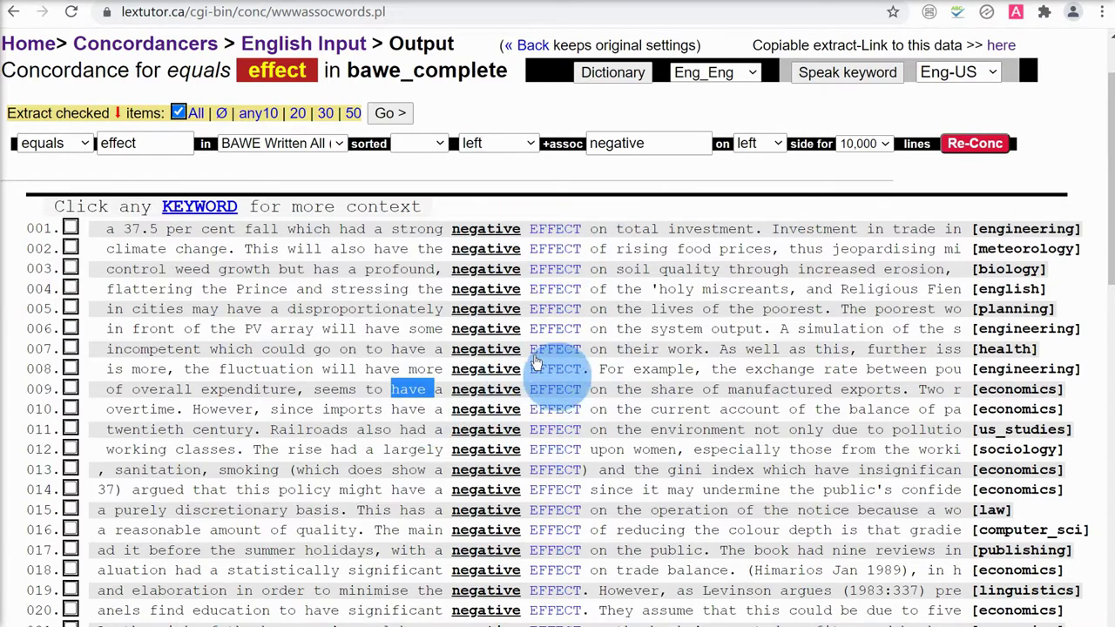
Re-sort the negative effect lines by the following word and highlight have in rows 020, 024, 027.
click(525, 143)
click(507, 181)
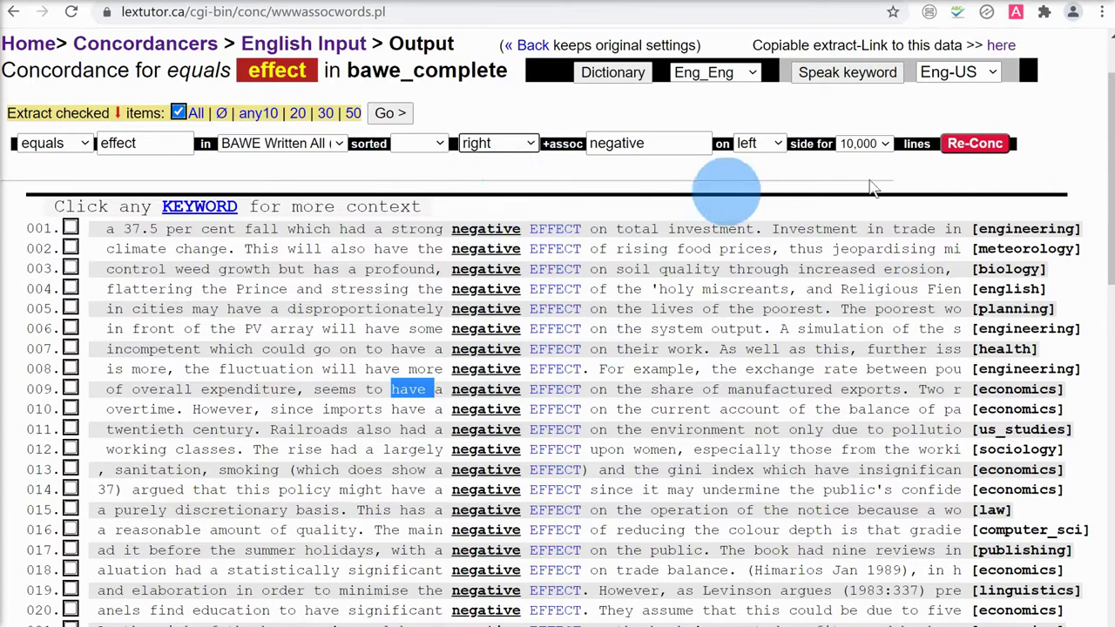
click(967, 150)
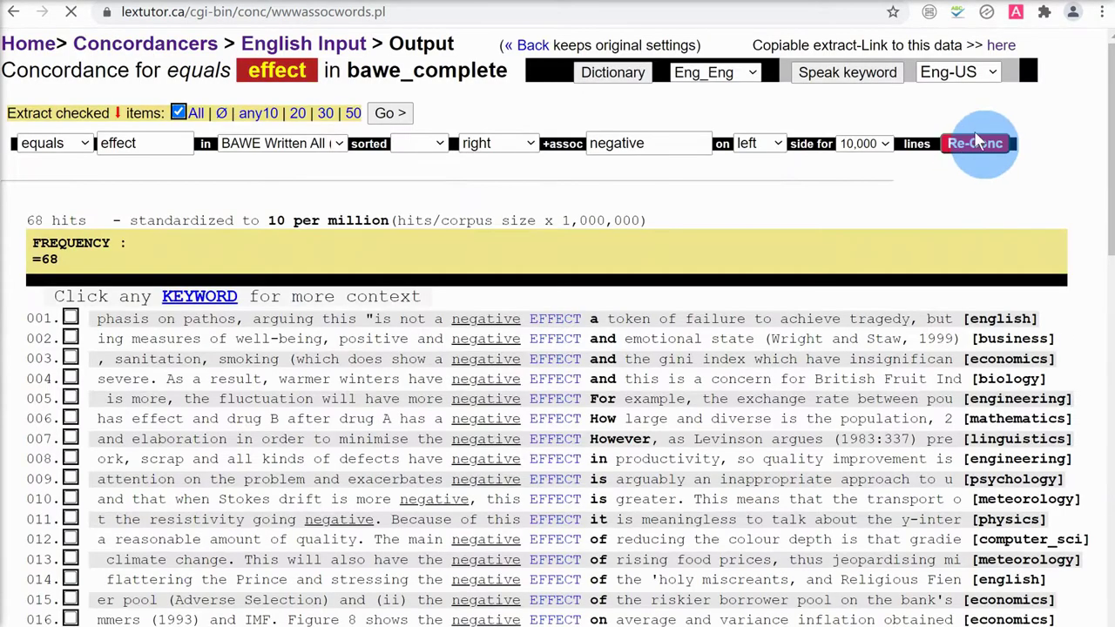
scroll(586, 360, down, 3)
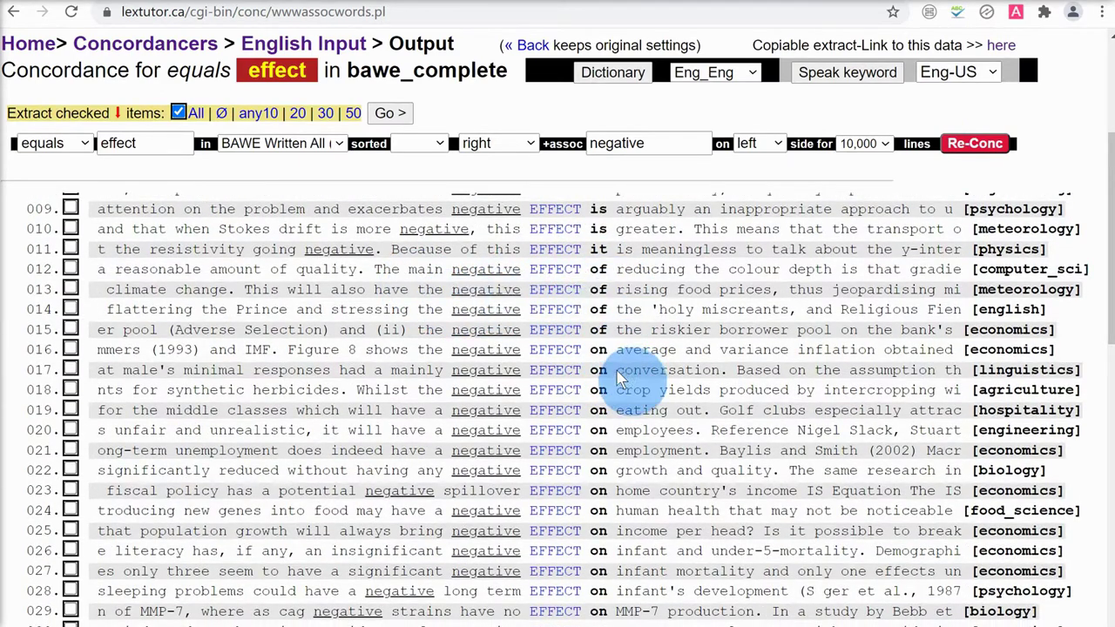
double_click(406, 429)
scroll(592, 451, down, 1)
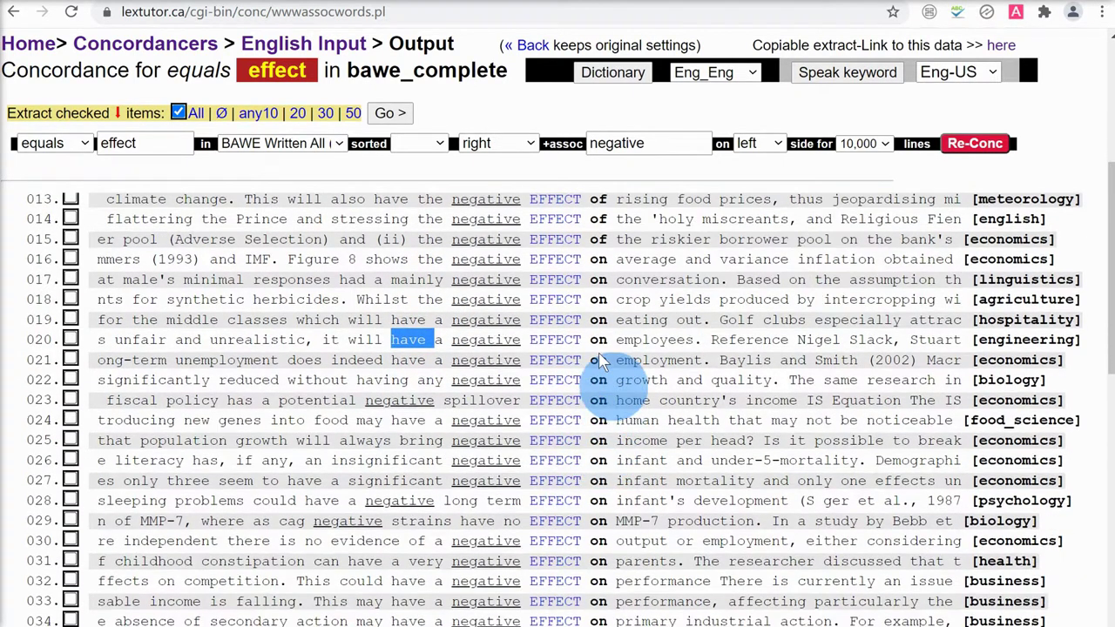
double_click(410, 421)
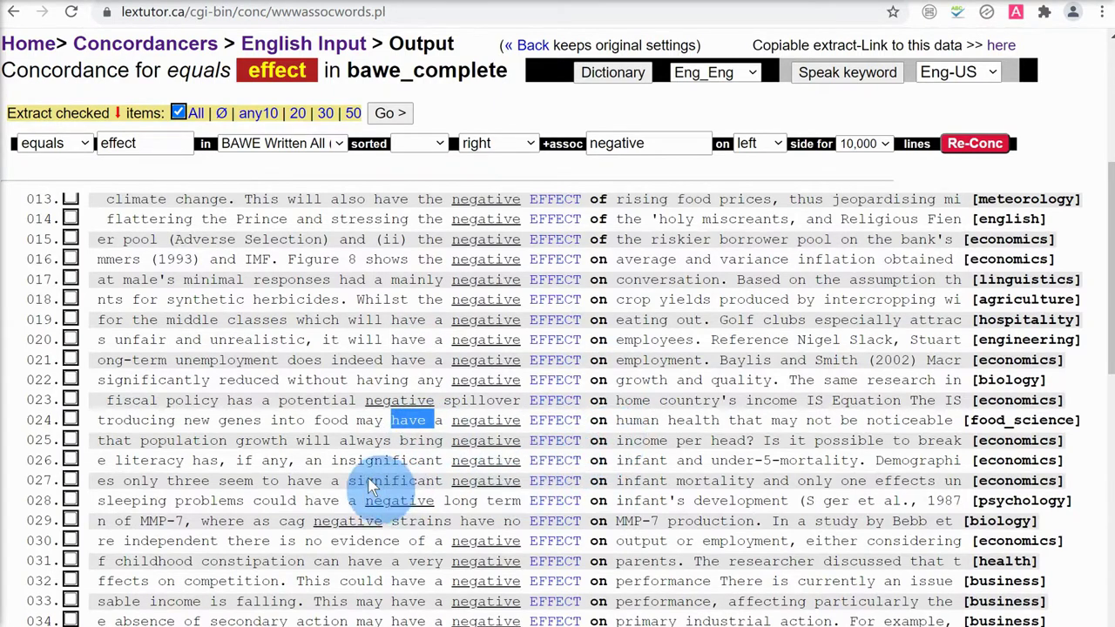
double_click(309, 484)
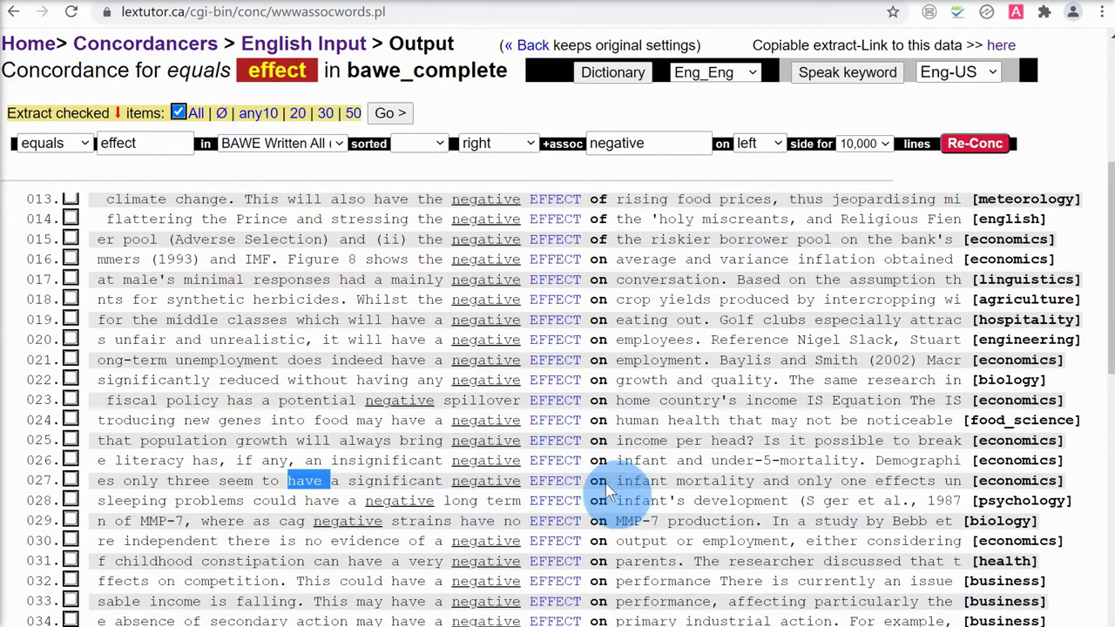
scroll(607, 494, down, 1)
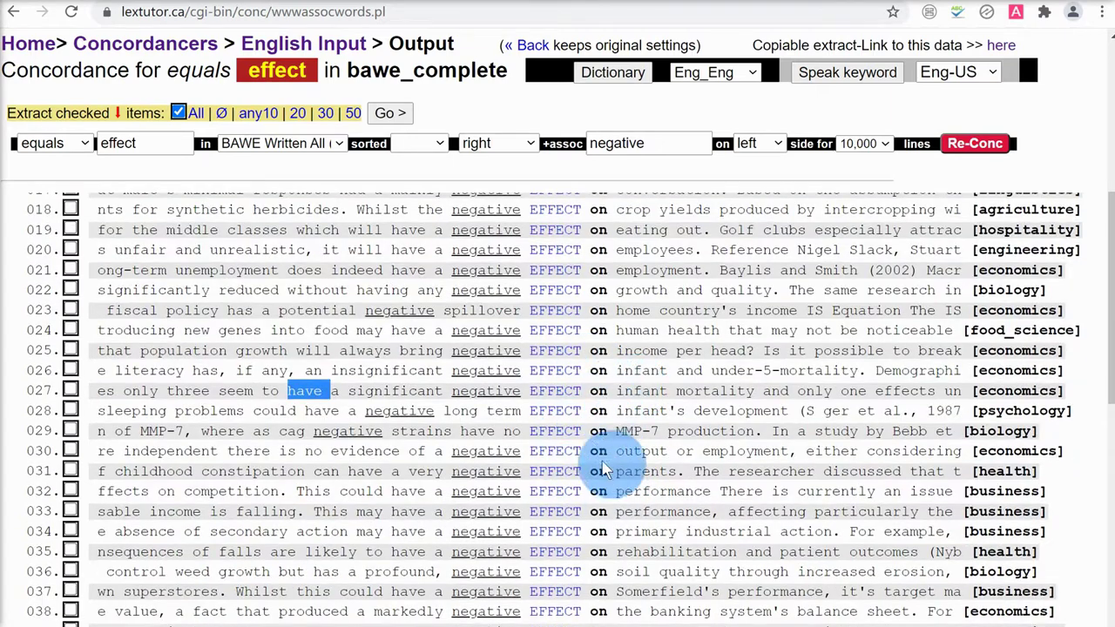
View line 027's full context, then replace the keyword effect with 'differentfrom'.
click(563, 394)
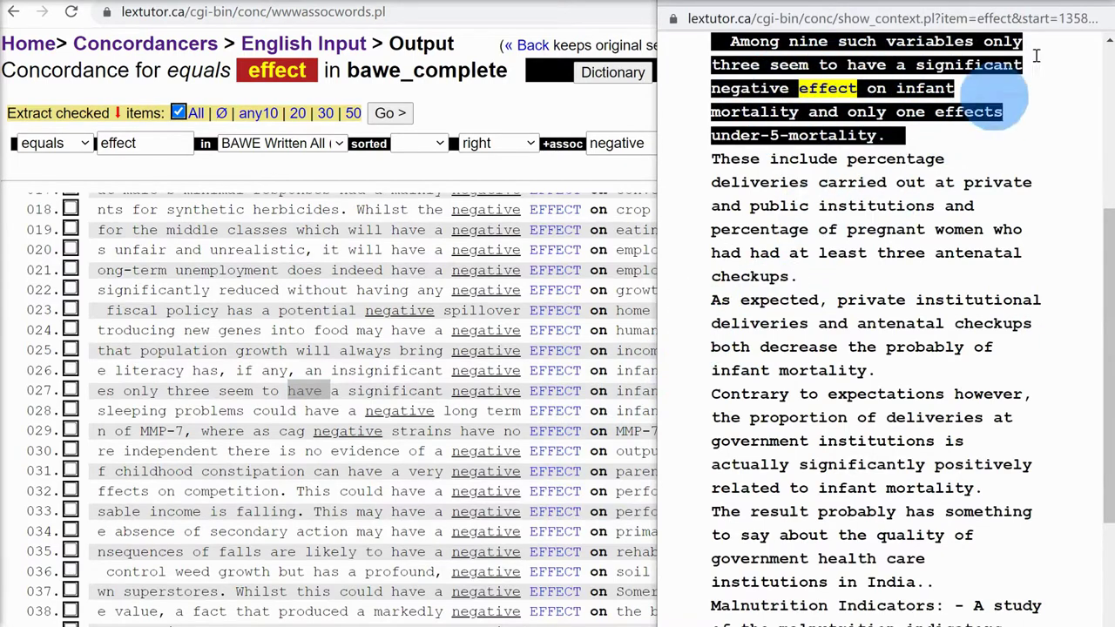
click(1096, 4)
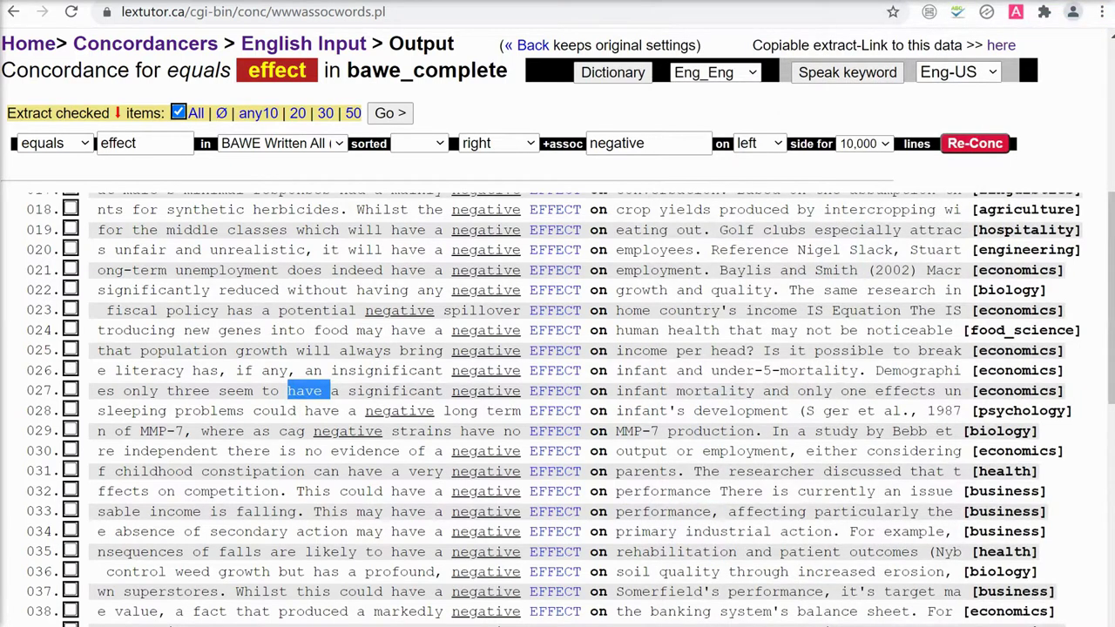
drag(148, 144, 68, 142)
text(different)
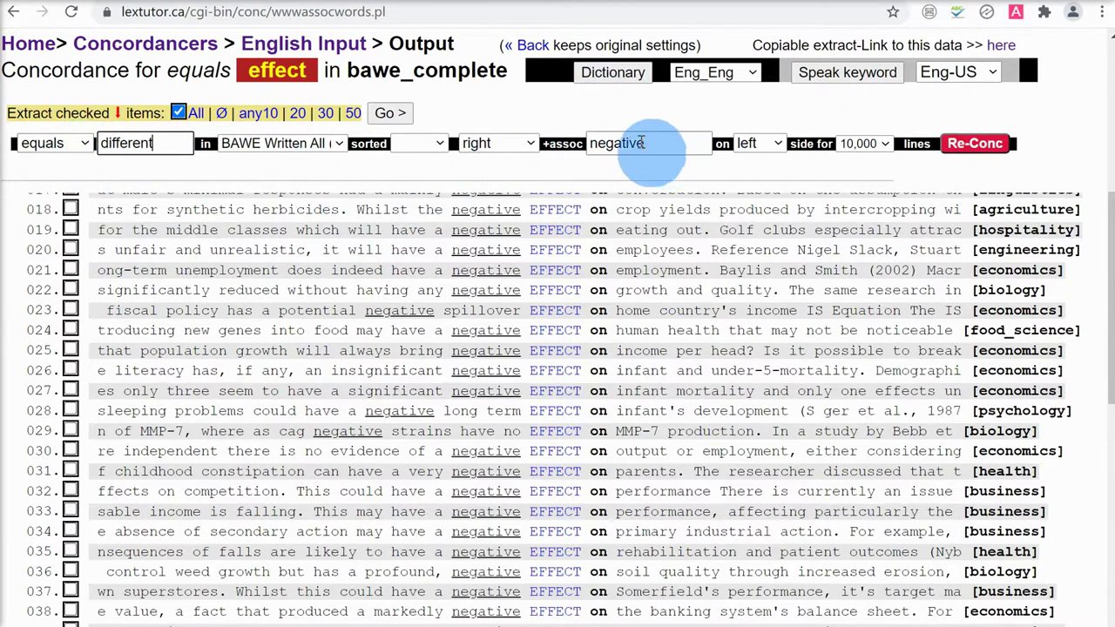
text(from)
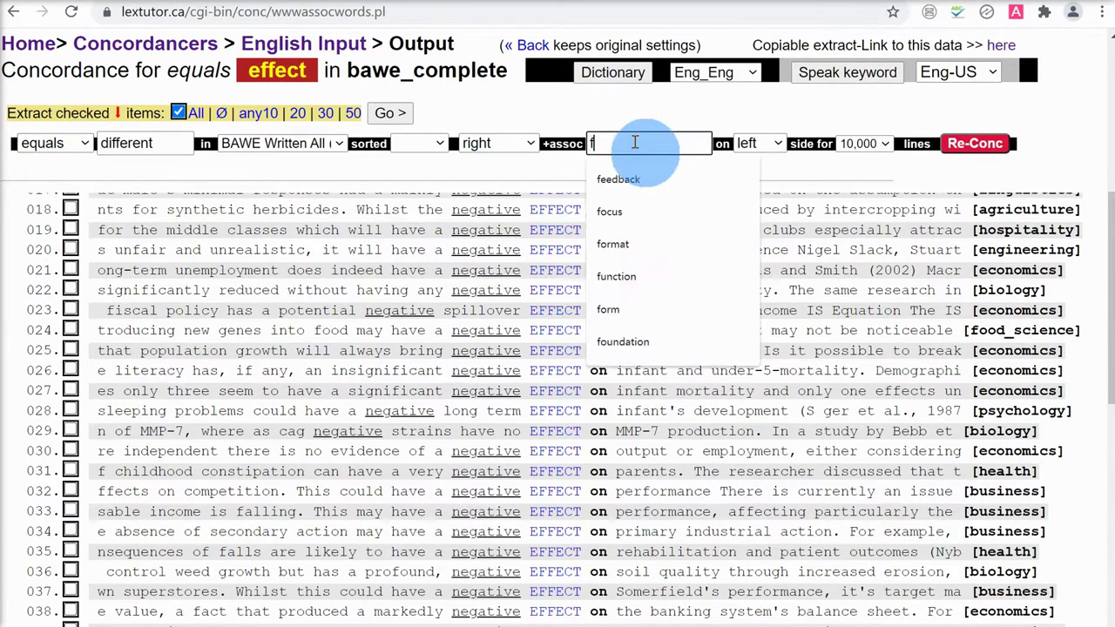
Require 'from' to the right of different and read line 048's full context.
click(758, 143)
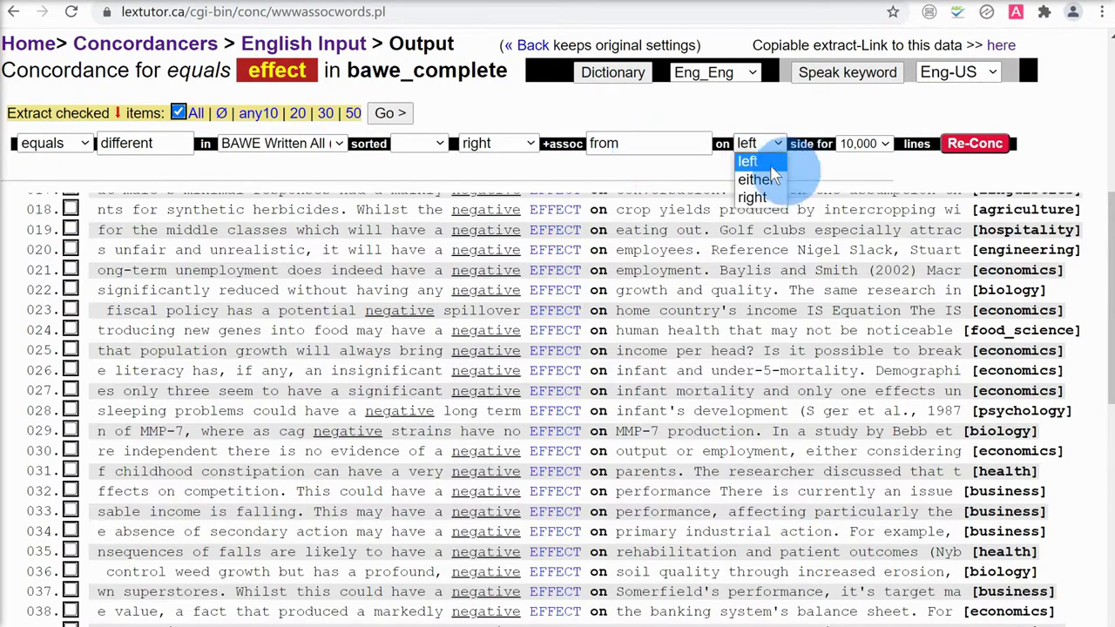
click(752, 199)
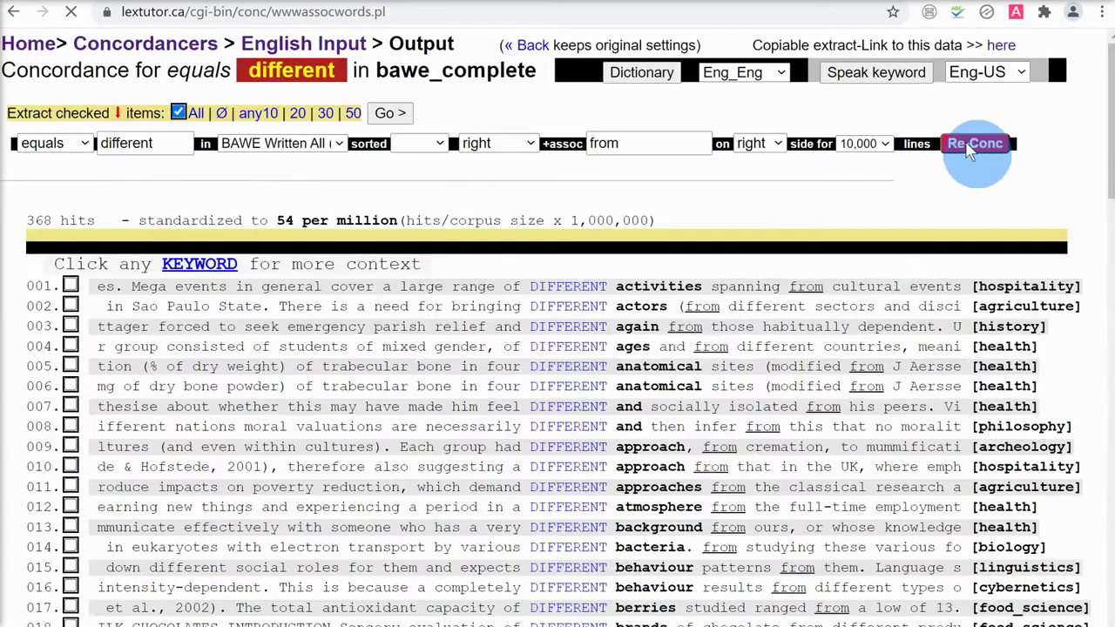
scroll(645, 440, down, 9)
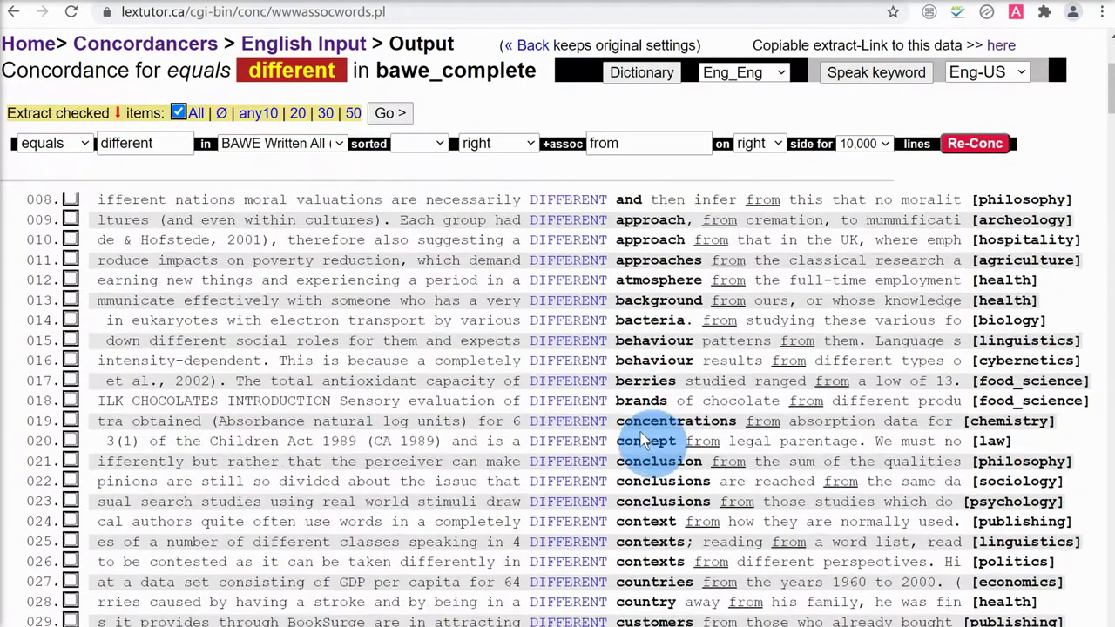
scroll(642, 438, down, 1)
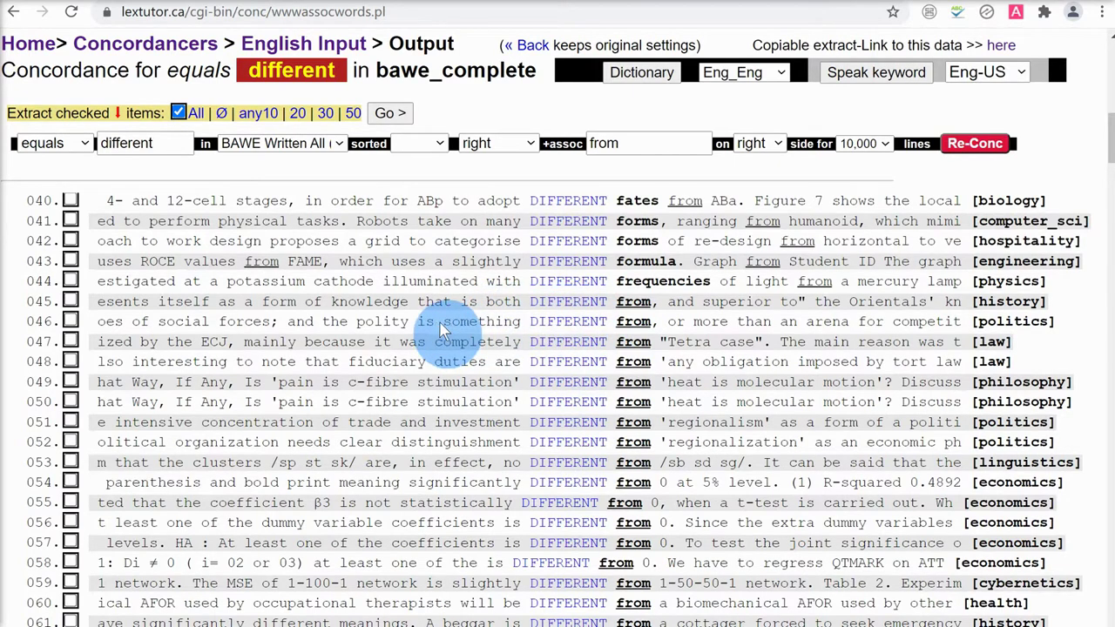
double_click(413, 344)
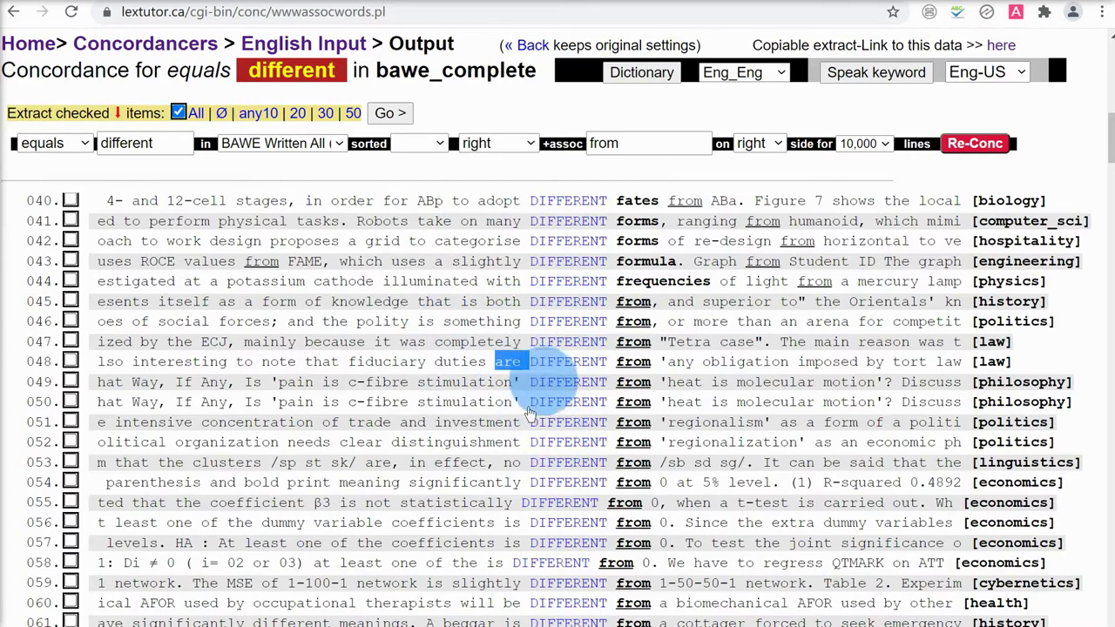
click(572, 367)
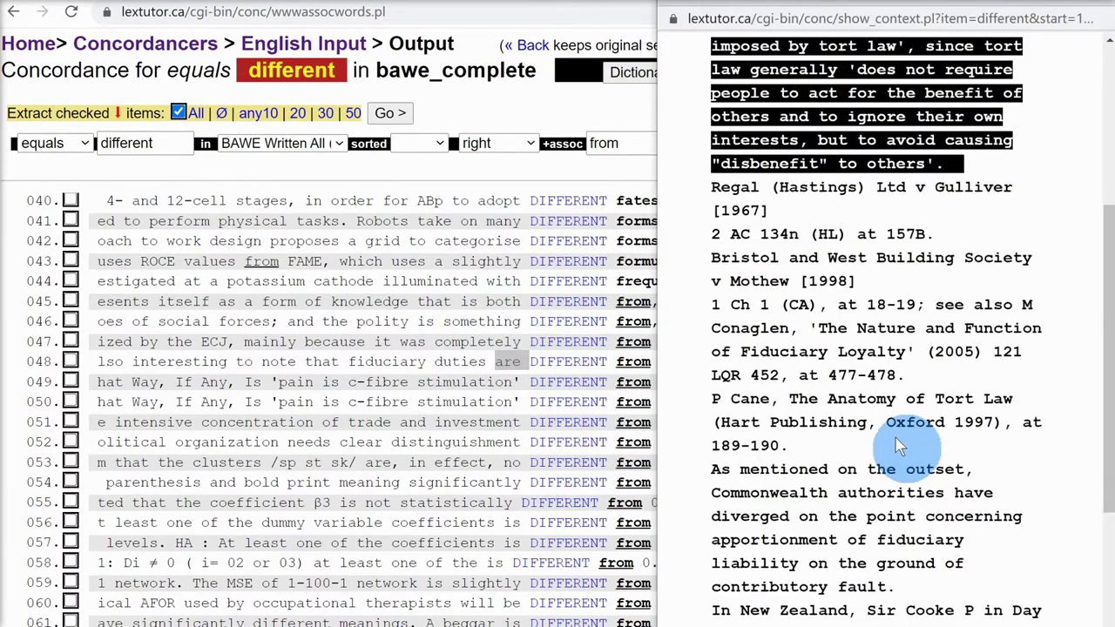
scroll(897, 446, up, 1)
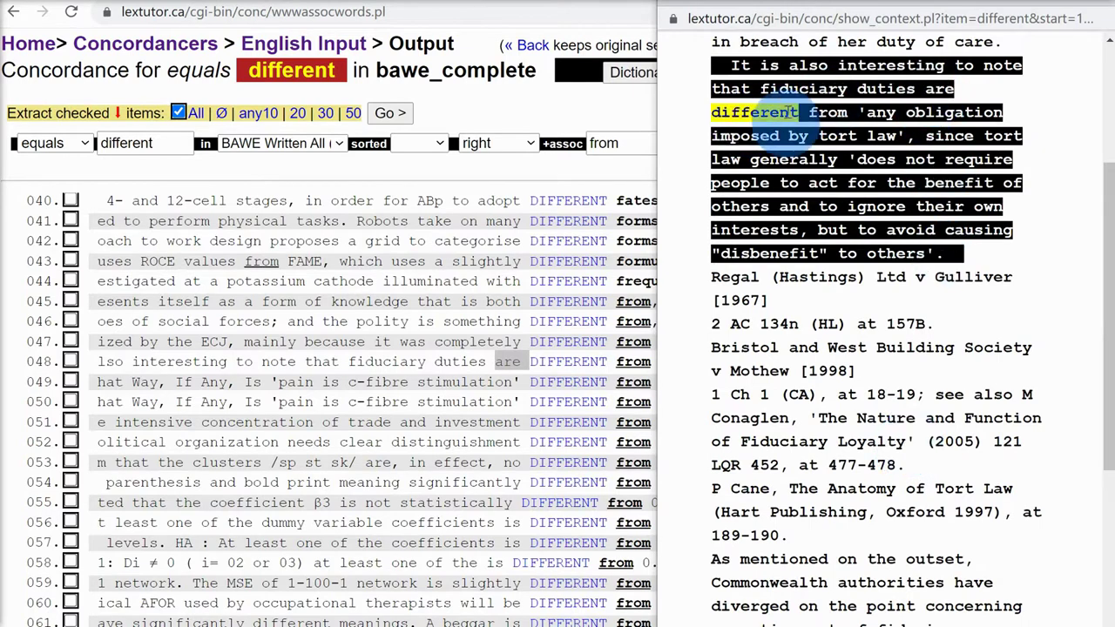
click(1099, 6)
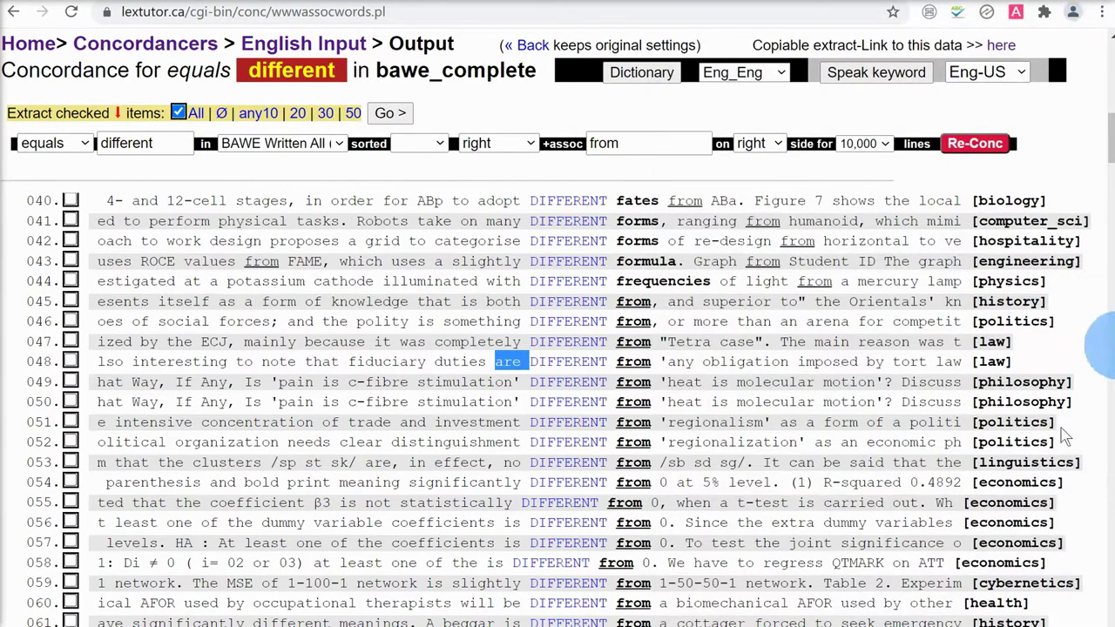
Change the keyword to 'figure' with '1' as the associated word.
drag(179, 143, 75, 137)
text(figure)
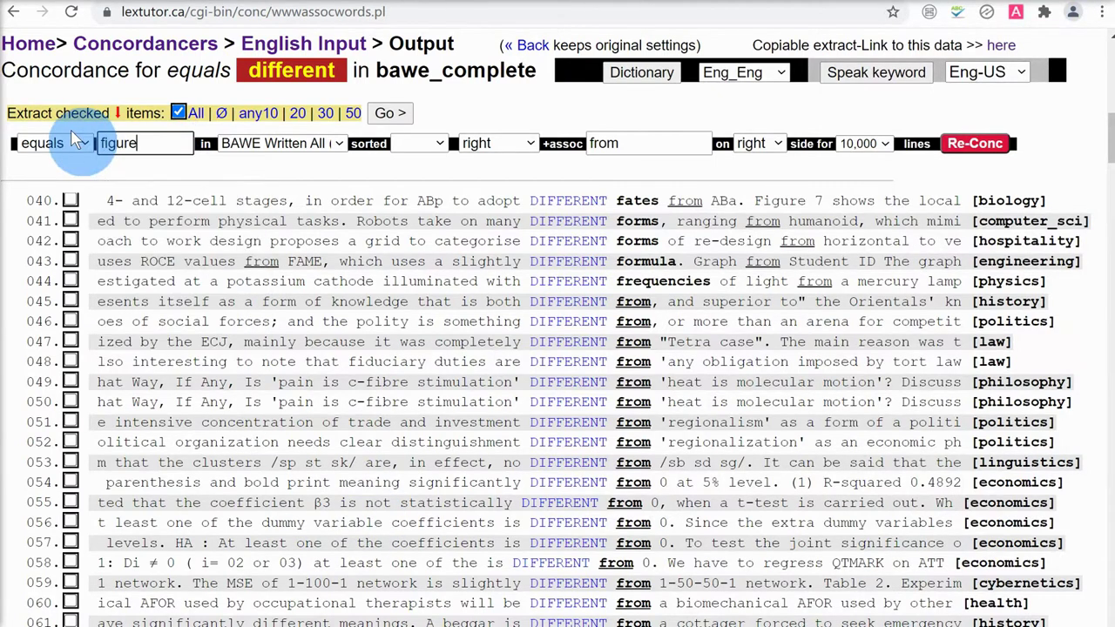
click(640, 141)
double_click(633, 150)
text(1)
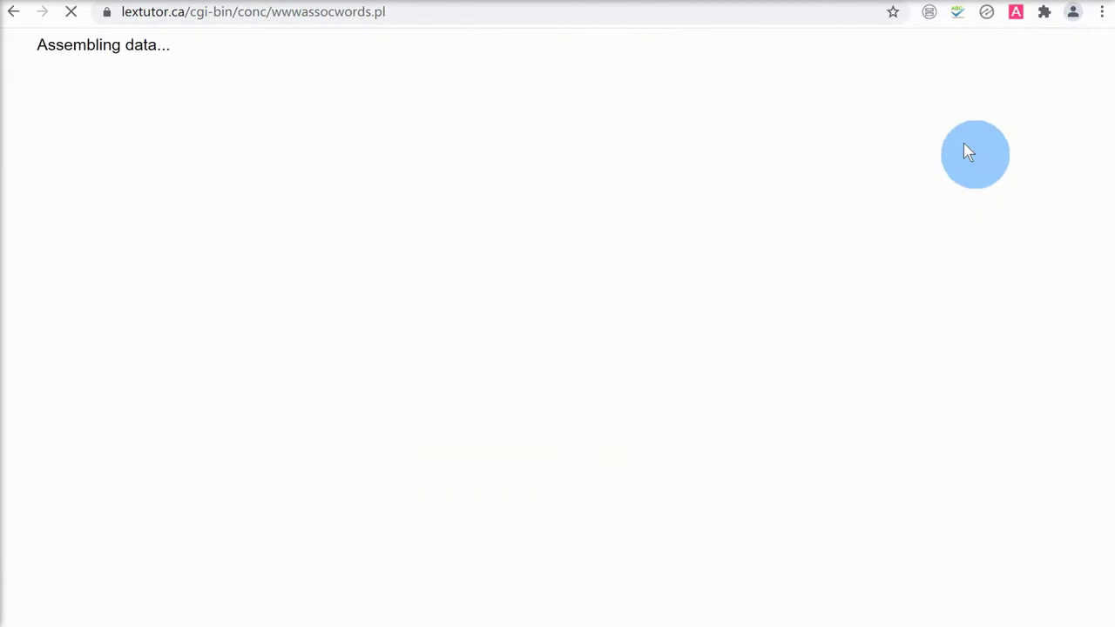
Review the figure + 1 concordance lines and select the associate 1 for replacement.
scroll(630, 397, down, 10)
scroll(630, 397, down, 13)
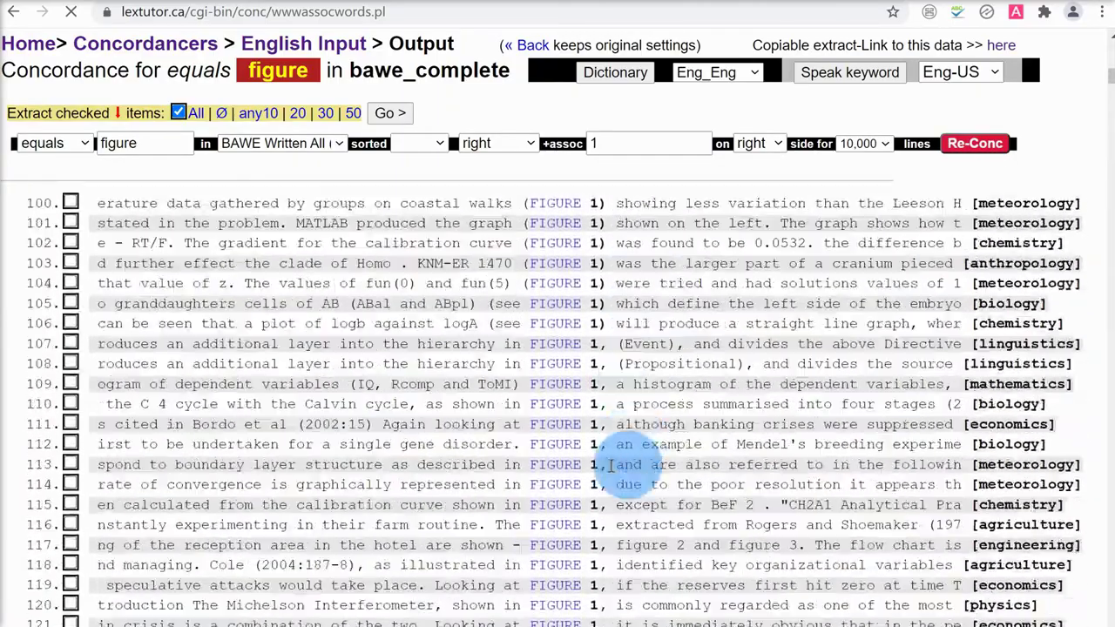
scroll(567, 398, down, 9)
scroll(561, 507, down, 6)
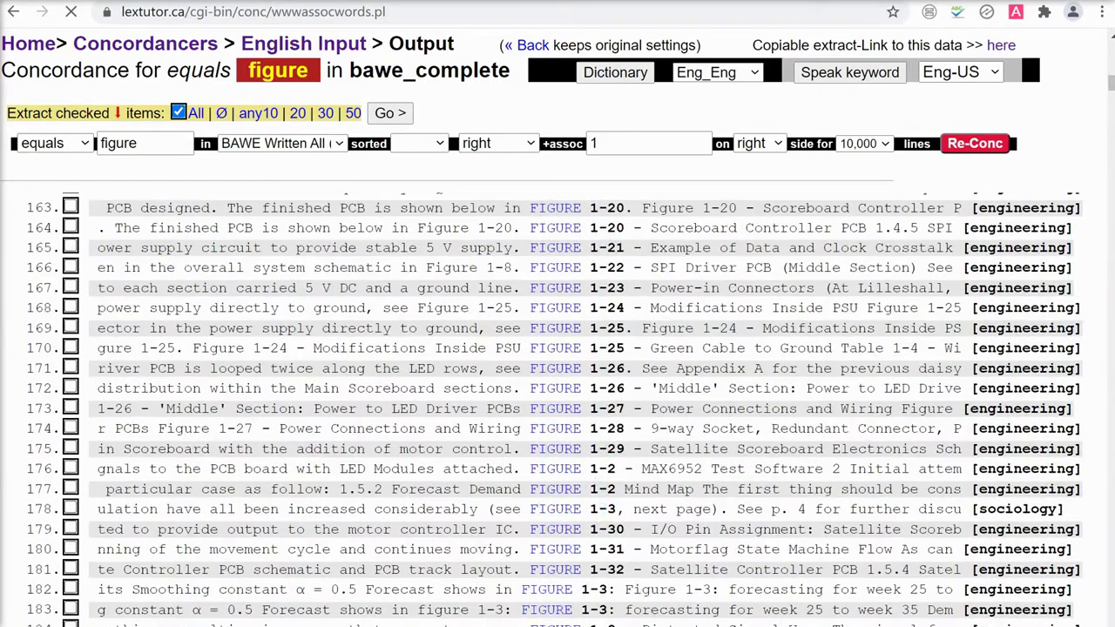
click(644, 150)
drag(595, 144, 567, 157)
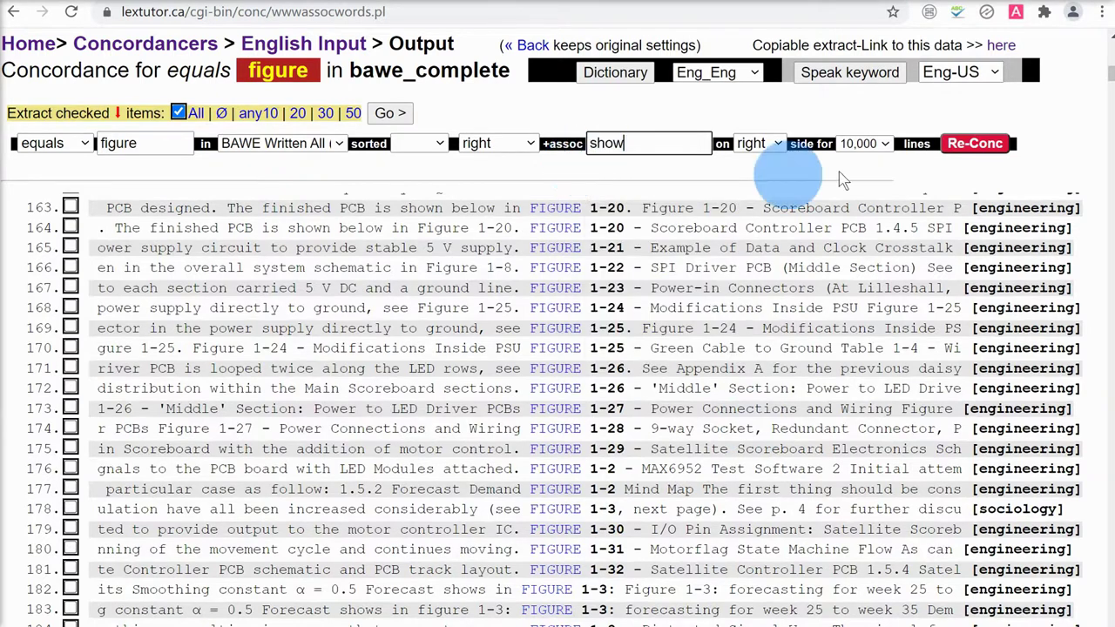
Rerun figure with associate 'show' (418 hits) and highlight shows in rows 006–025.
click(982, 152)
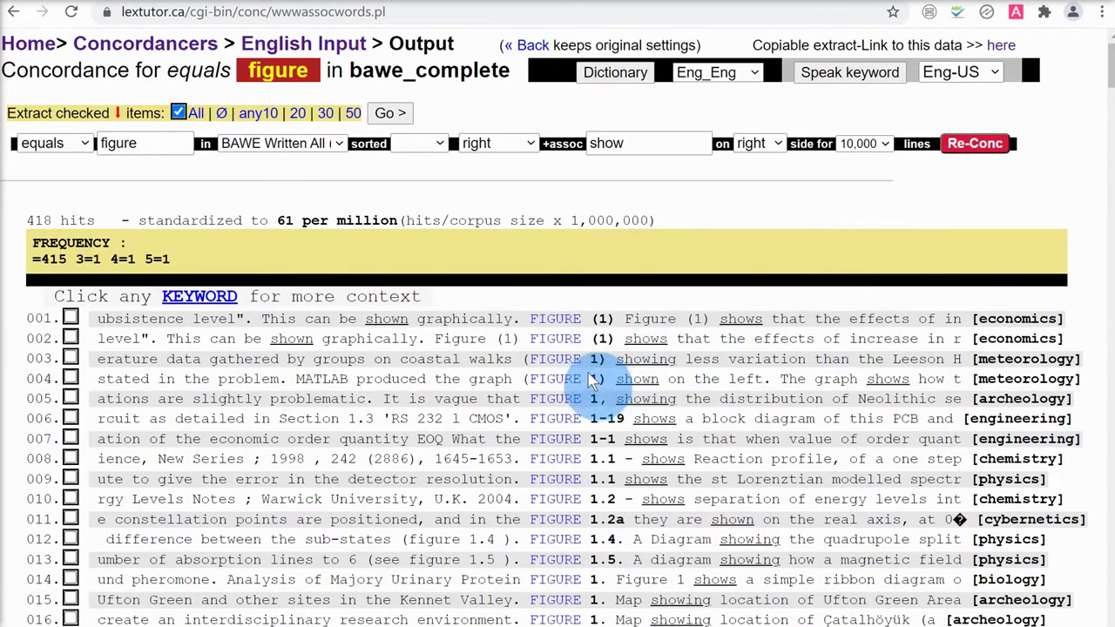
double_click(653, 419)
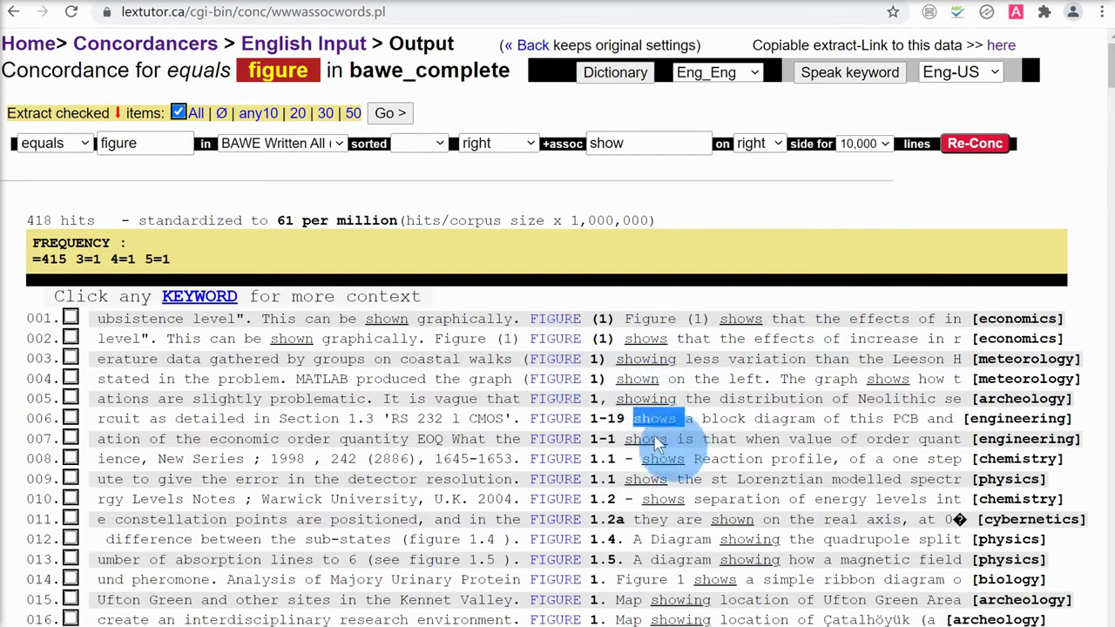
double_click(662, 459)
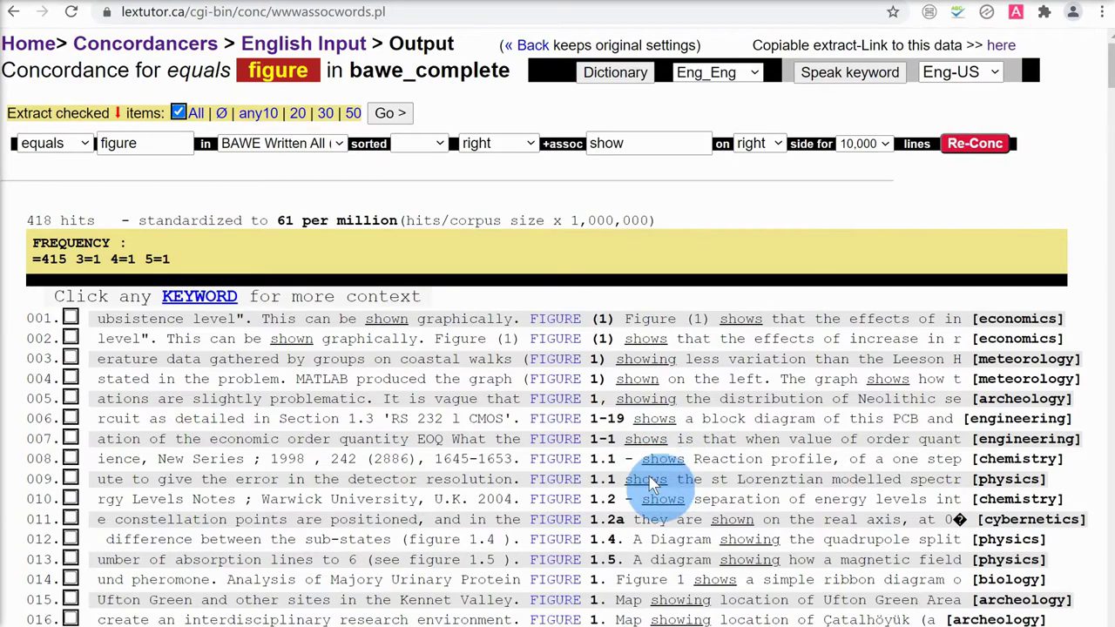
double_click(649, 479)
click(662, 499)
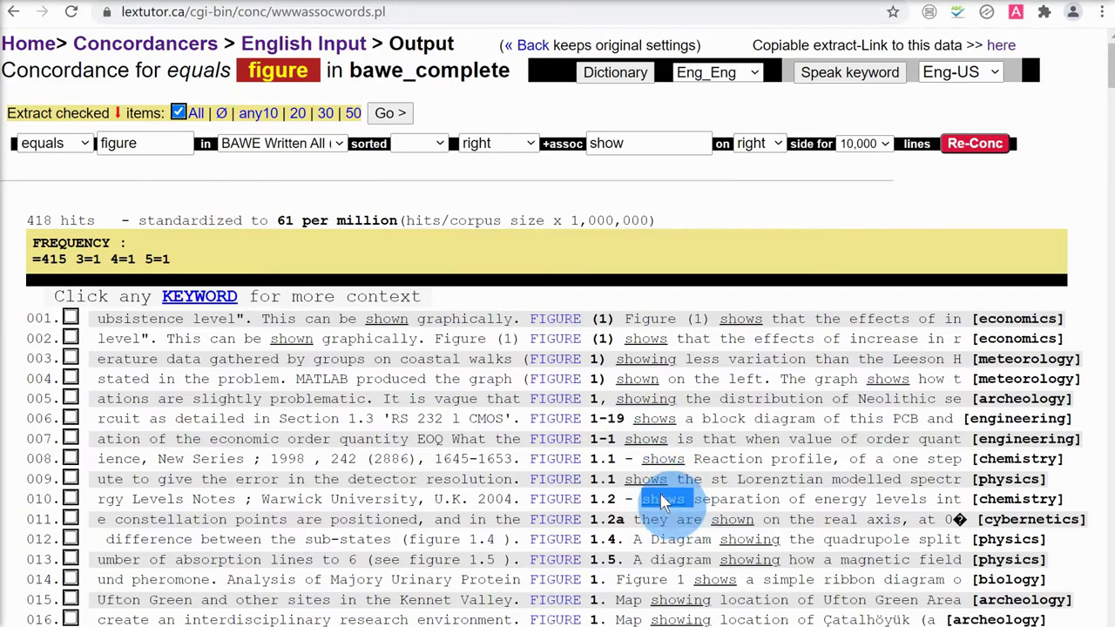
scroll(662, 500, down, 2)
scroll(670, 470, down, 2)
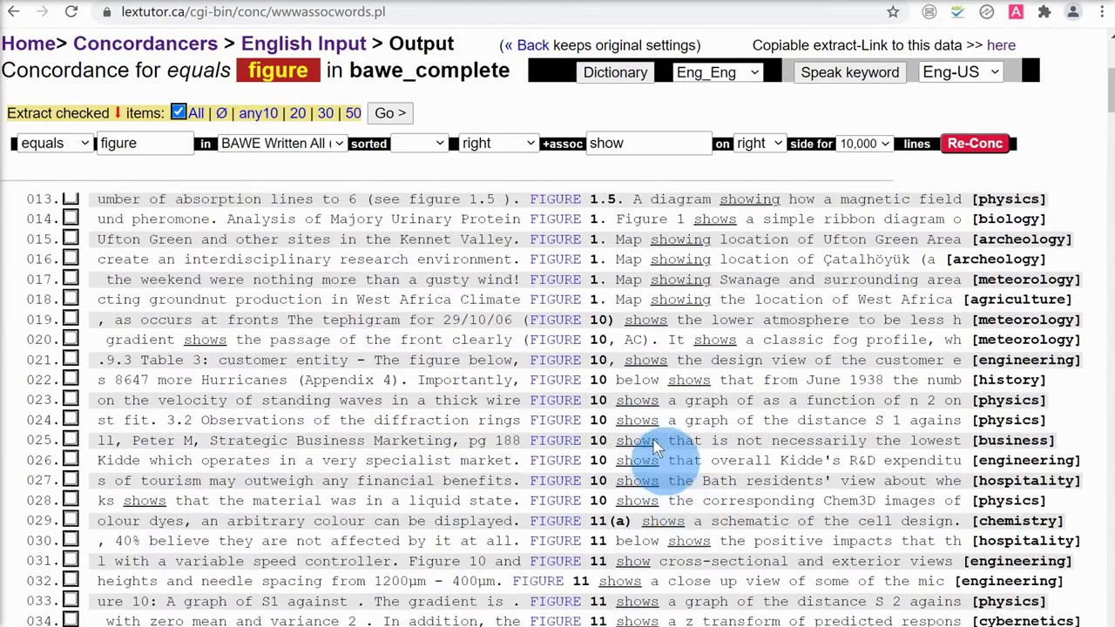
double_click(638, 401)
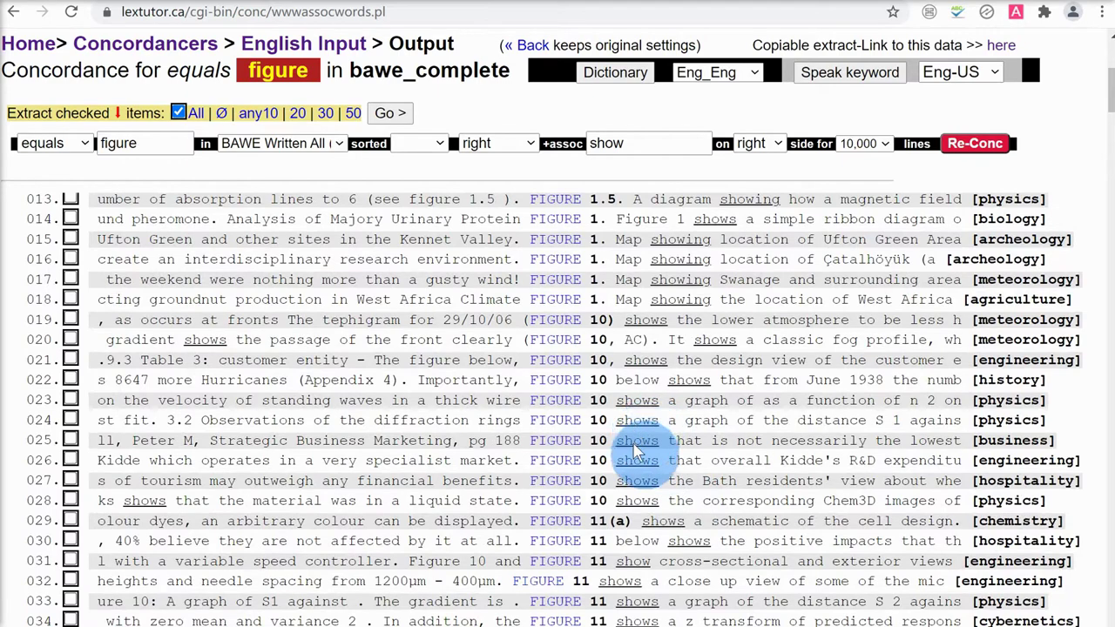
double_click(636, 441)
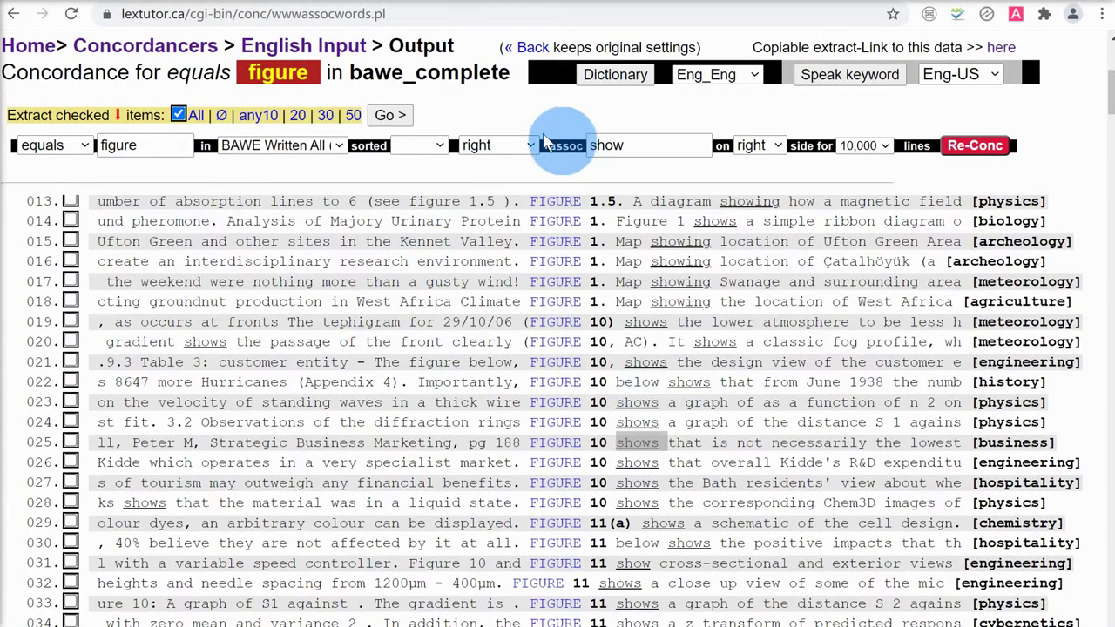
Sort the figure + show lines by sub-corpus and scroll through the discipline groups.
click(533, 145)
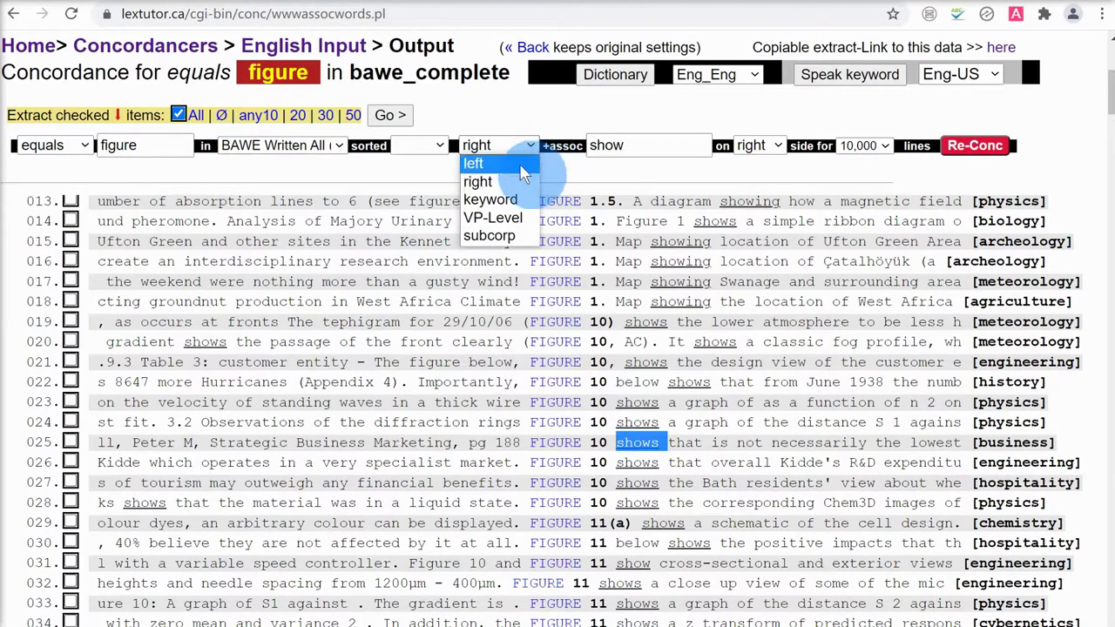
click(501, 236)
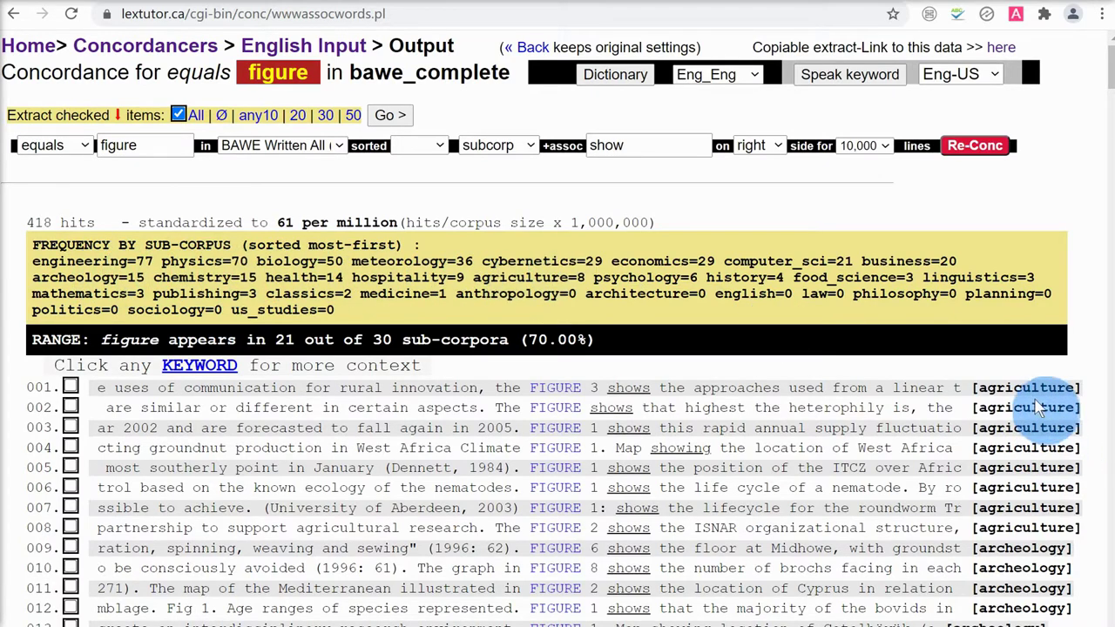
scroll(1029, 484, down, 1)
scroll(1029, 484, down, 3)
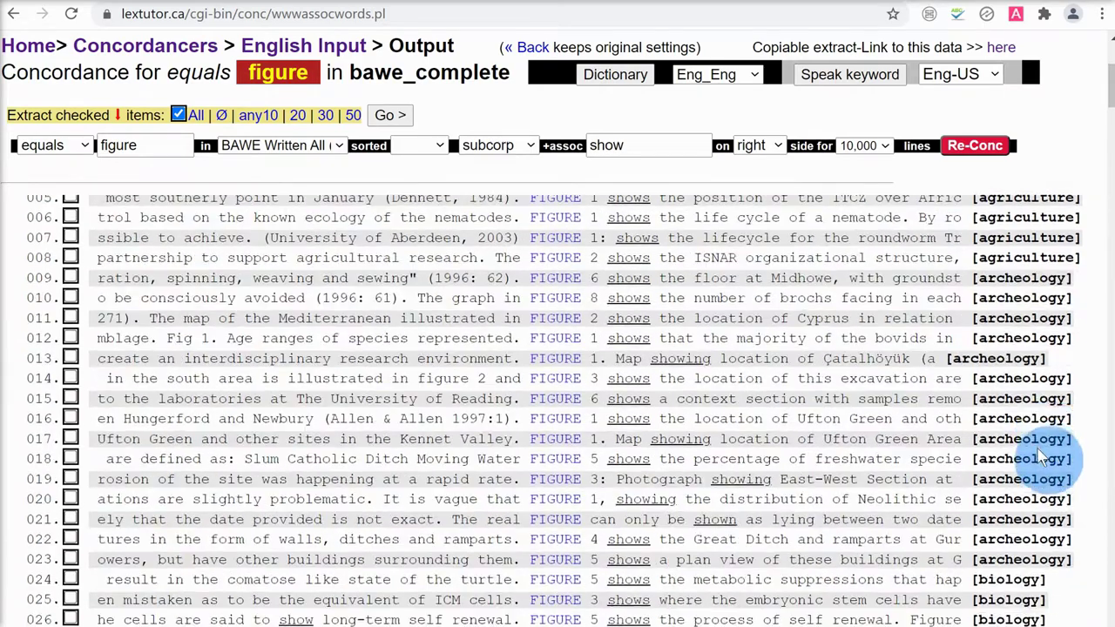
scroll(1011, 519, down, 3)
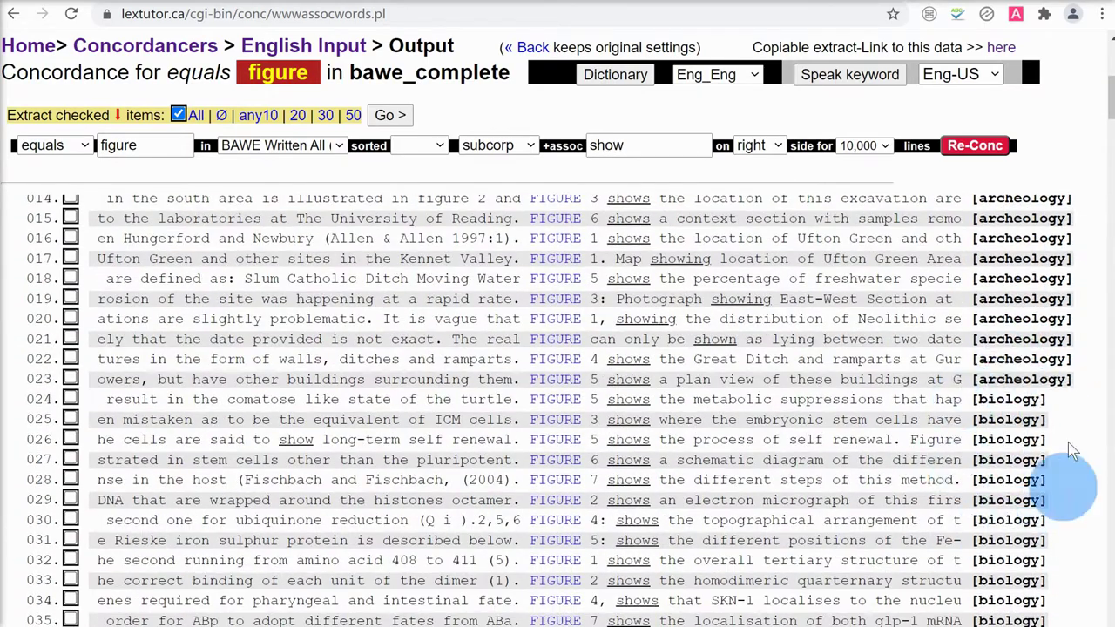
scroll(996, 463, up, 1)
scroll(995, 462, up, 5)
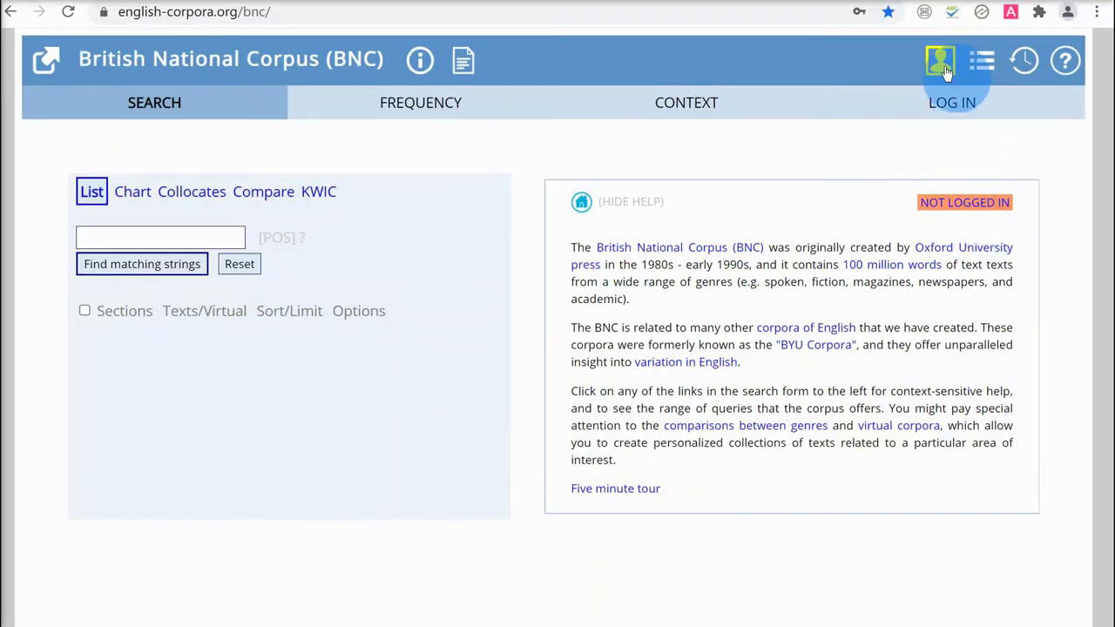
Sign in and mark up the account's 24-hour limits, including 50 queries per day.
click(940, 62)
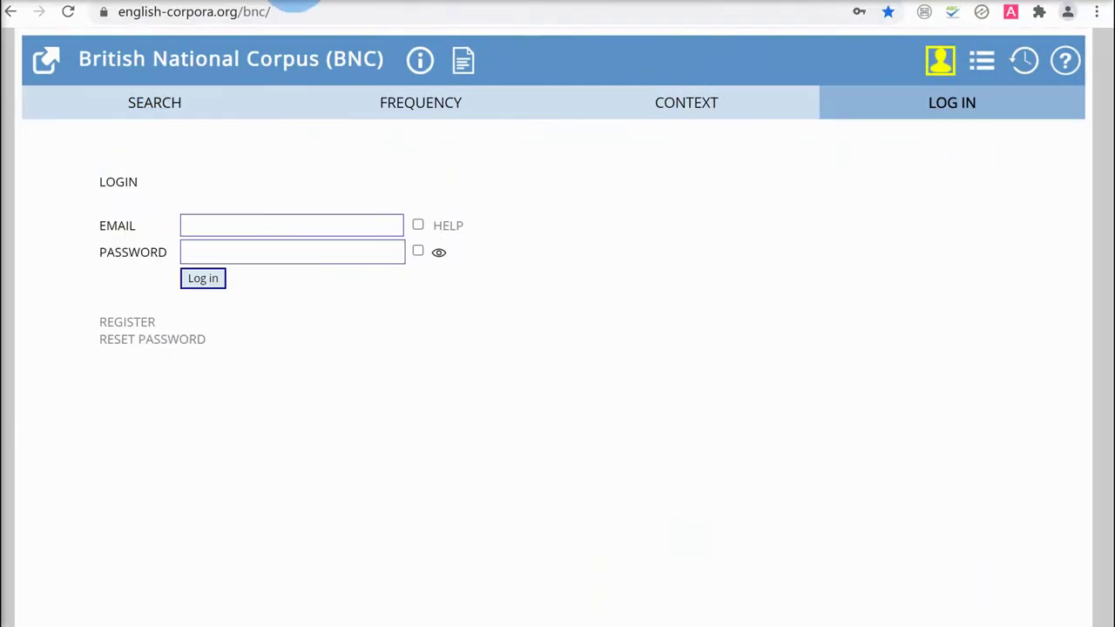
click(127, 324)
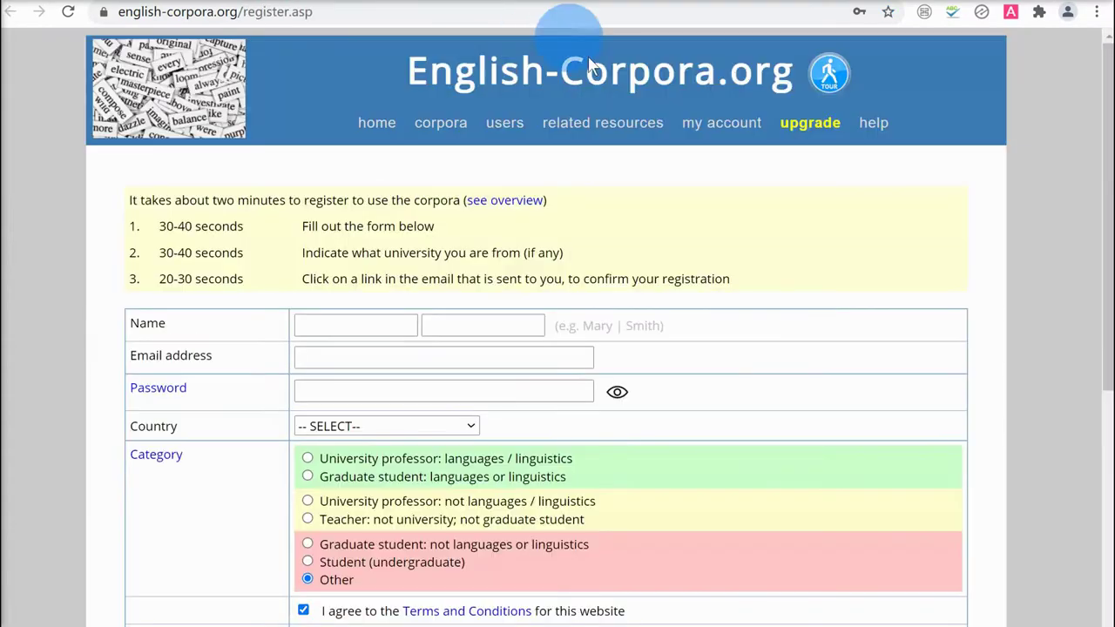
scroll(853, 361, down, 4)
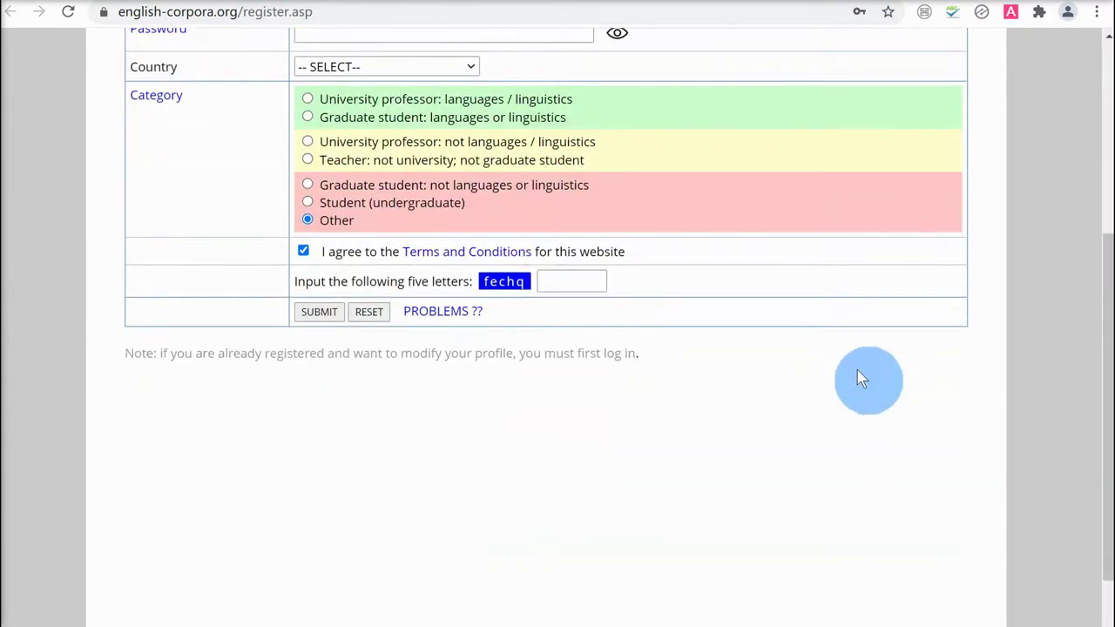
scroll(856, 366, up, 4)
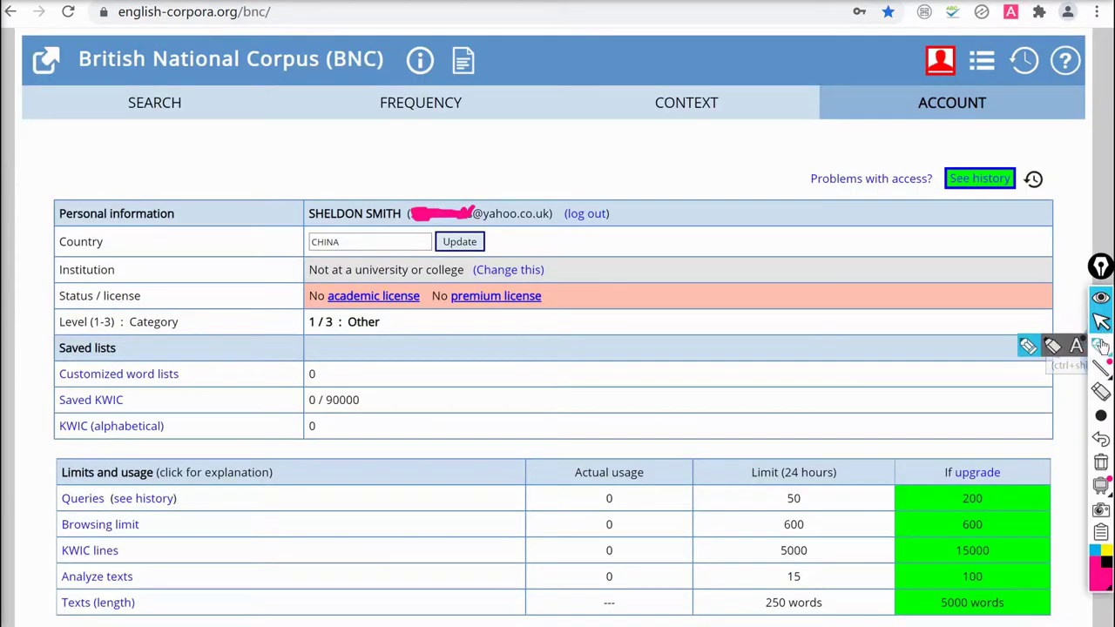
click(1101, 346)
mouse_move(864, 459)
mouse_down()
mouse_move(725, 512)
mouse_move(739, 615)
mouse_move(871, 589)
mouse_move(865, 486)
mouse_move(852, 464)
mouse_up()
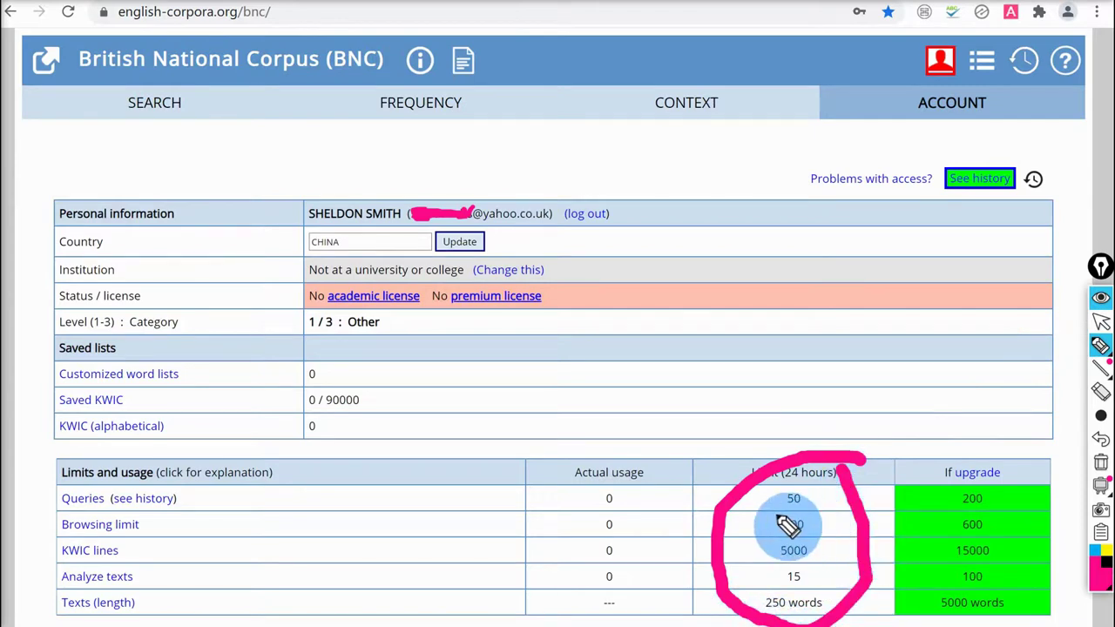
drag(768, 513, 814, 512)
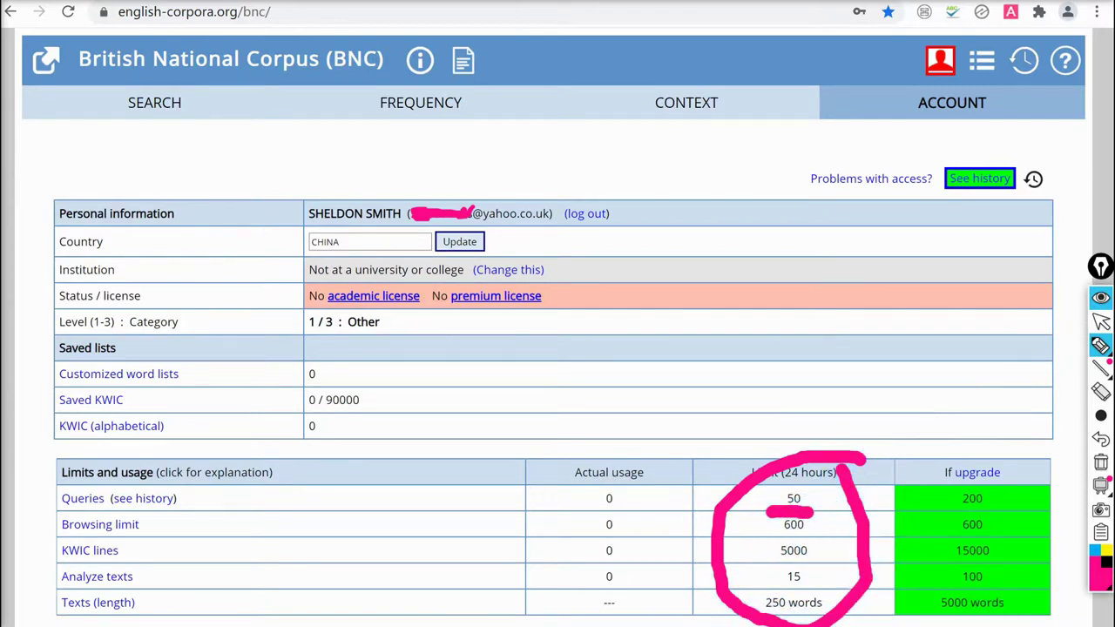
click(1101, 321)
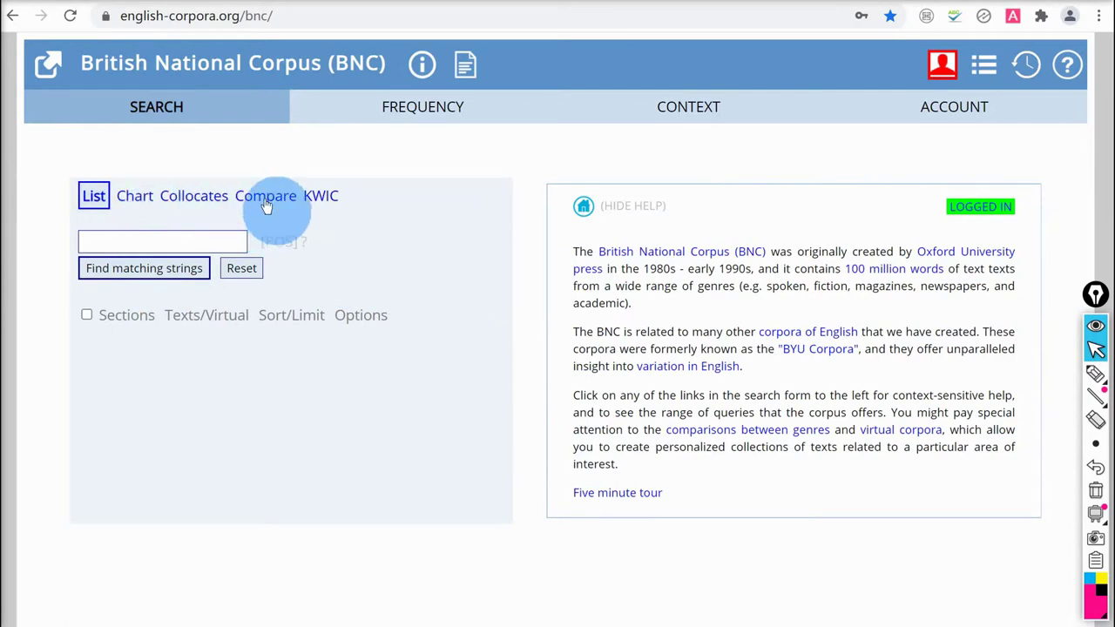
Search the whole BNC for effect in List mode (22887 hits), then return to the search form.
click(322, 199)
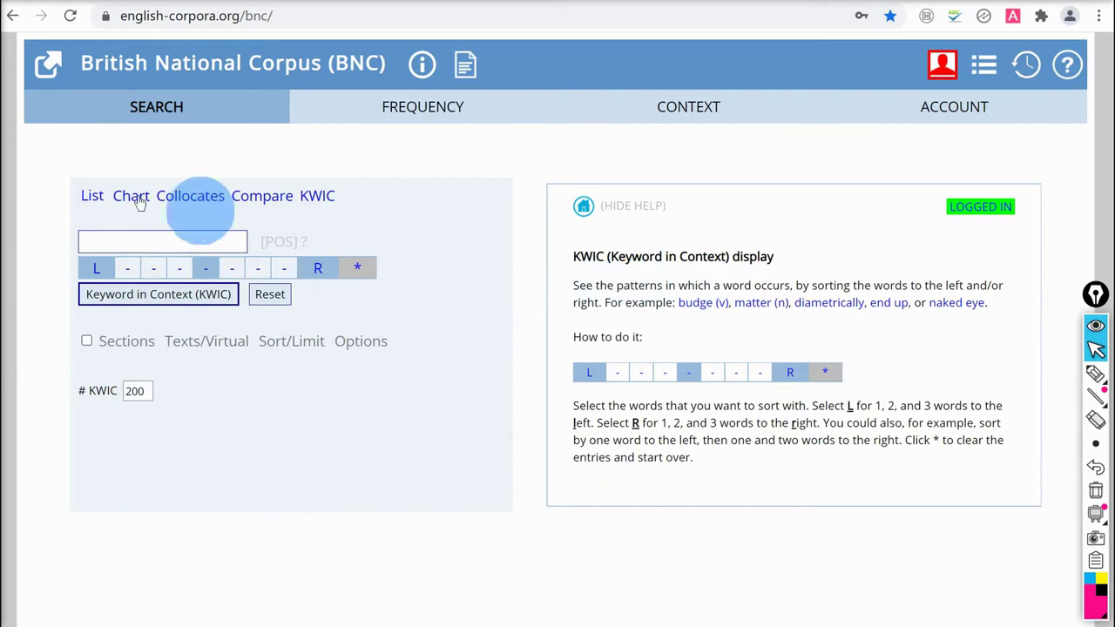
click(91, 198)
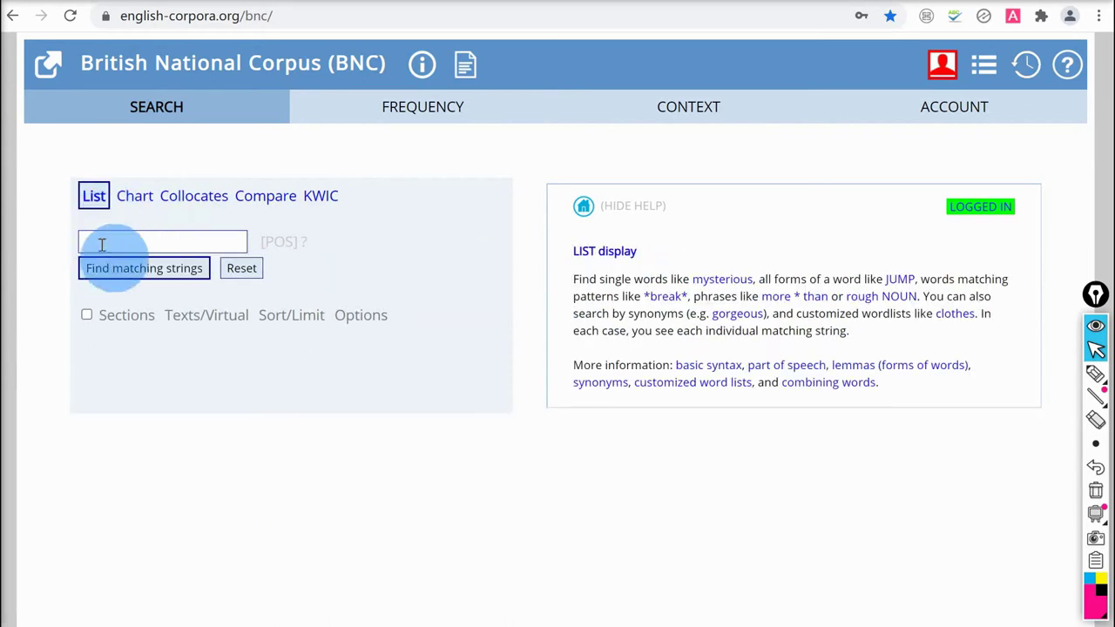
click(99, 240)
text(effect)
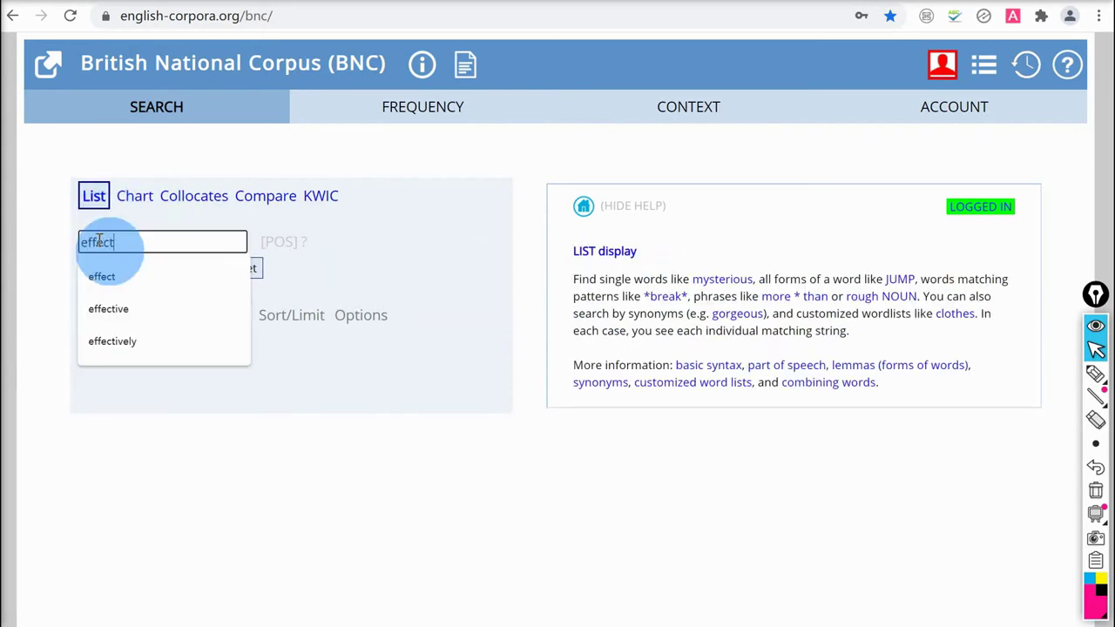
click(428, 251)
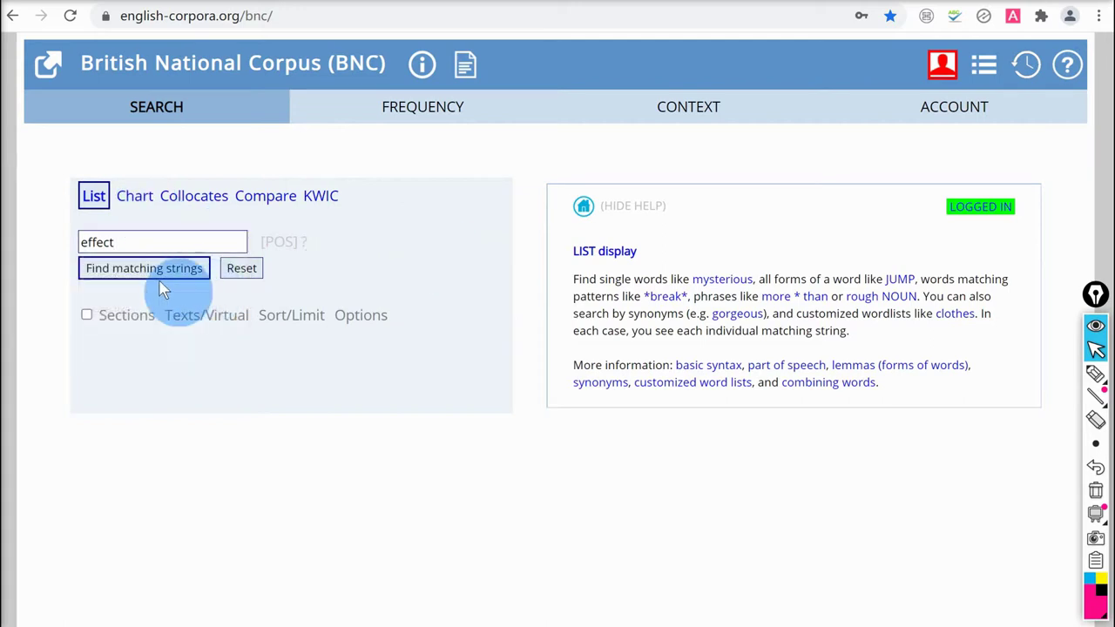
click(143, 269)
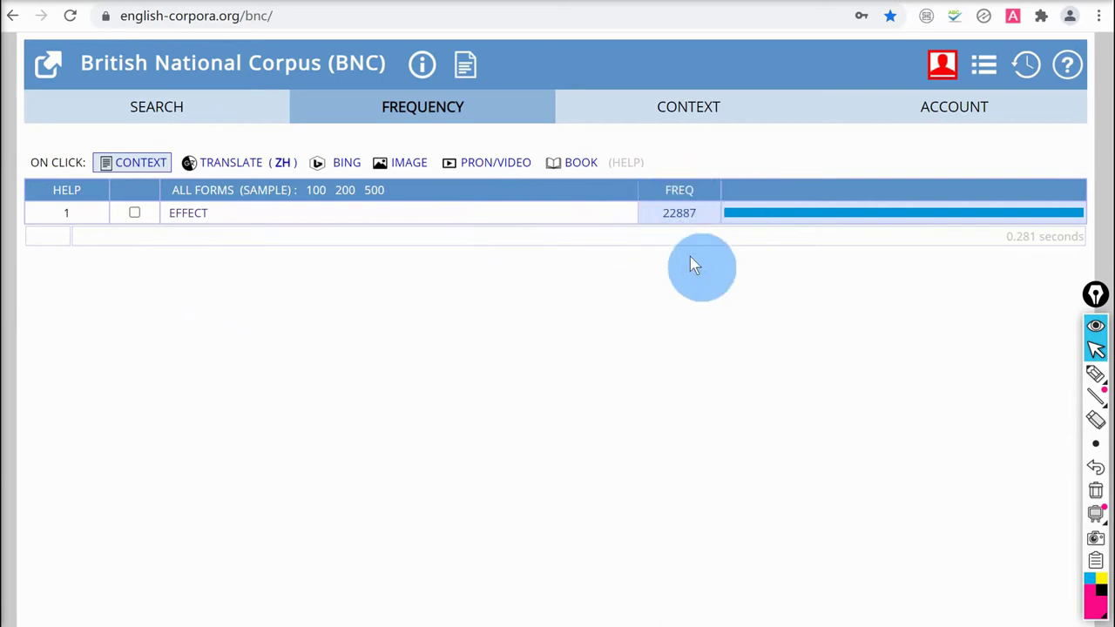
click(154, 107)
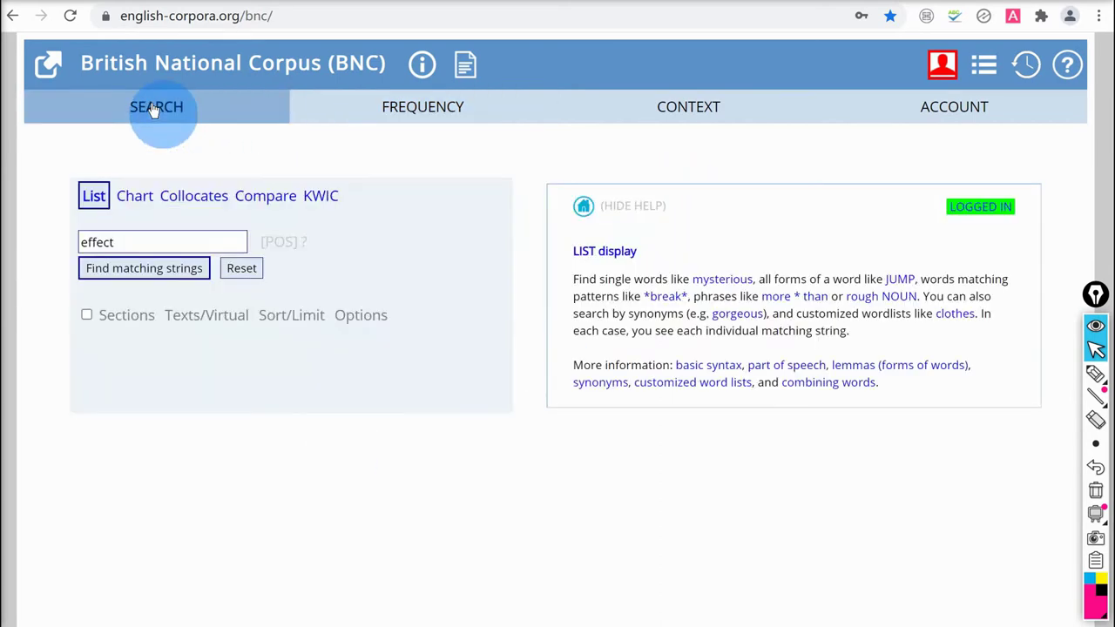
Restrict the effect search to the ACADEMIC section and run it, getting 8099 hits.
click(123, 321)
scroll(139, 419, down, 2)
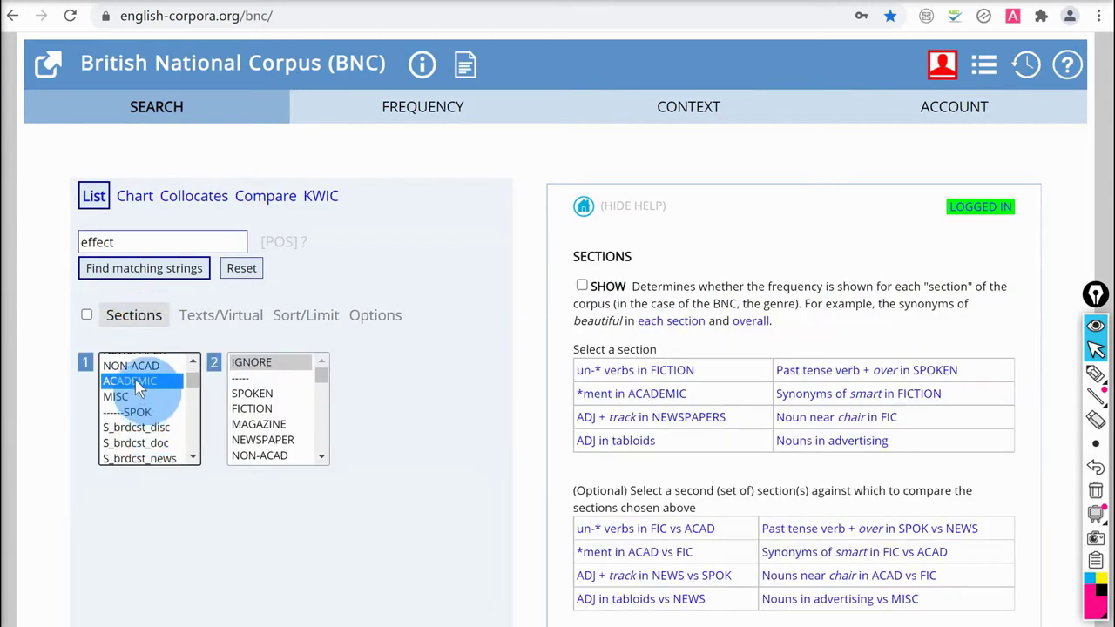
click(164, 274)
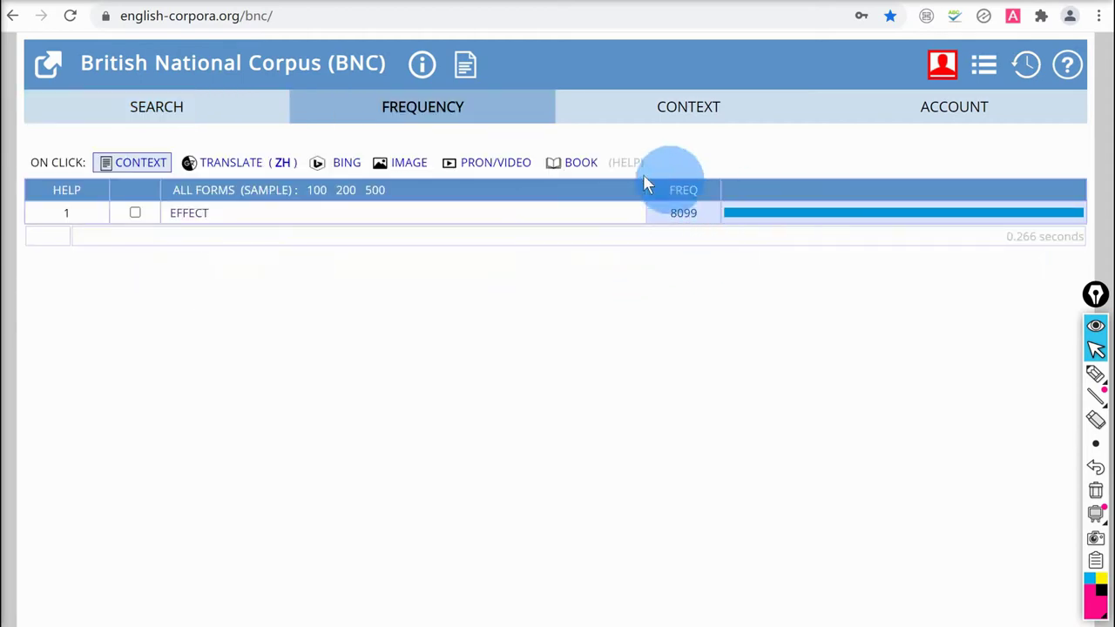
Read the academic concordance lines for EFFECT, then return to the search form.
click(188, 220)
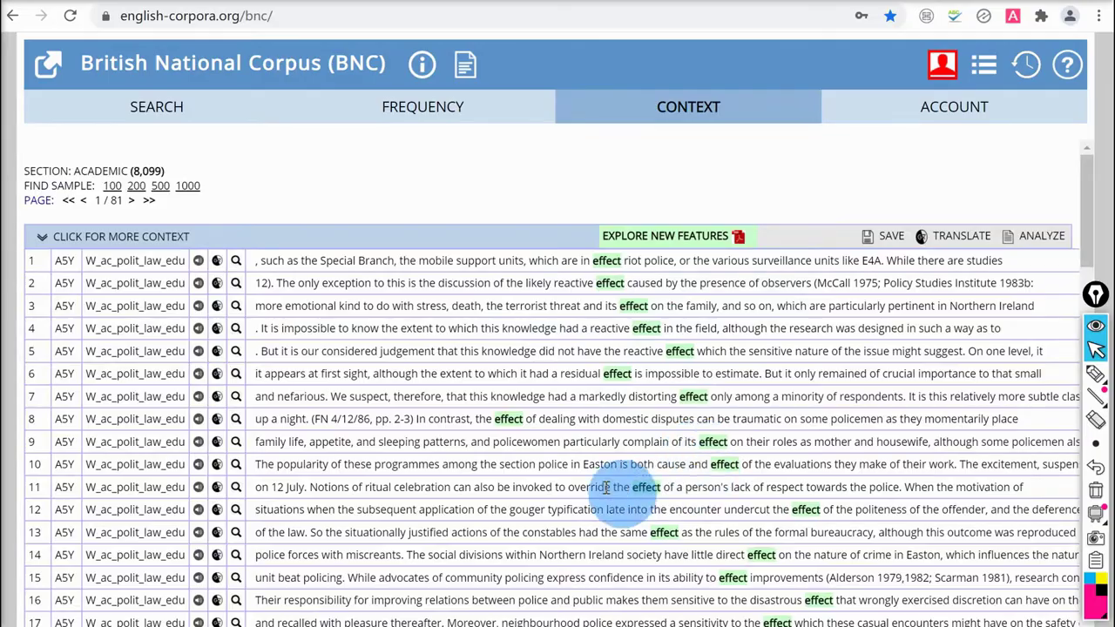
scroll(745, 432, down, 8)
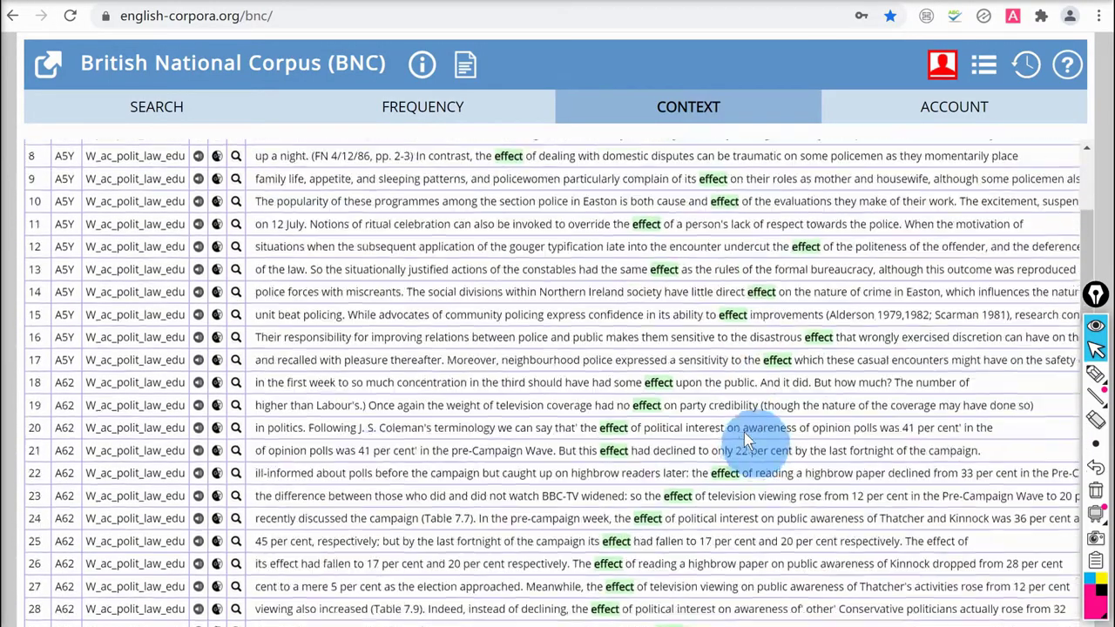
scroll(742, 430, down, 3)
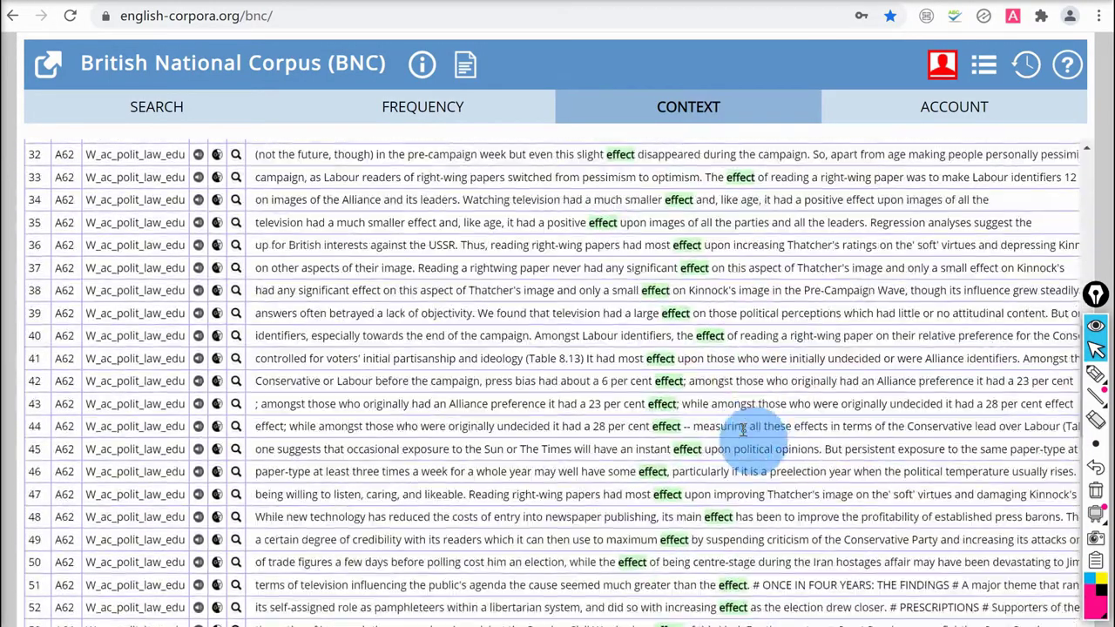
scroll(743, 429, up, 12)
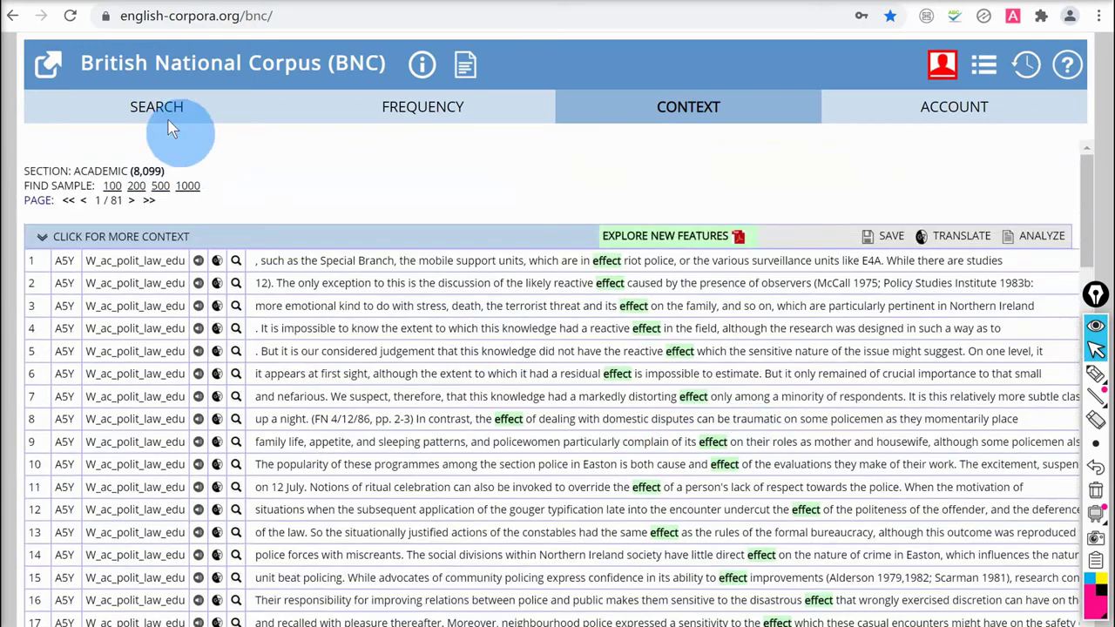
click(160, 108)
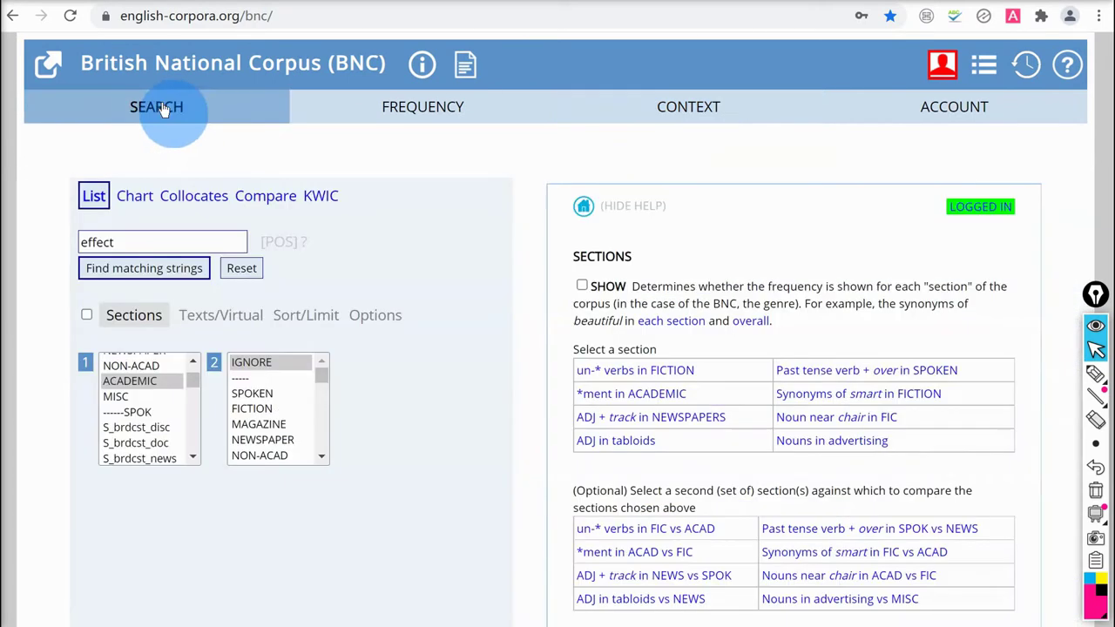
Set up a collocate search for effect: one word left, zero right, any word.
click(194, 205)
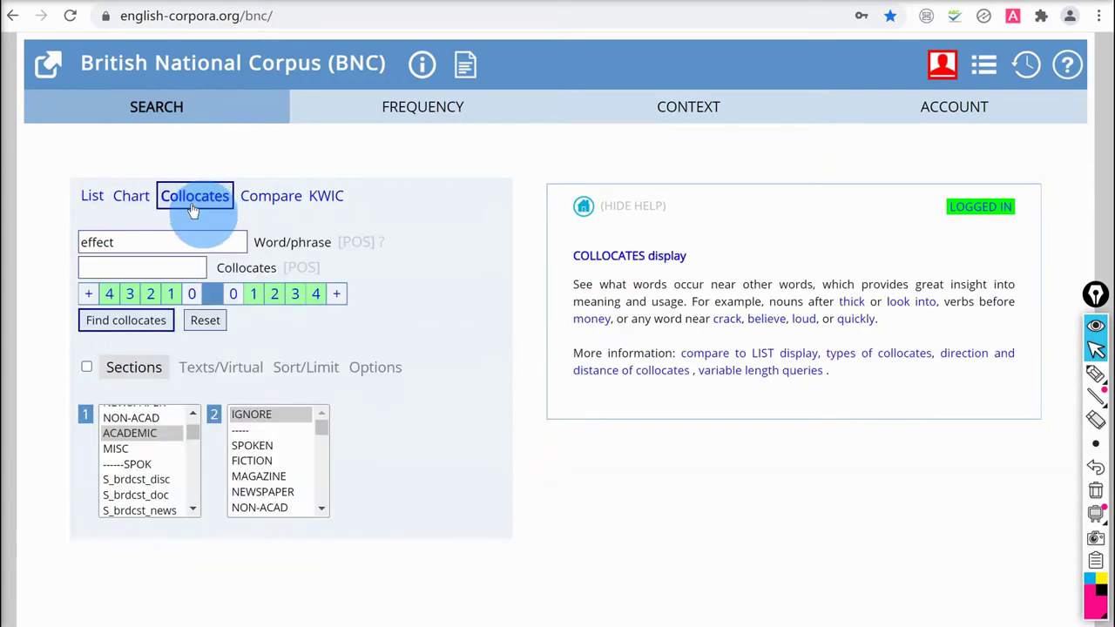
click(233, 297)
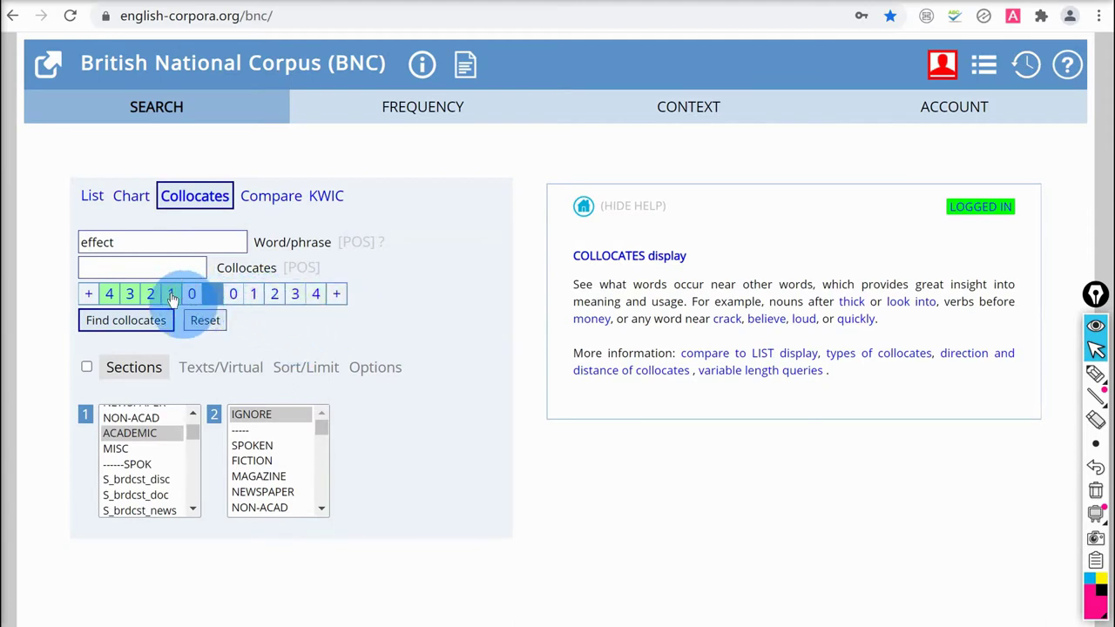
click(171, 296)
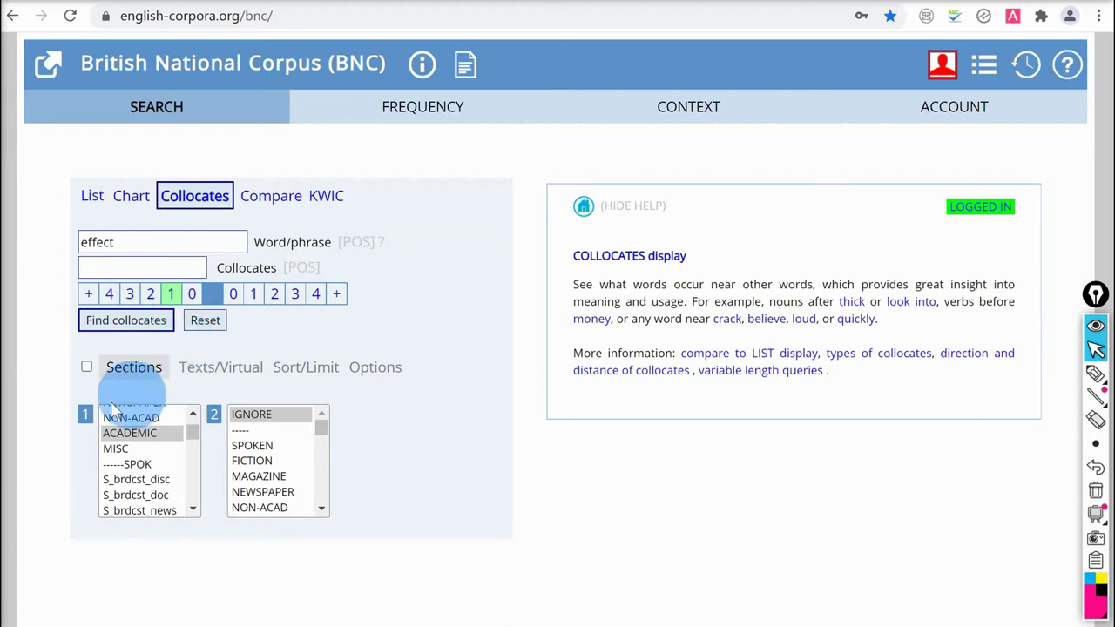
click(125, 321)
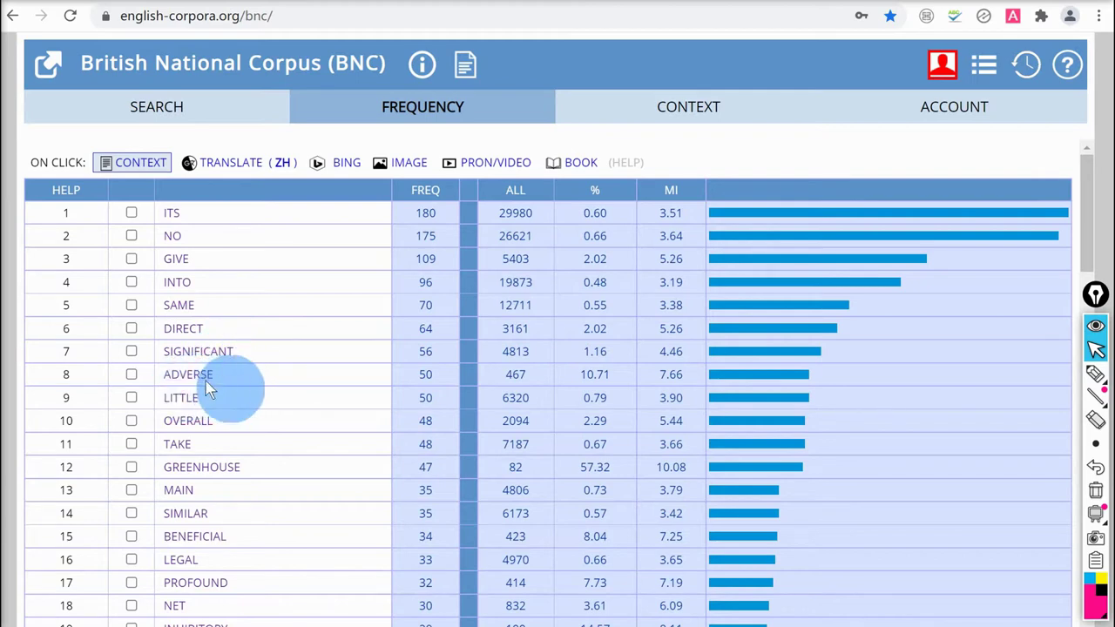
Browse the collocate list and open the 50 academic concordance lines for adverse effect.
scroll(207, 379, down, 2)
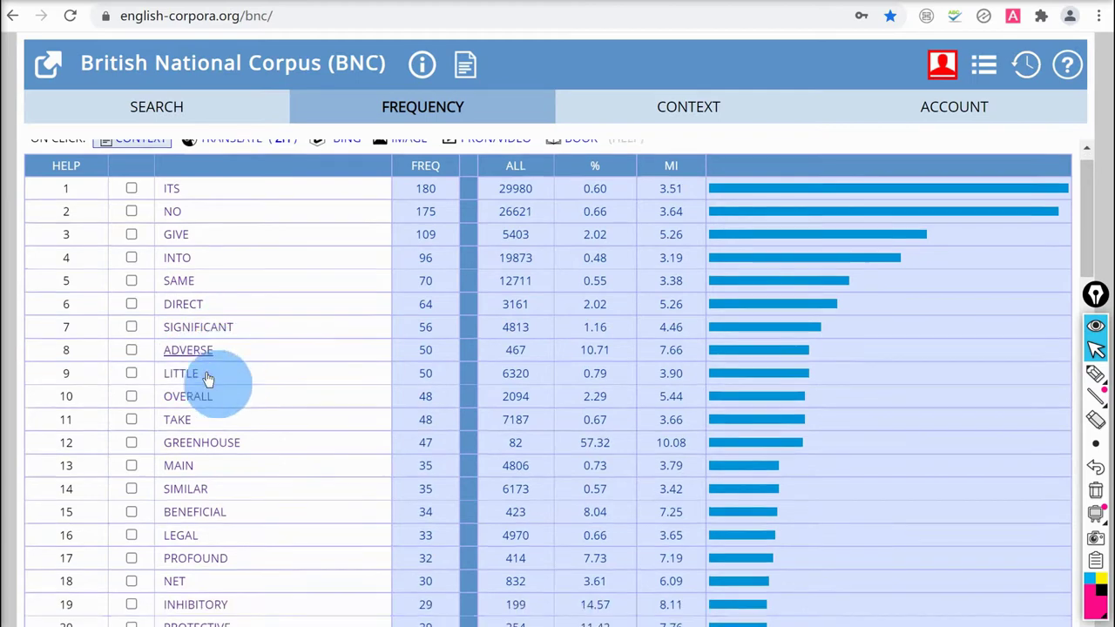
scroll(207, 373, down, 3)
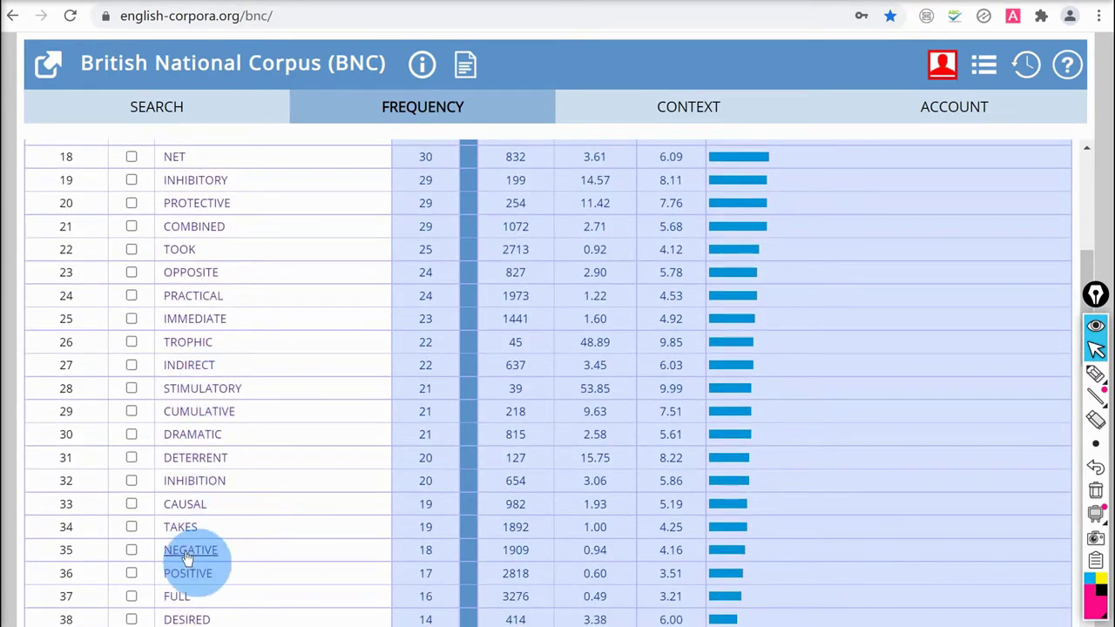
scroll(353, 386, up, 4)
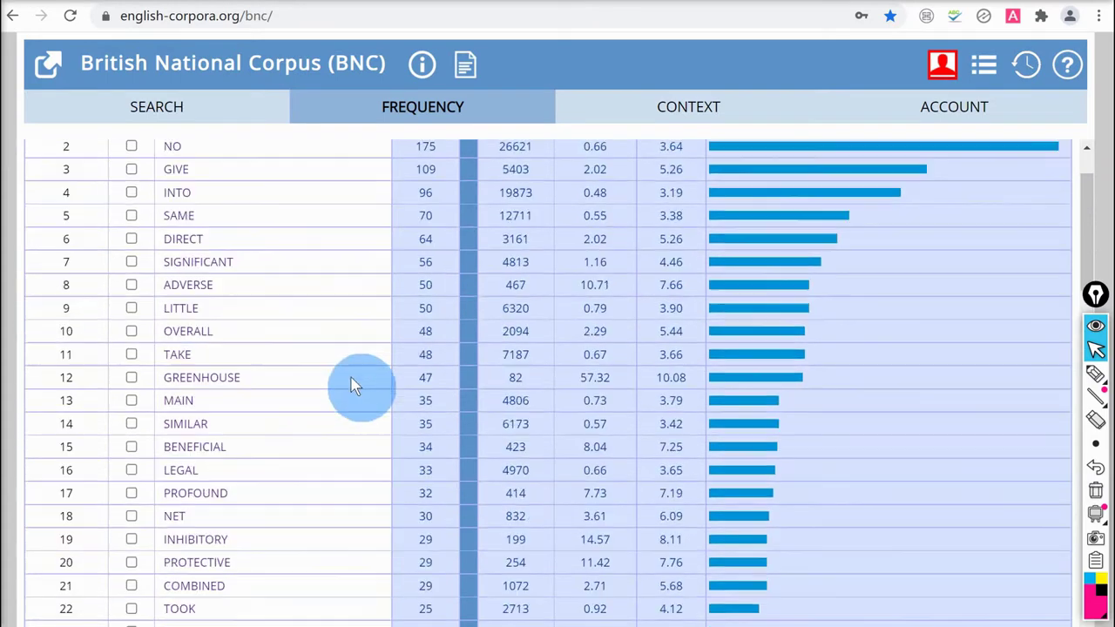
scroll(353, 385, up, 1)
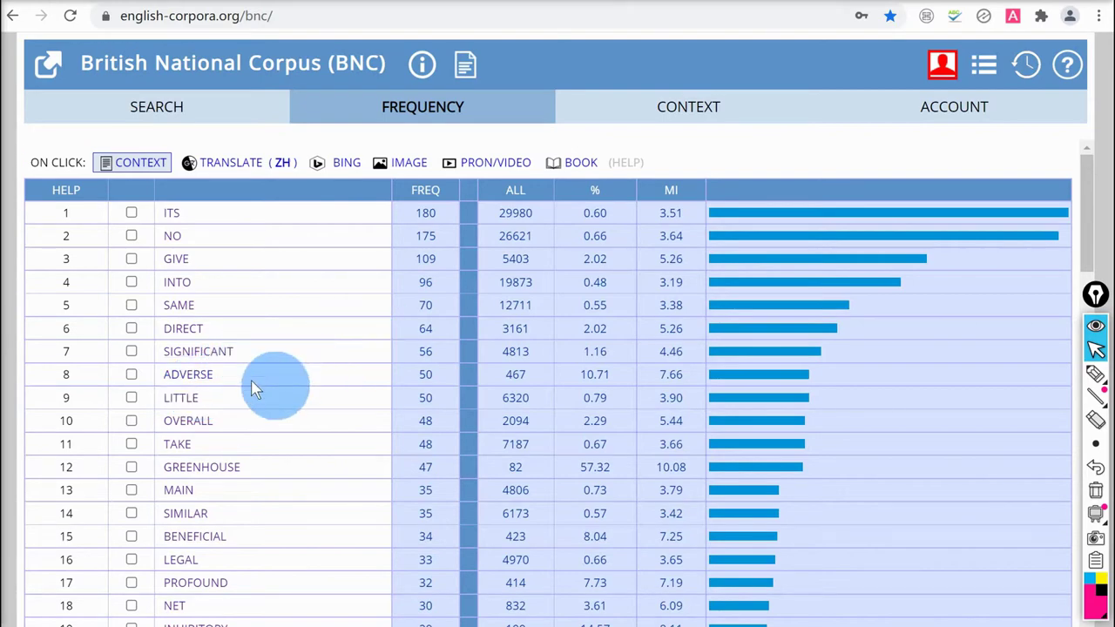
click(185, 375)
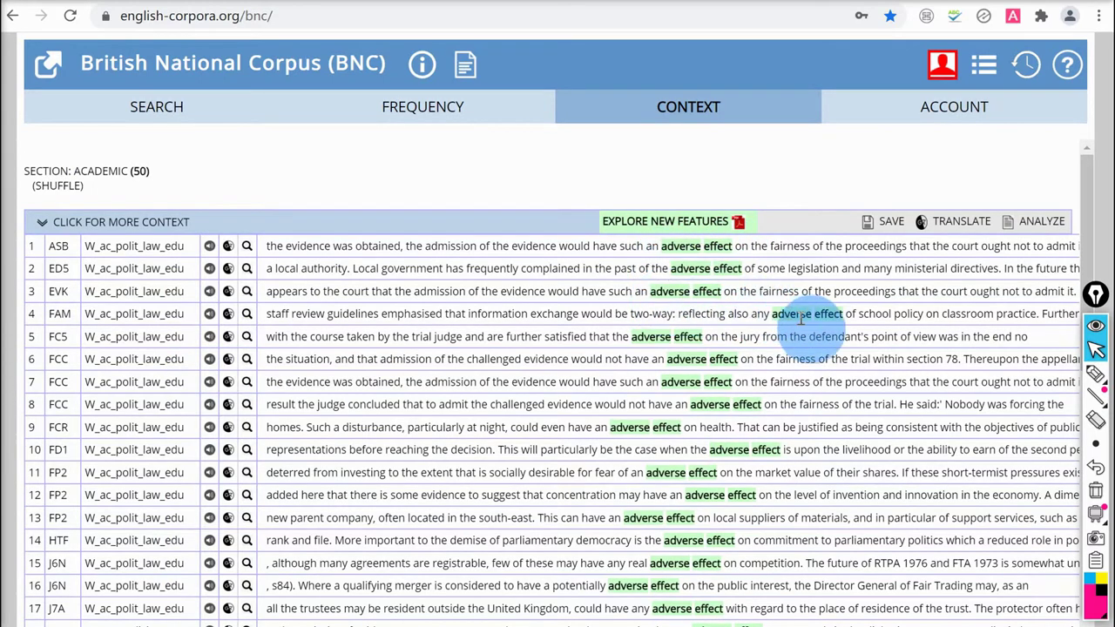
Run a KWIC search for effect sorted by the preceding word (apparent, bad, balance…).
click(161, 114)
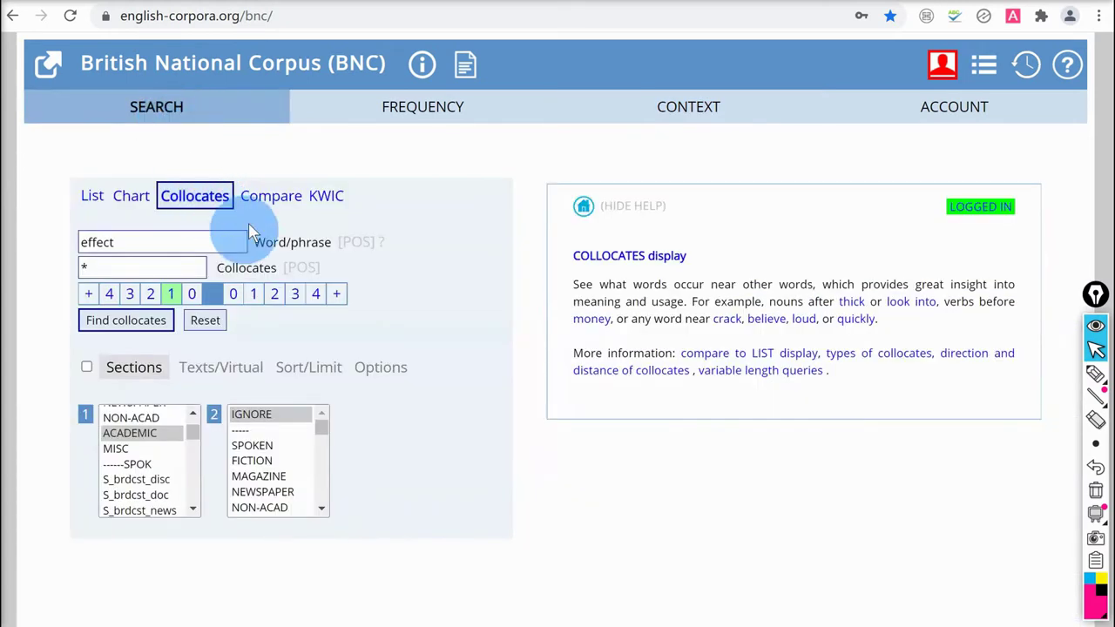
click(329, 197)
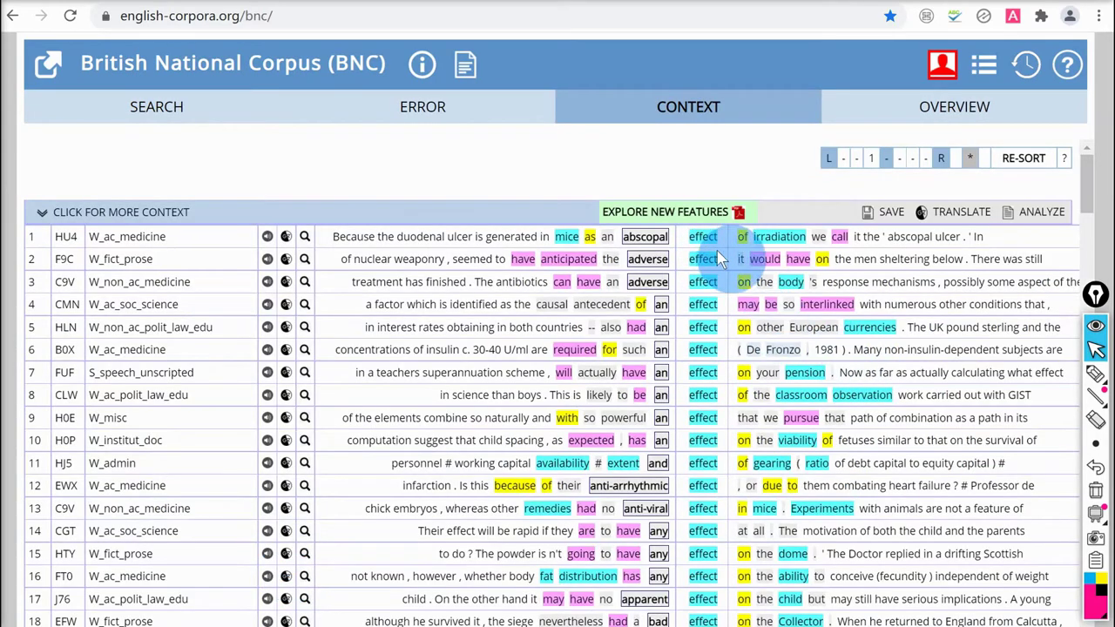
scroll(716, 250, down, 5)
scroll(694, 266, down, 5)
scroll(696, 264, up, 4)
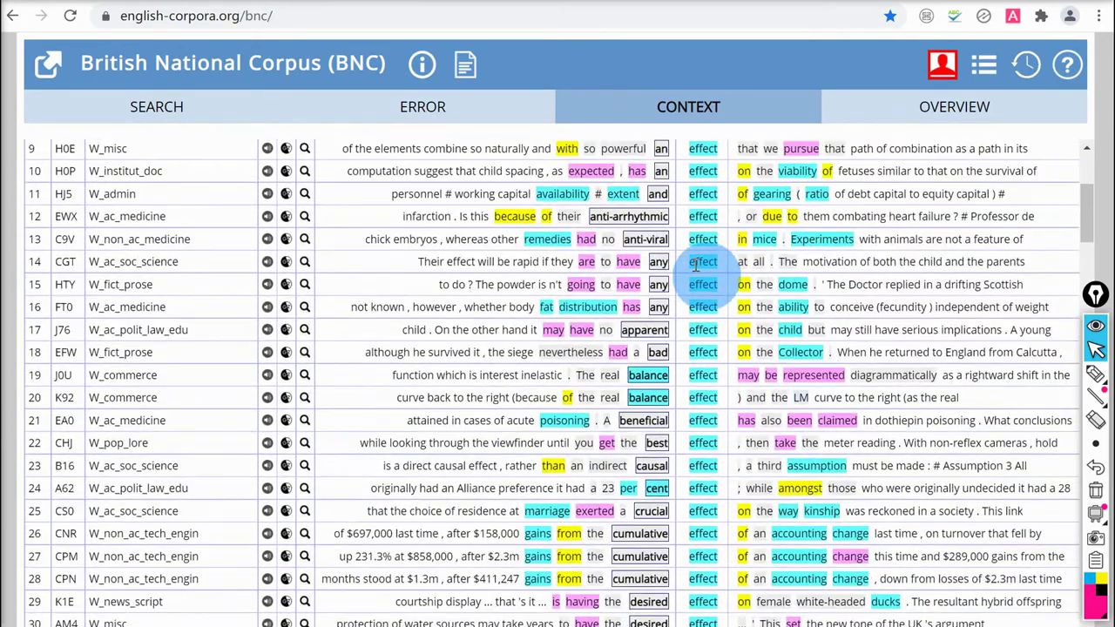
scroll(696, 264, up, 4)
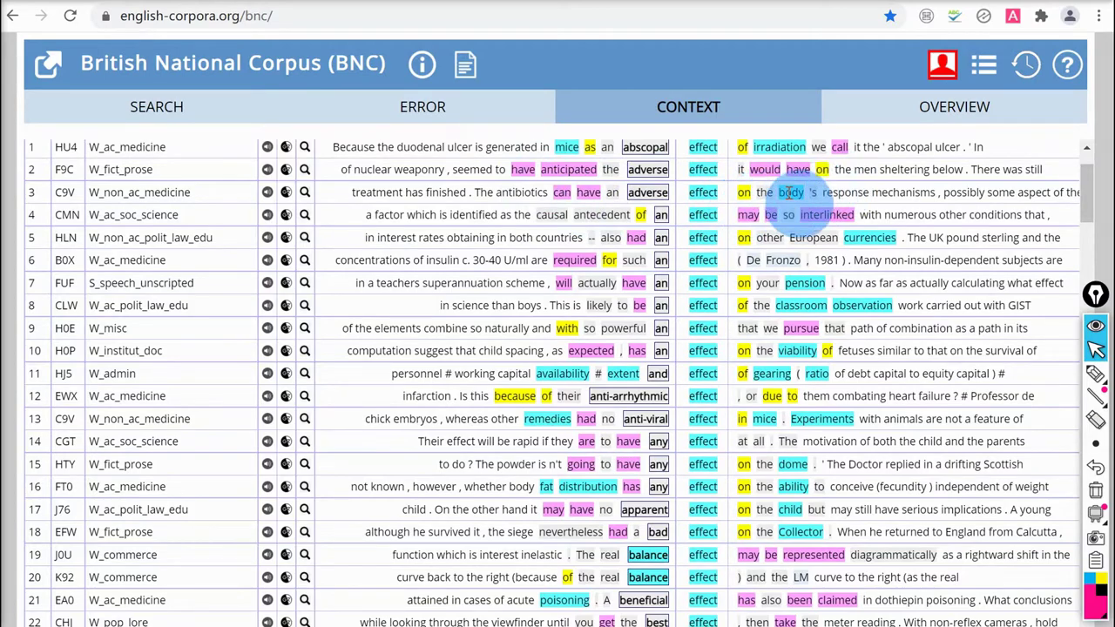
scroll(694, 260, down, 3)
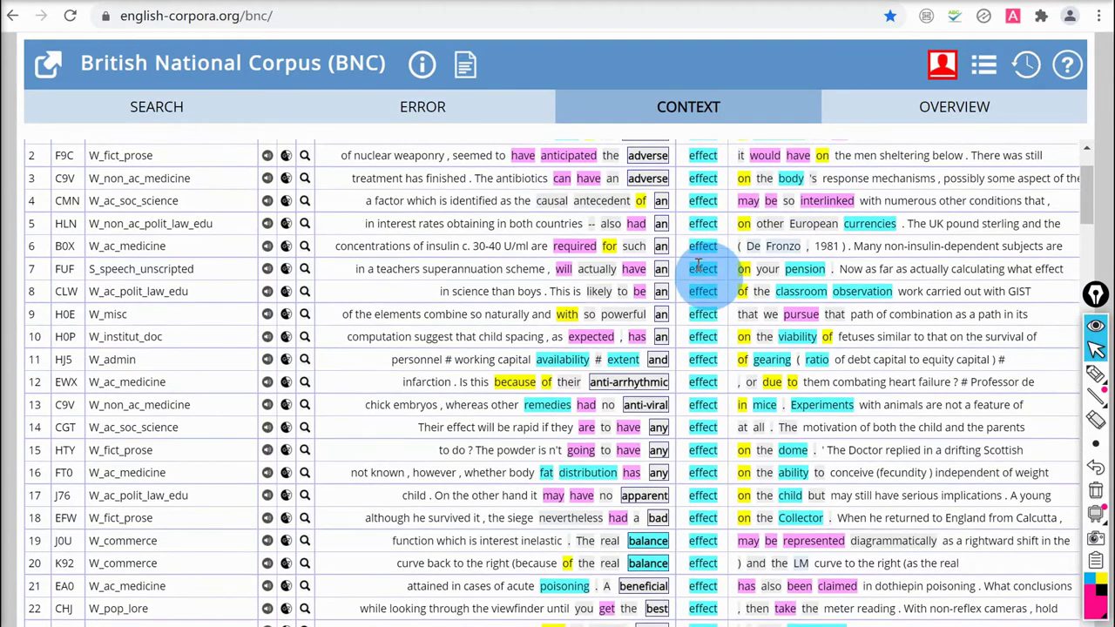
scroll(701, 296, down, 1)
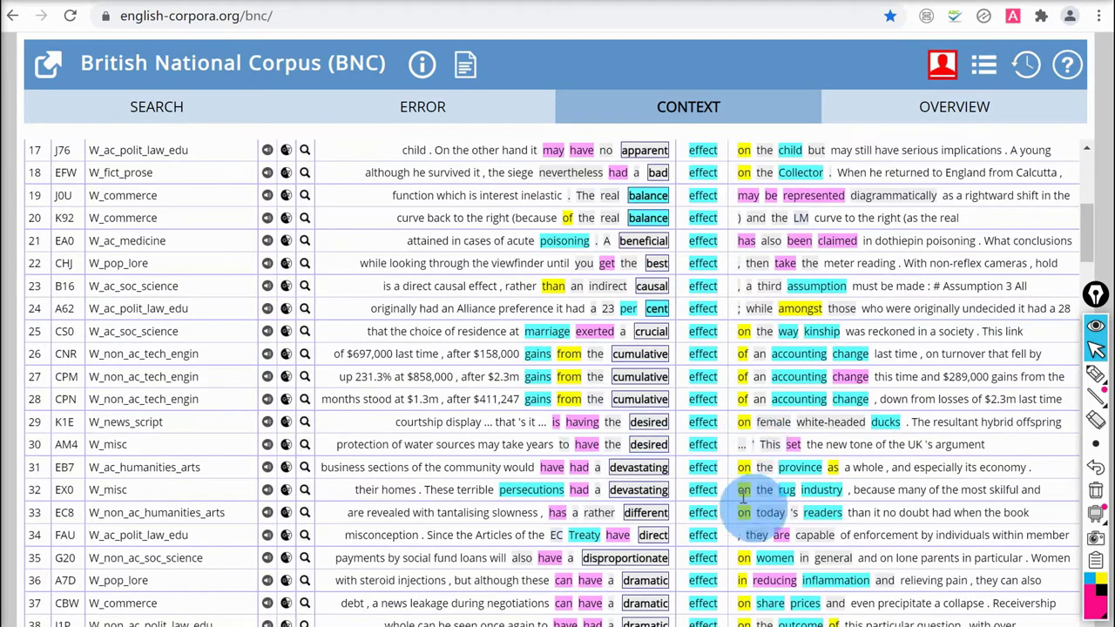
scroll(704, 505, down, 2)
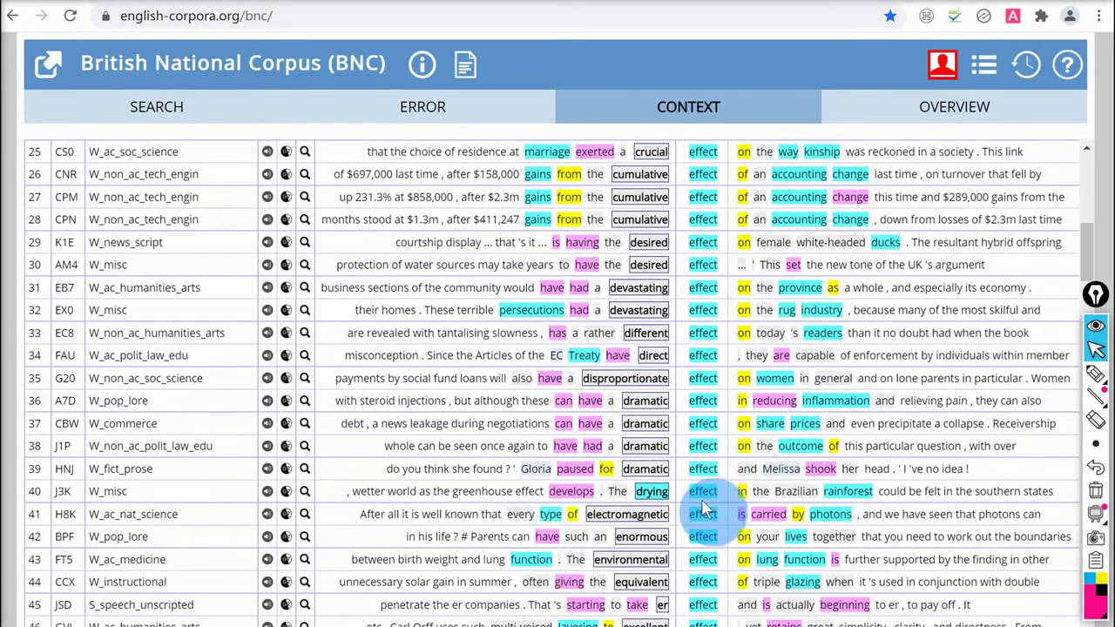
Chart bad by section in Chart mode: 14649 hits, SPOKEN highest at 308.72 per million.
click(158, 105)
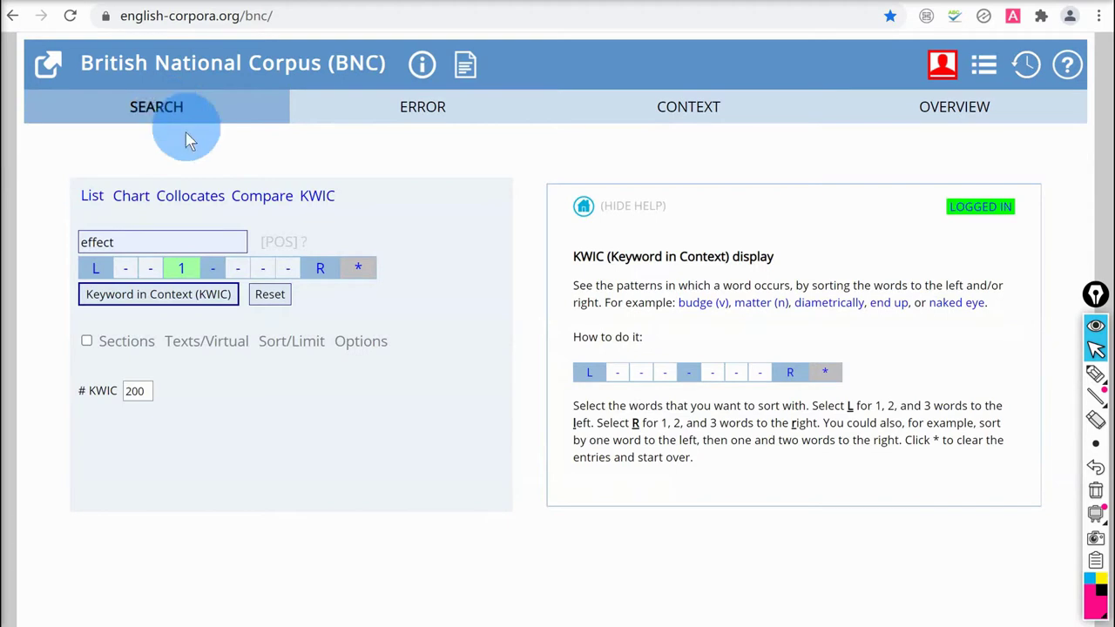
click(135, 196)
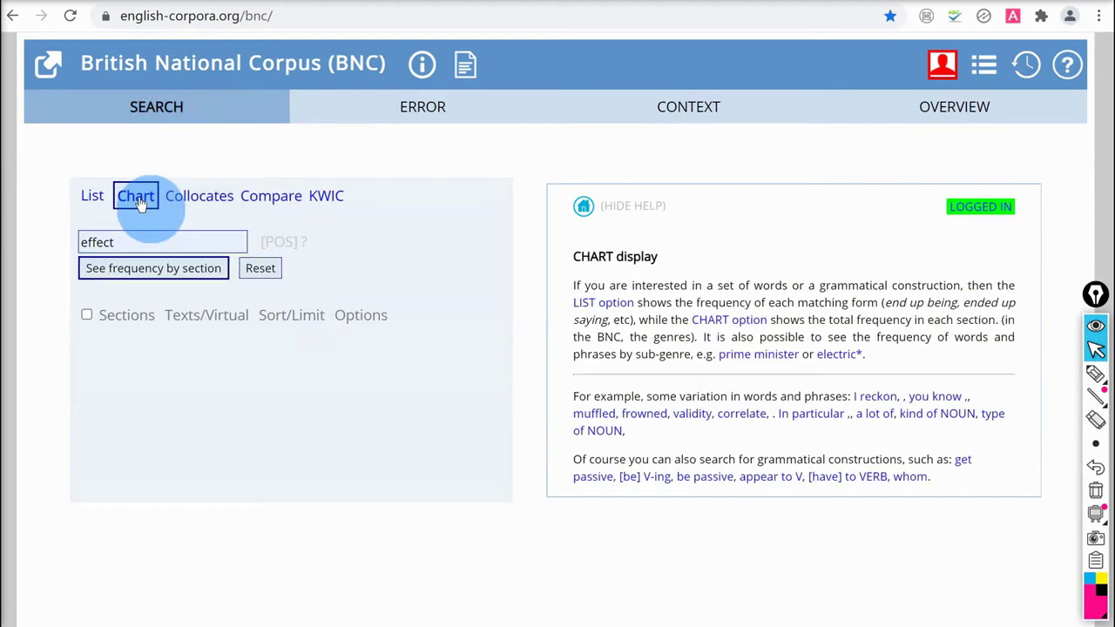
click(135, 241)
drag(135, 241, 64, 242)
text(bad)
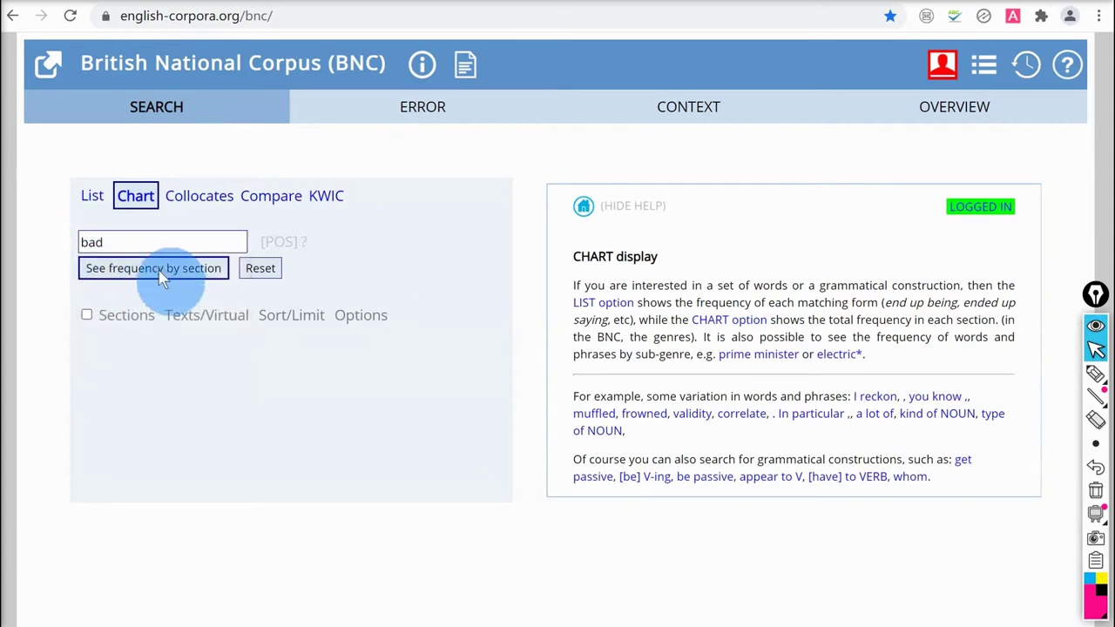
click(160, 272)
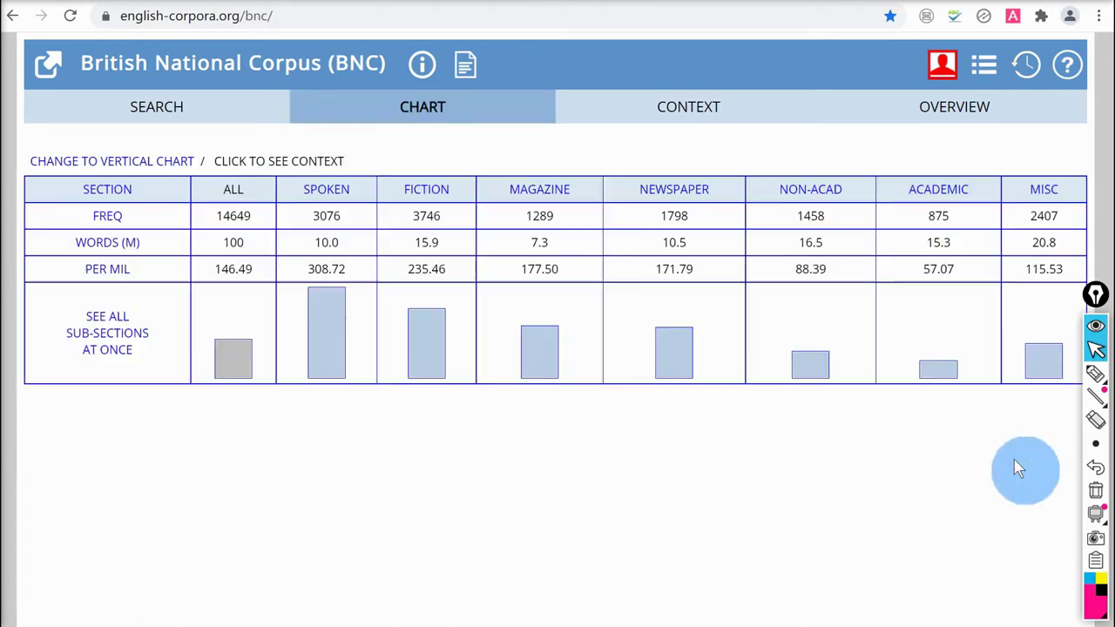
Circle the ACADEMIC column of the chart with the annotation pen.
click(1095, 374)
mouse_move(998, 187)
mouse_down()
mouse_move(896, 181)
mouse_move(888, 321)
mouse_move(938, 406)
mouse_move(1003, 236)
mouse_move(977, 183)
mouse_up()
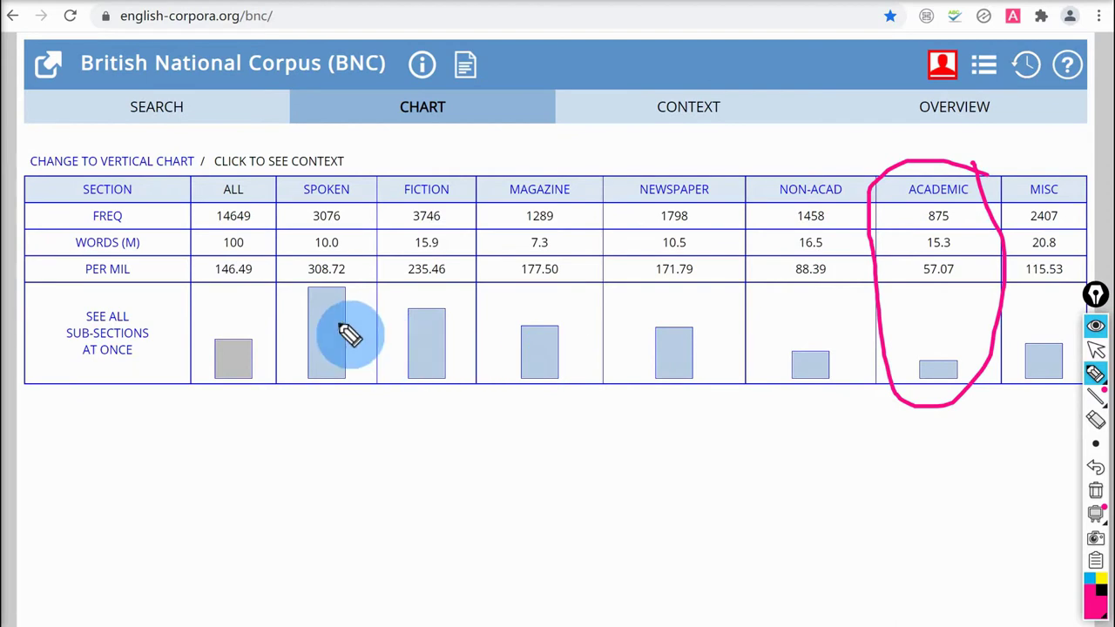
click(1096, 350)
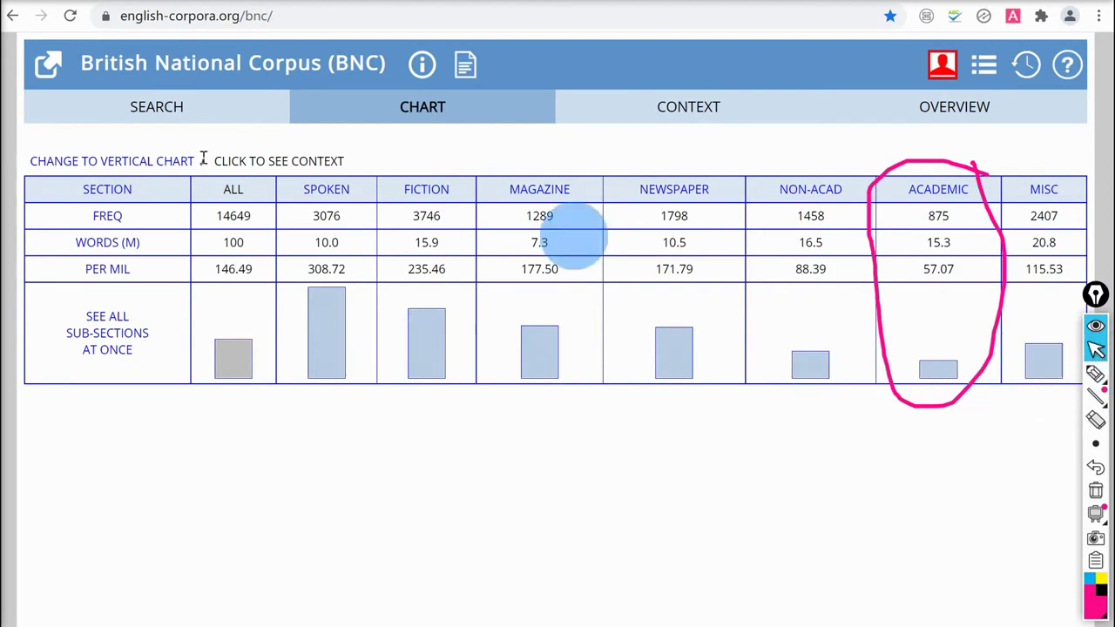
Chart adverse by section (1172 hits, ACADEMIC highest at 30.46 per million), then return.
click(174, 113)
drag(113, 241, 8, 235)
text(adver)
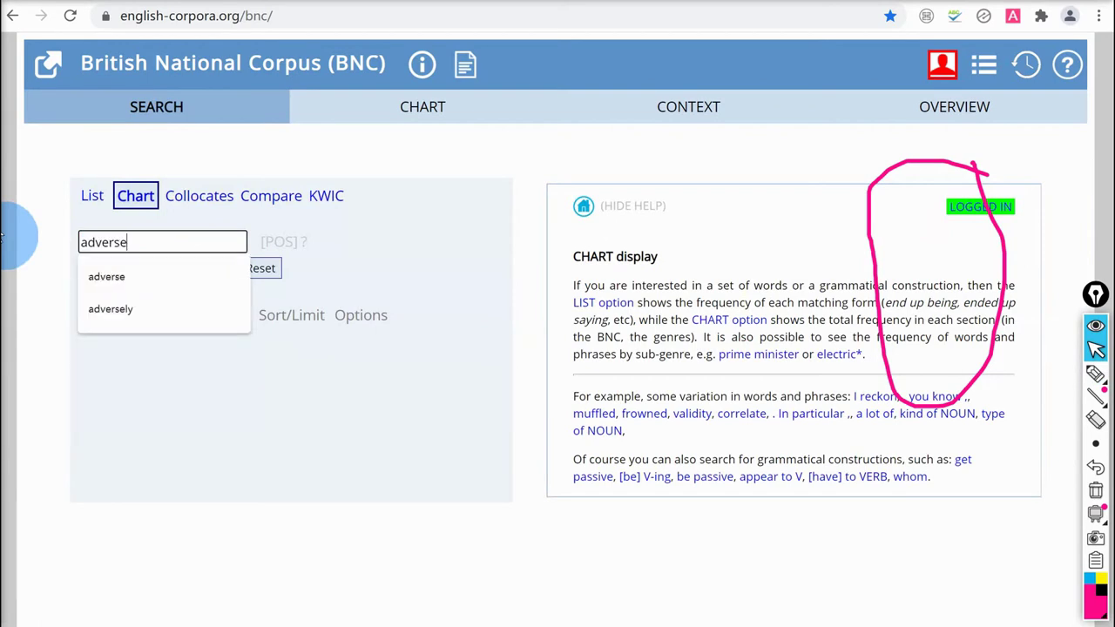
text(se)
click(132, 277)
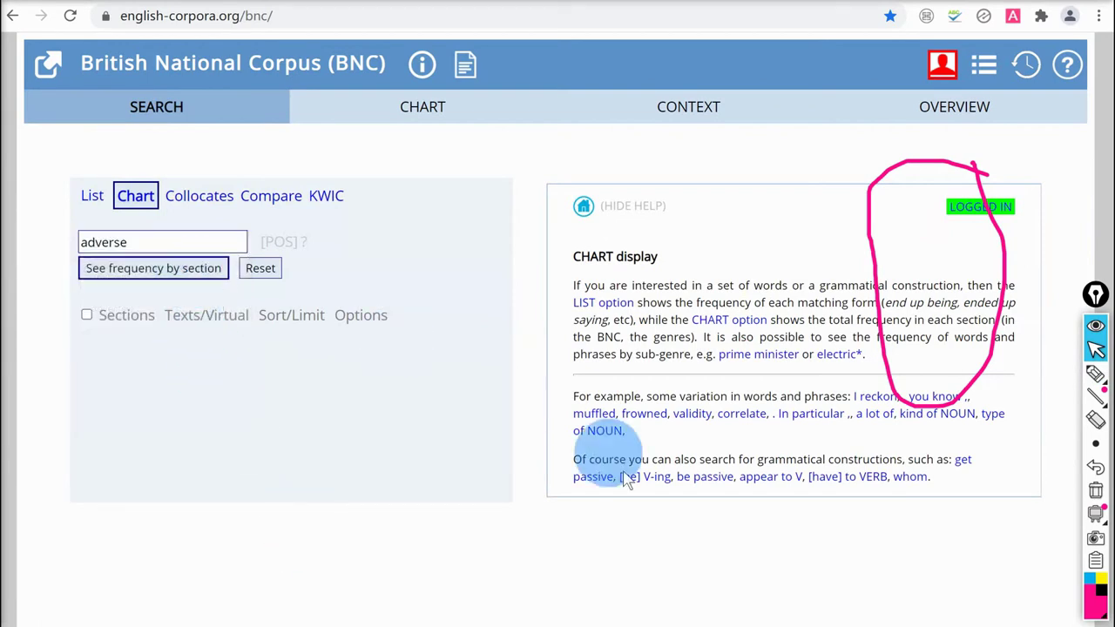
key(Return)
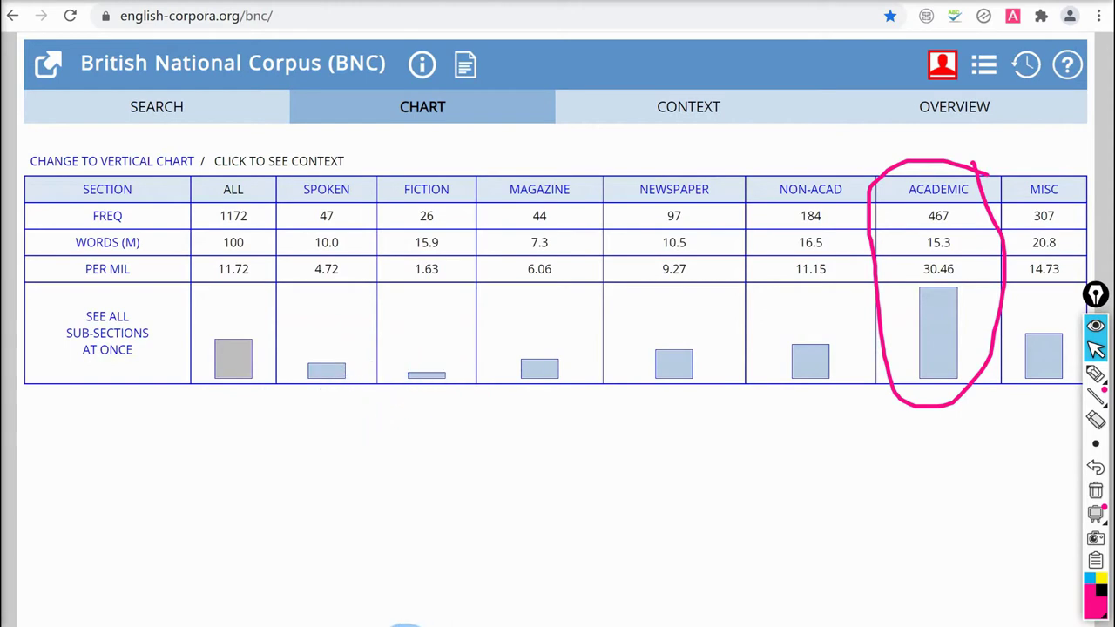
click(165, 108)
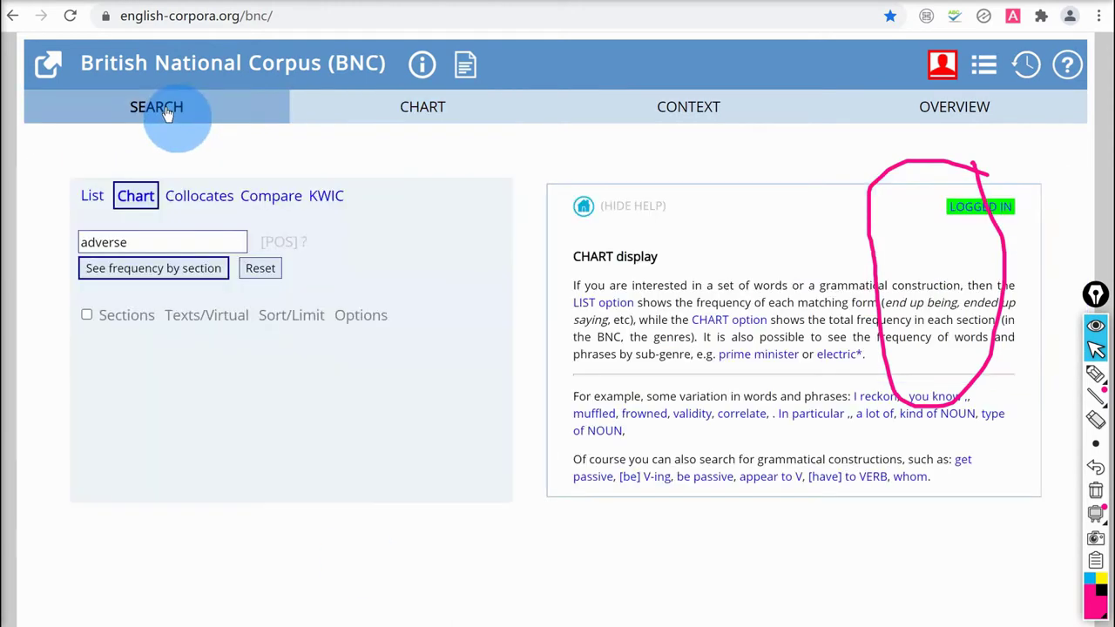
Browse the Options, Sort/Limit, Texts/Virtual and Sections panels of the search form.
click(367, 315)
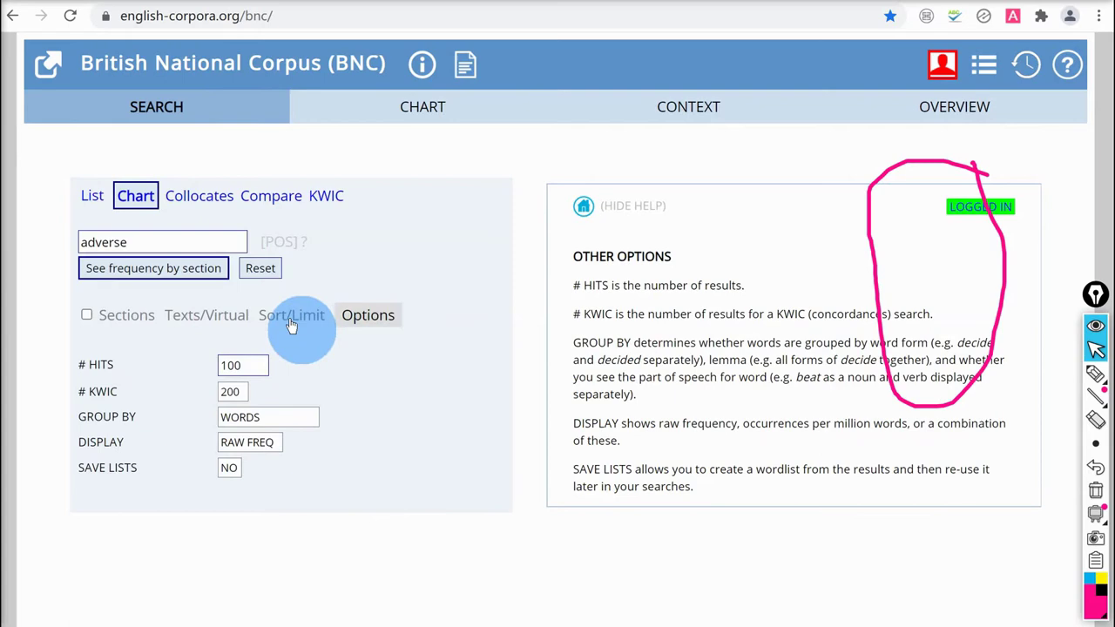
click(291, 321)
click(209, 317)
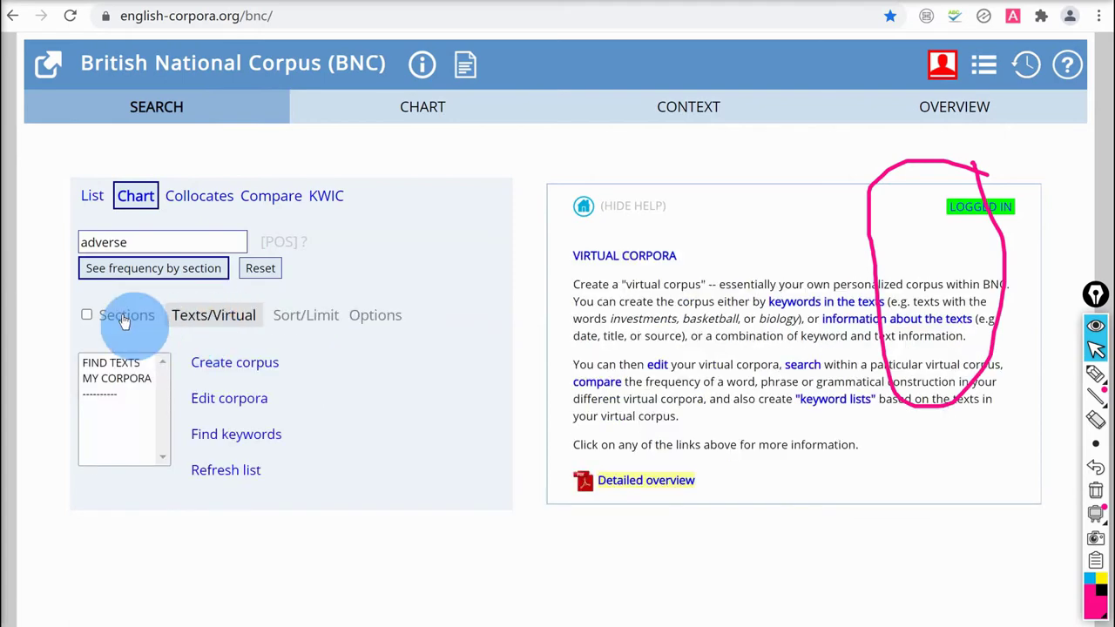
click(124, 317)
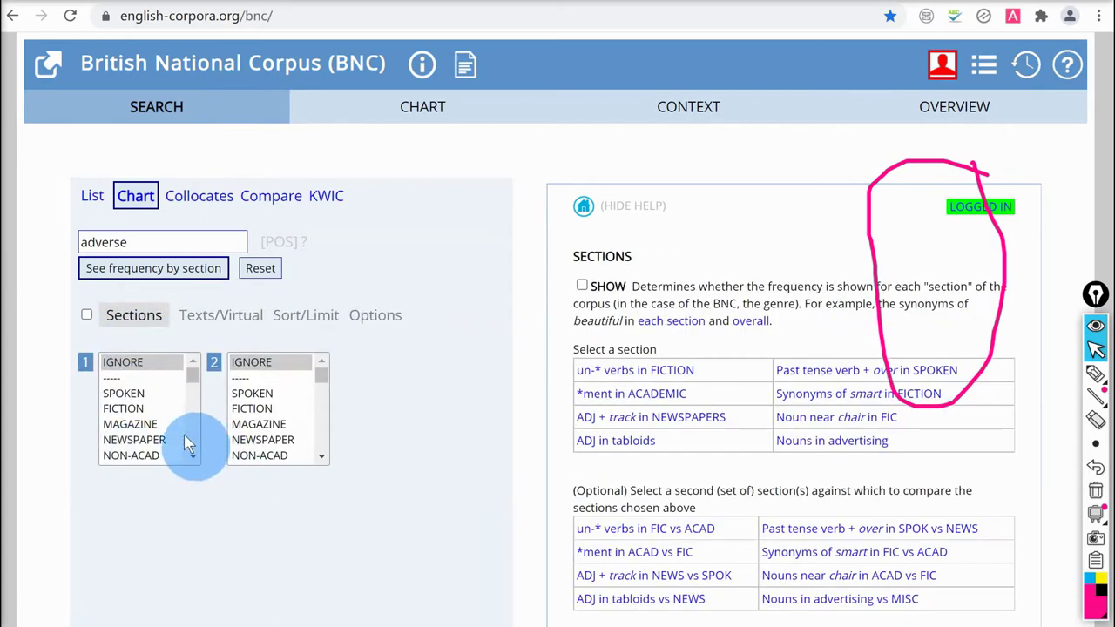
scroll(184, 438, down, 2)
scroll(184, 438, up, 2)
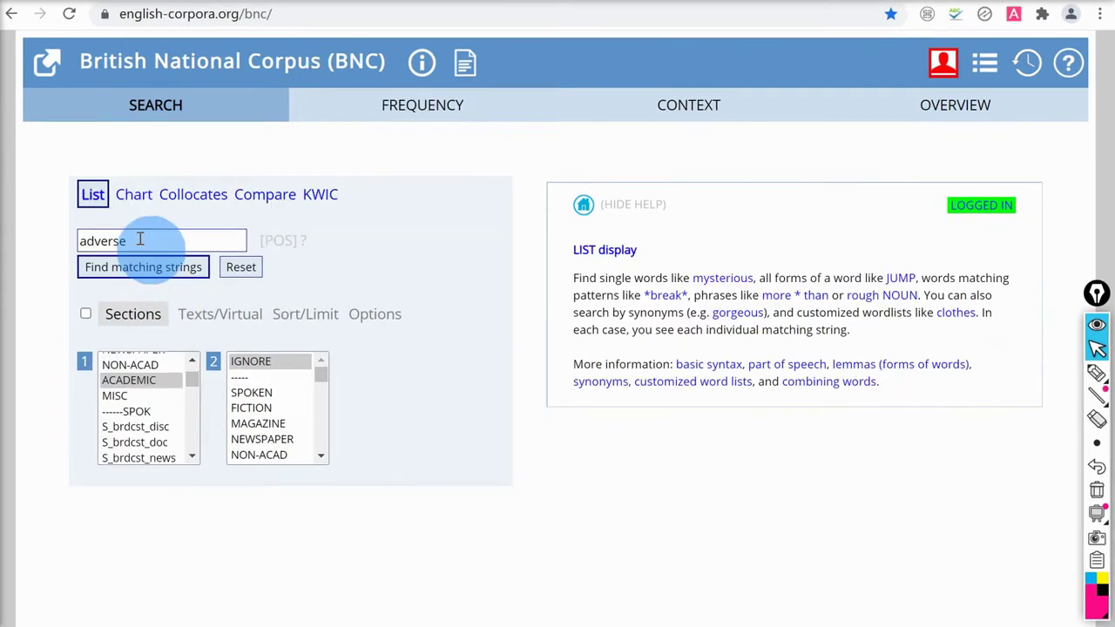
List ACADEMIC KWIC lines for different sorted by the next word (approaches, areas, from…).
drag(143, 243, 39, 233)
text(different)
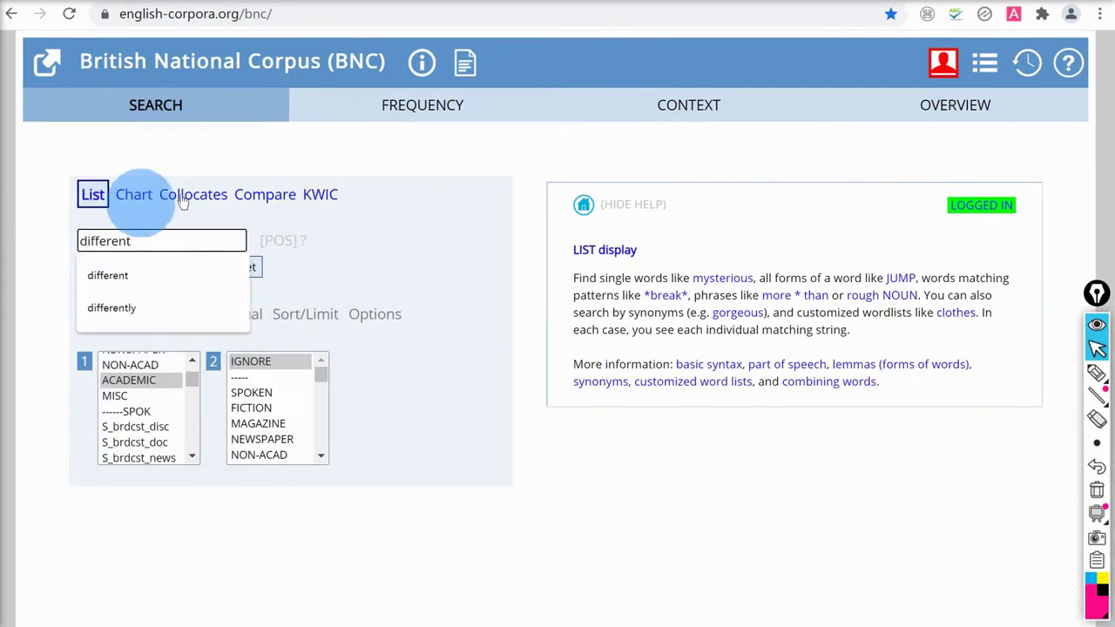
click(319, 195)
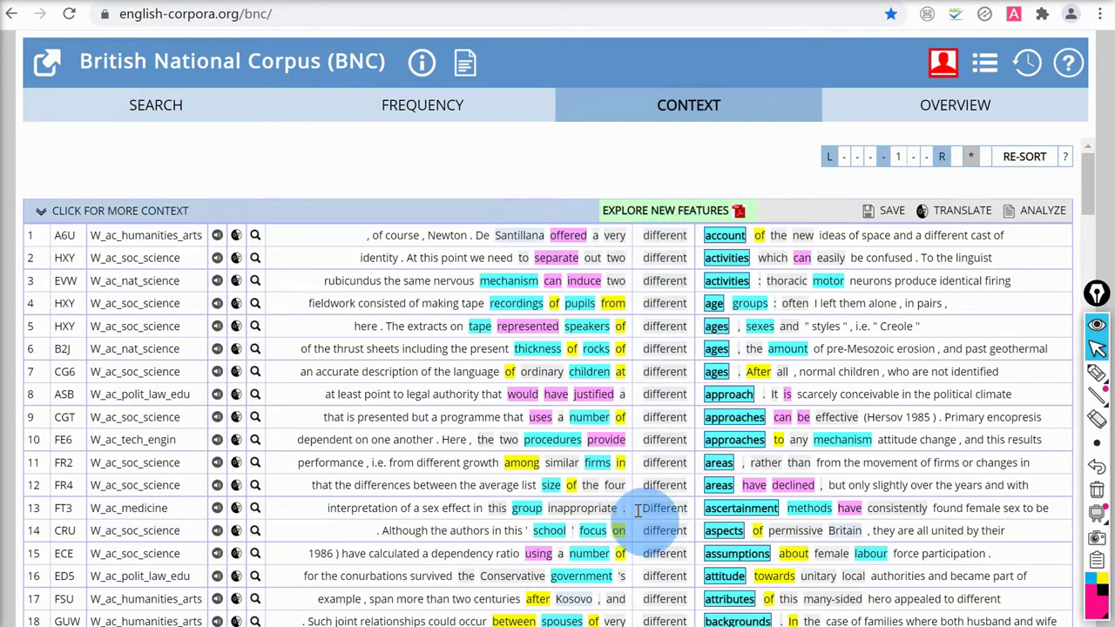
scroll(648, 526, down, 1)
scroll(649, 531, down, 2)
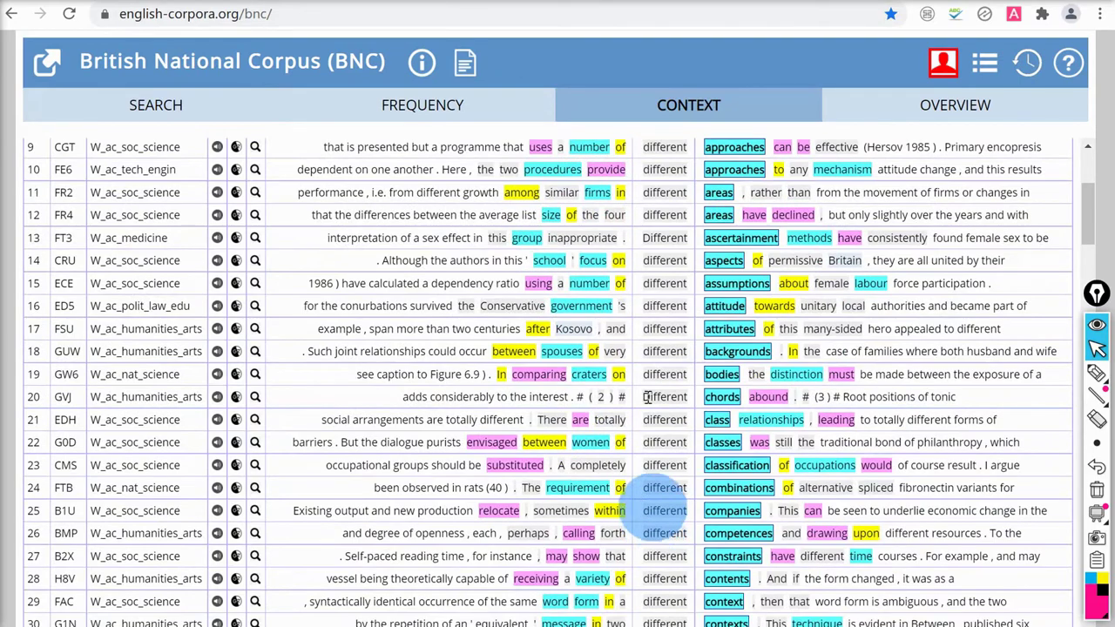
scroll(644, 401, down, 12)
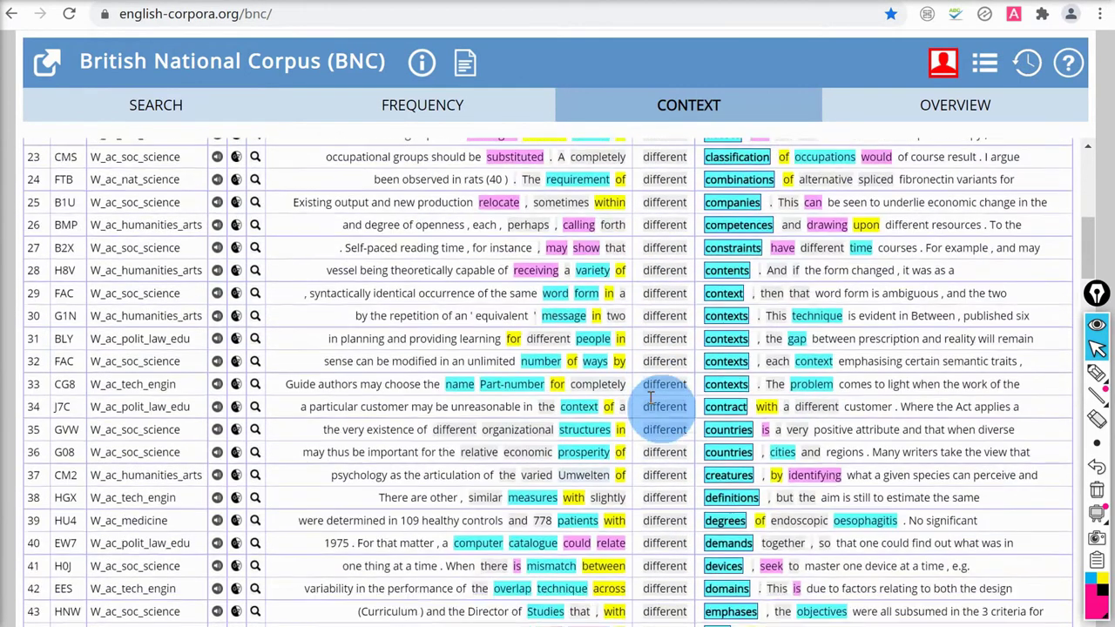
scroll(649, 403, up, 1)
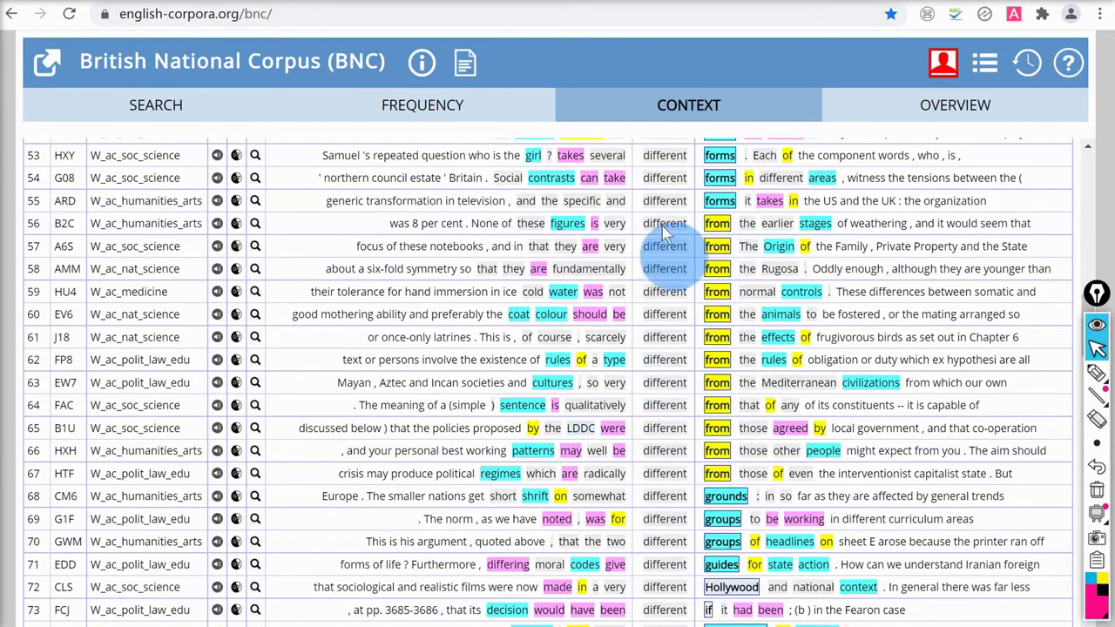
click(158, 104)
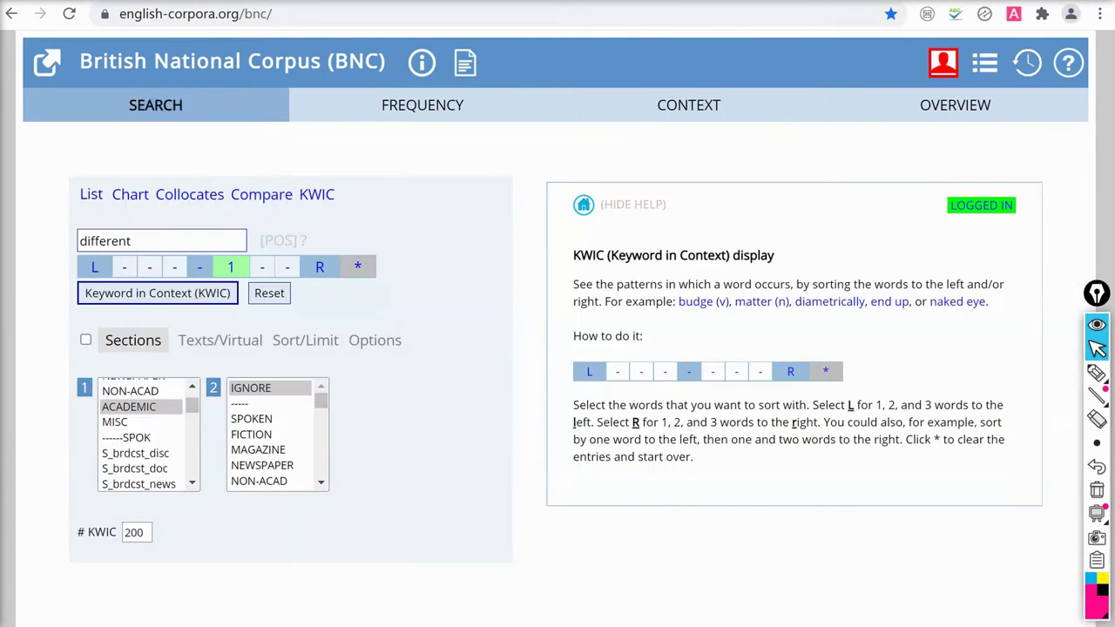
Run a KWIC search for figure sorted by the following word and scroll the lines.
drag(149, 242, 2, 231)
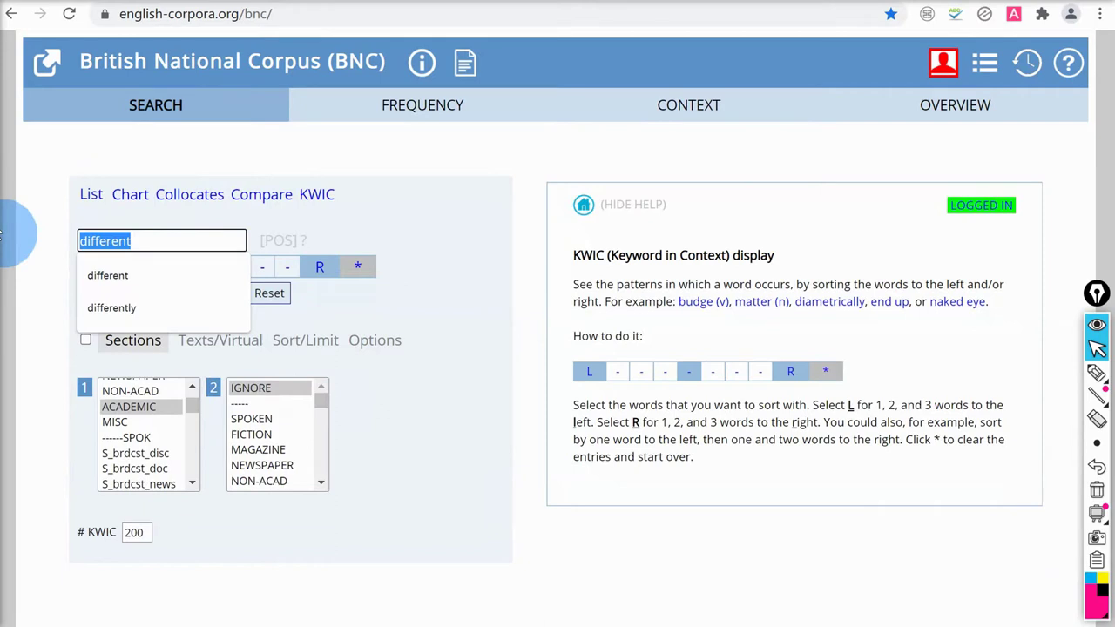
text(figure)
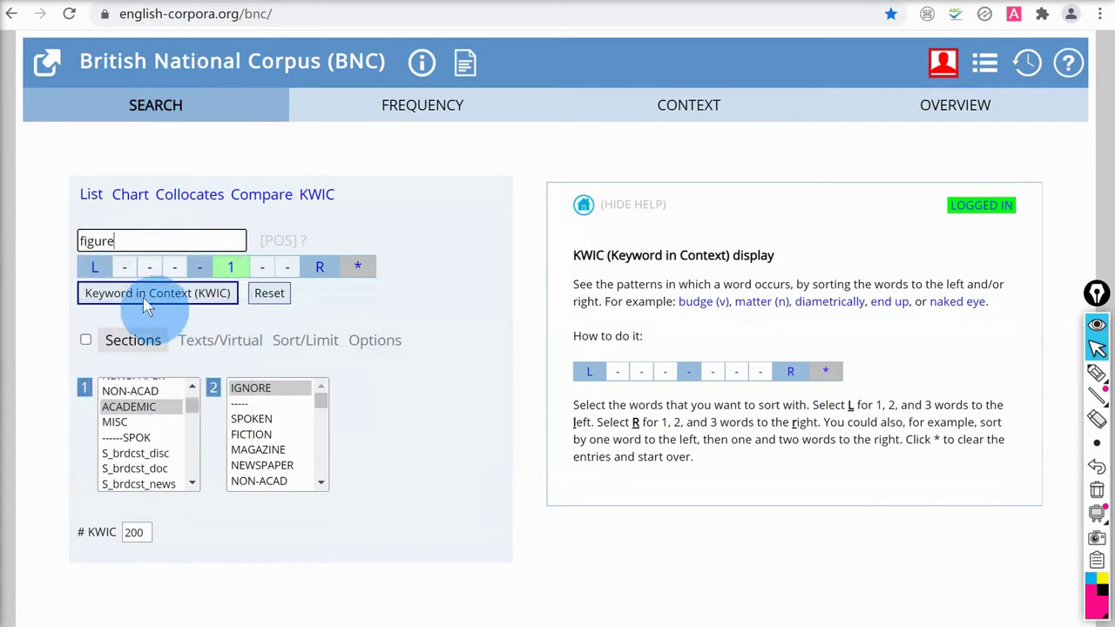
click(145, 300)
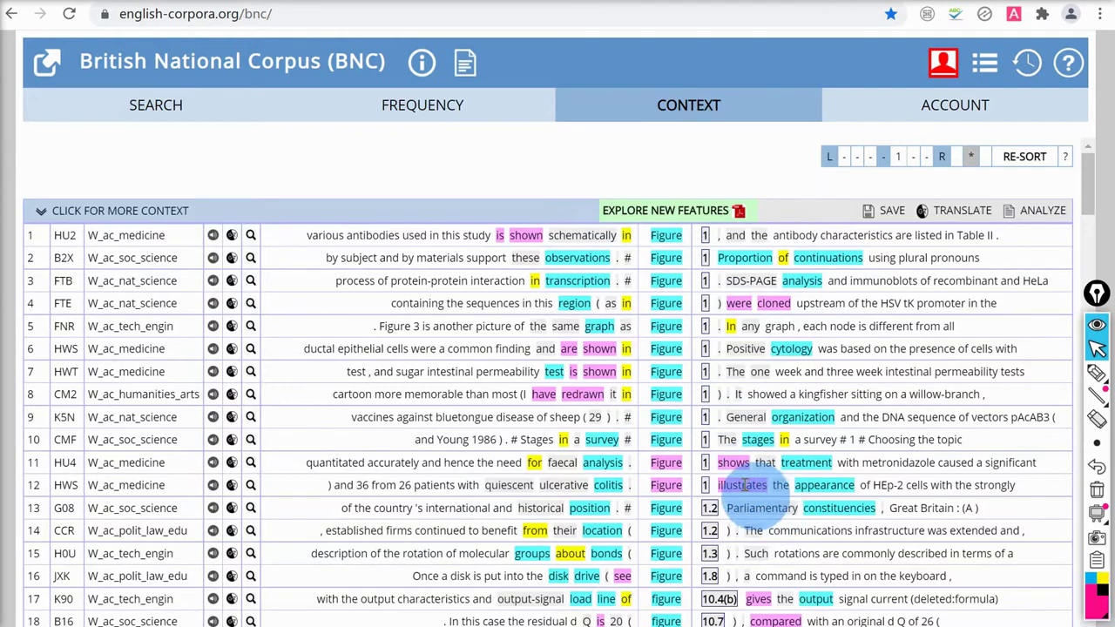
scroll(743, 485, down, 5)
scroll(732, 484, down, 5)
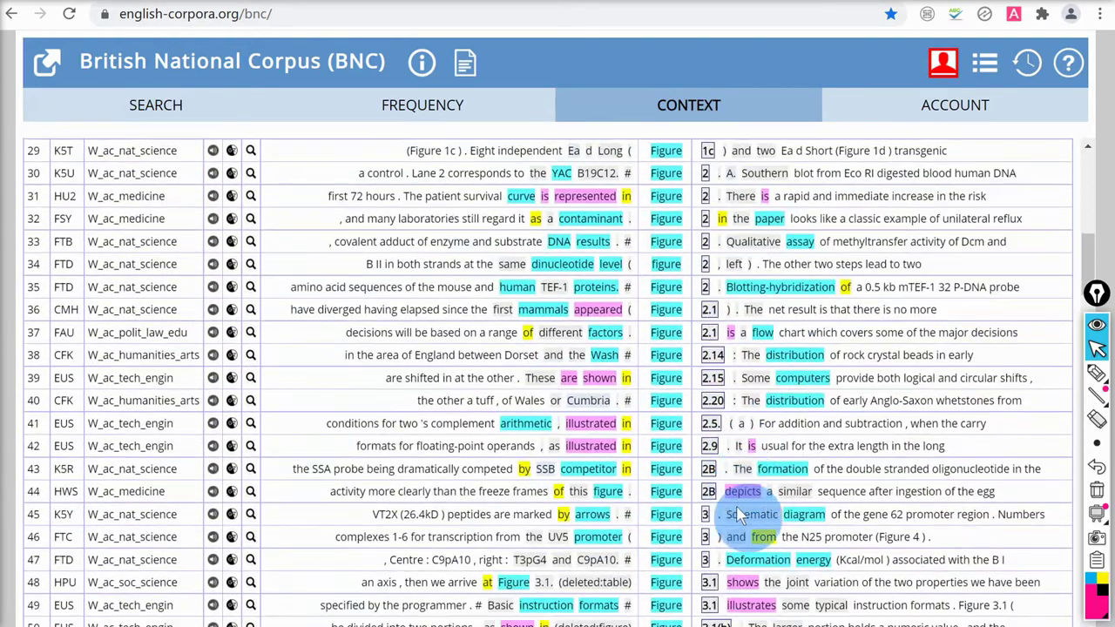
scroll(738, 505, down, 2)
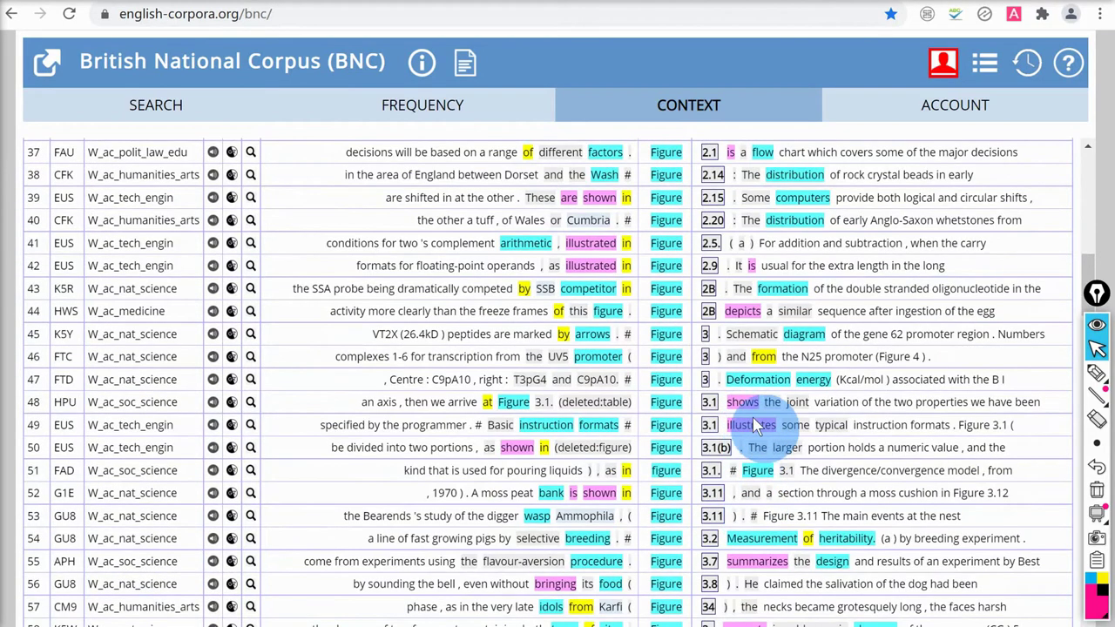
scroll(746, 547, down, 4)
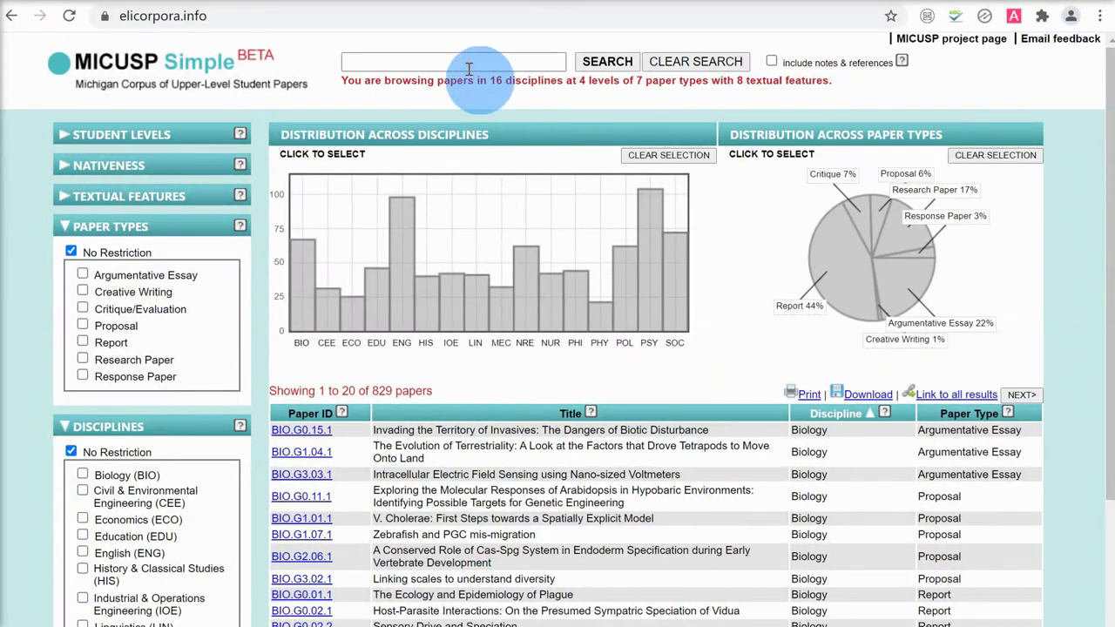
Search MICUSP for effect (915 hits in 313 papers) and chart it per 10,000 words.
click(476, 44)
text(effect)
key(Return)
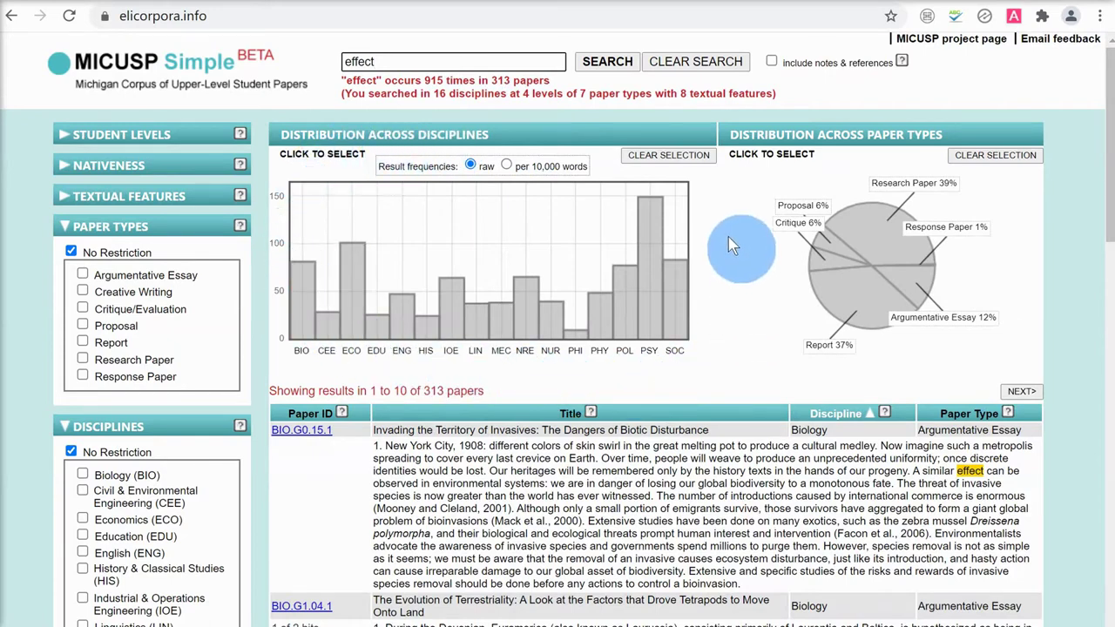
click(506, 166)
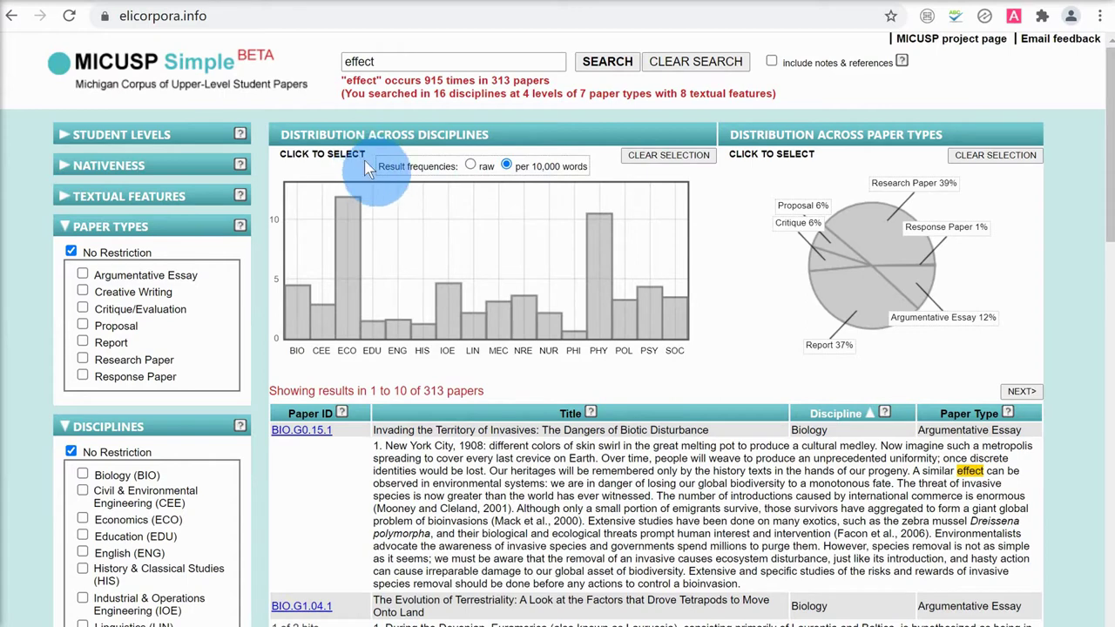
mouse_move(358, 236)
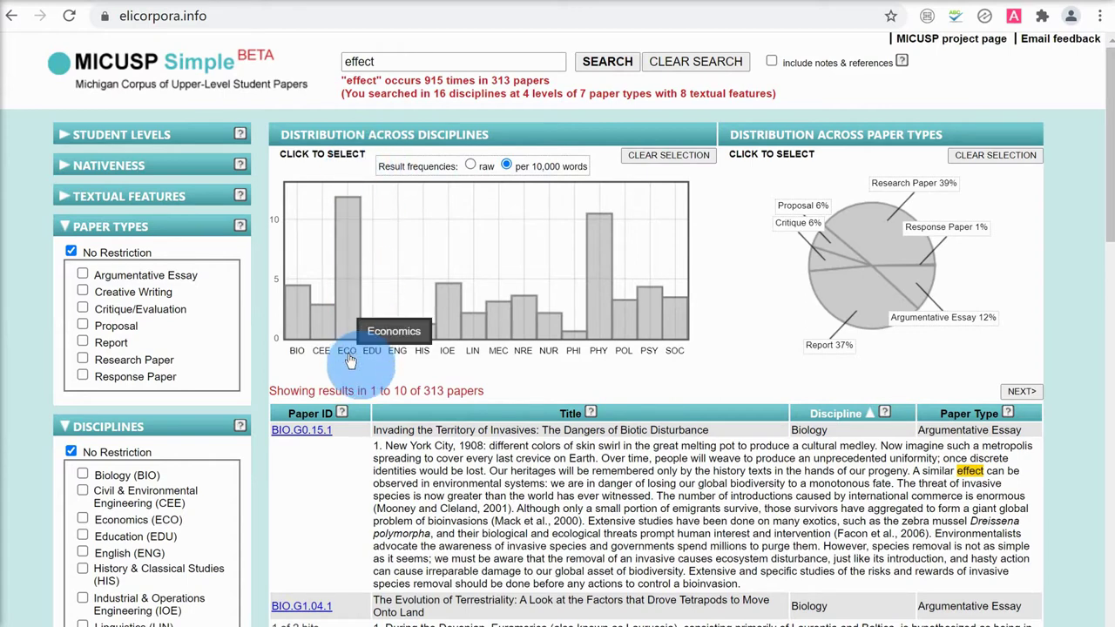
mouse_move(592, 301)
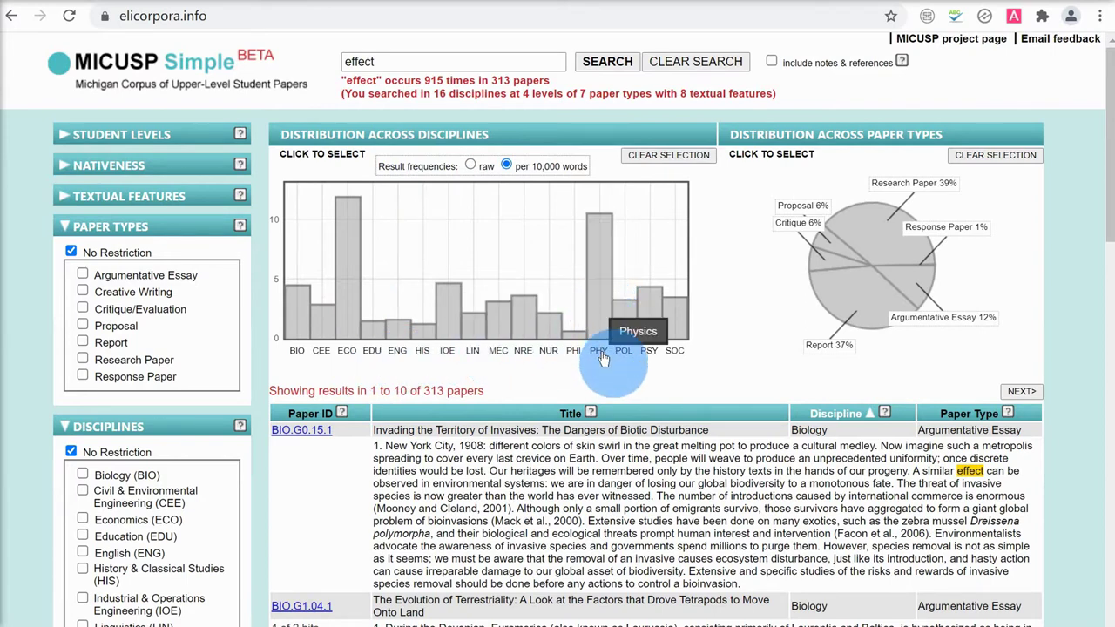
mouse_move(453, 303)
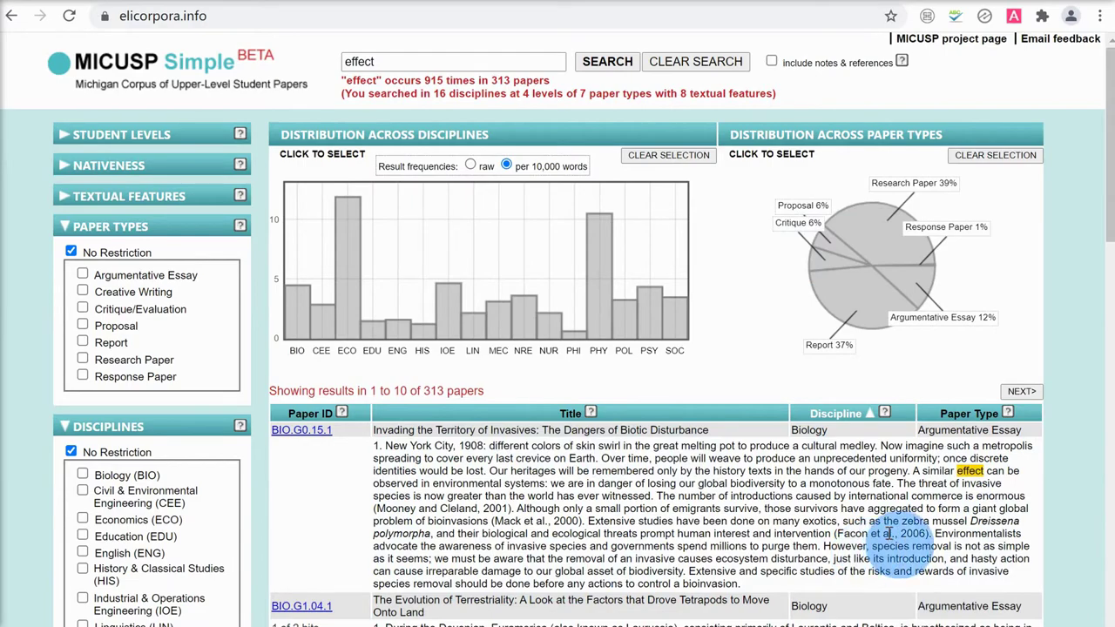
Read the abstracts, highlighting words around effect, and enter figure as the new search term.
scroll(892, 531, down, 3)
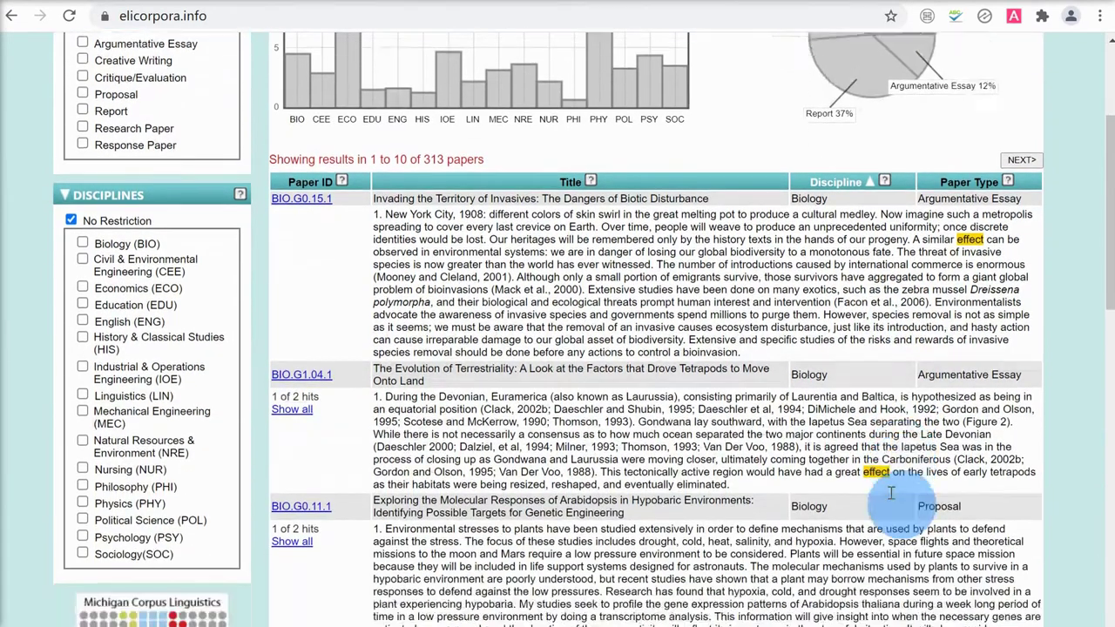
scroll(877, 484, down, 1)
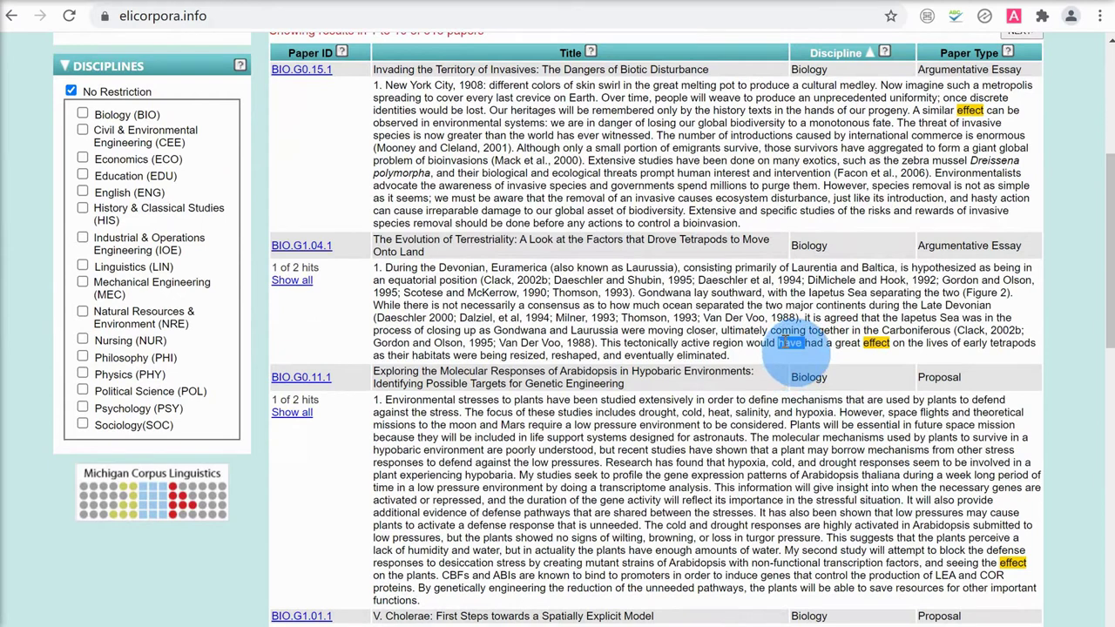
drag(790, 343, 814, 341)
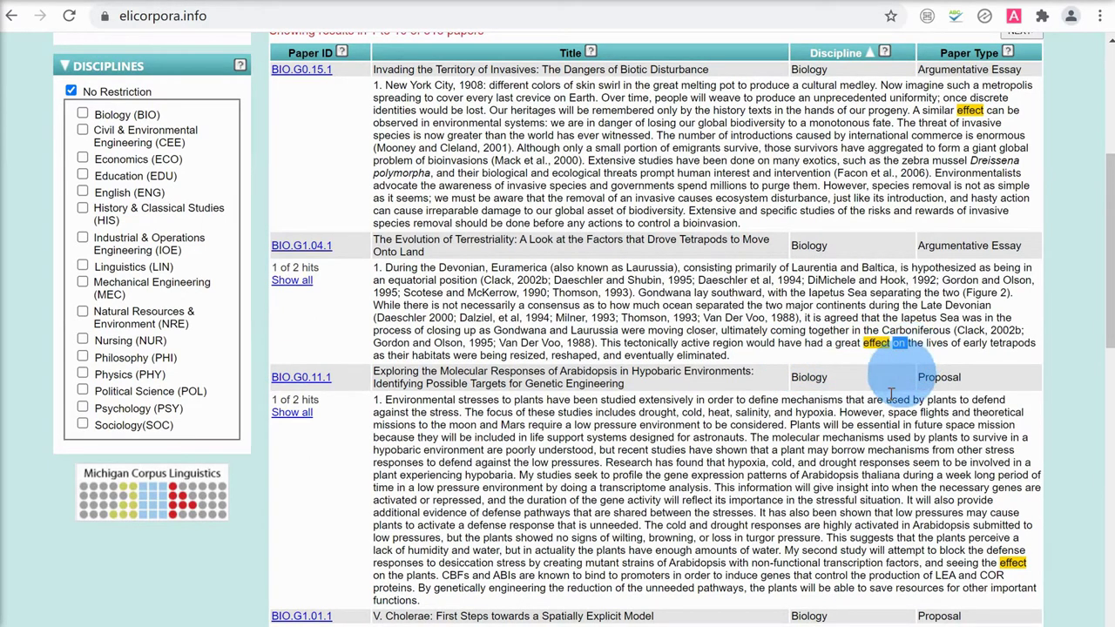
scroll(940, 616, up, 5)
double_click(360, 61)
text(figur)
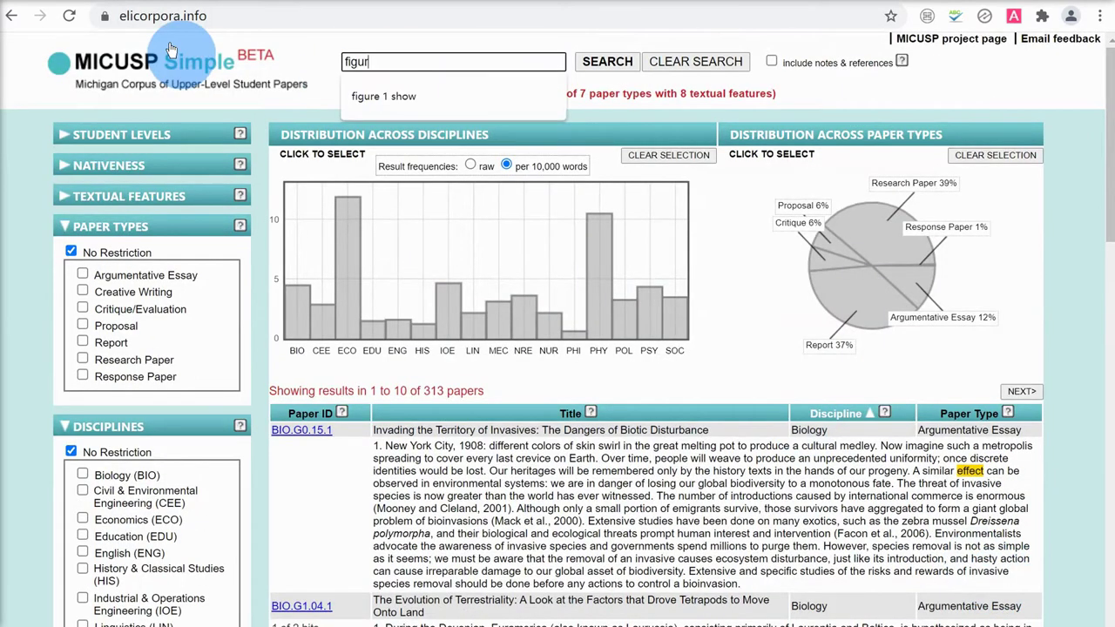
text(e)
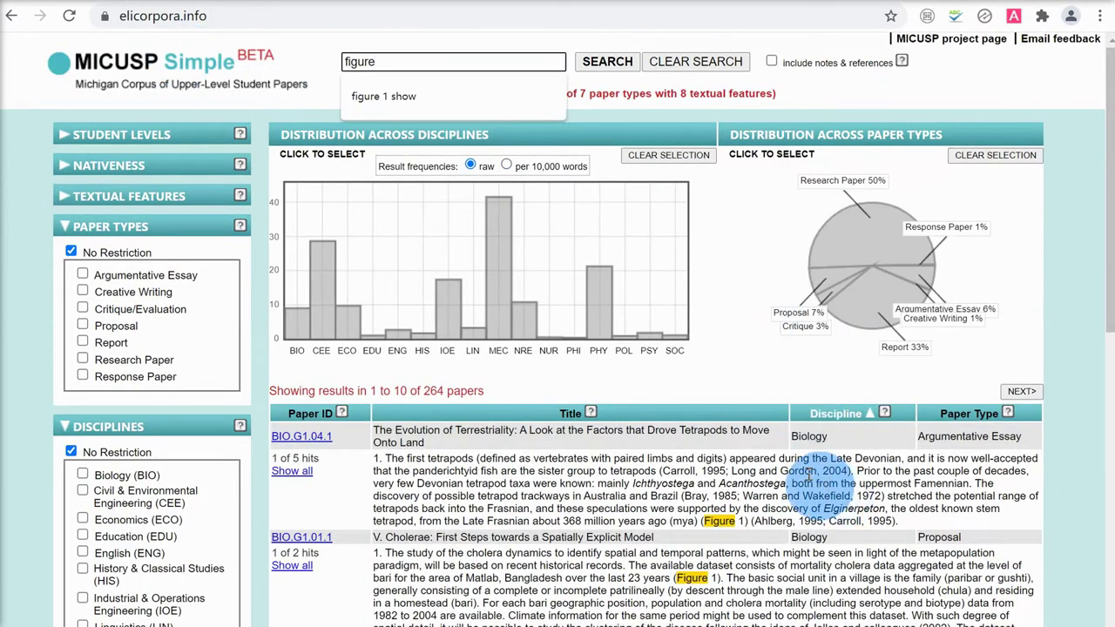
Scan the figure results, then search for different from (148 hits in 118 papers).
scroll(810, 472, down, 3)
scroll(860, 473, down, 3)
scroll(854, 488, up, 6)
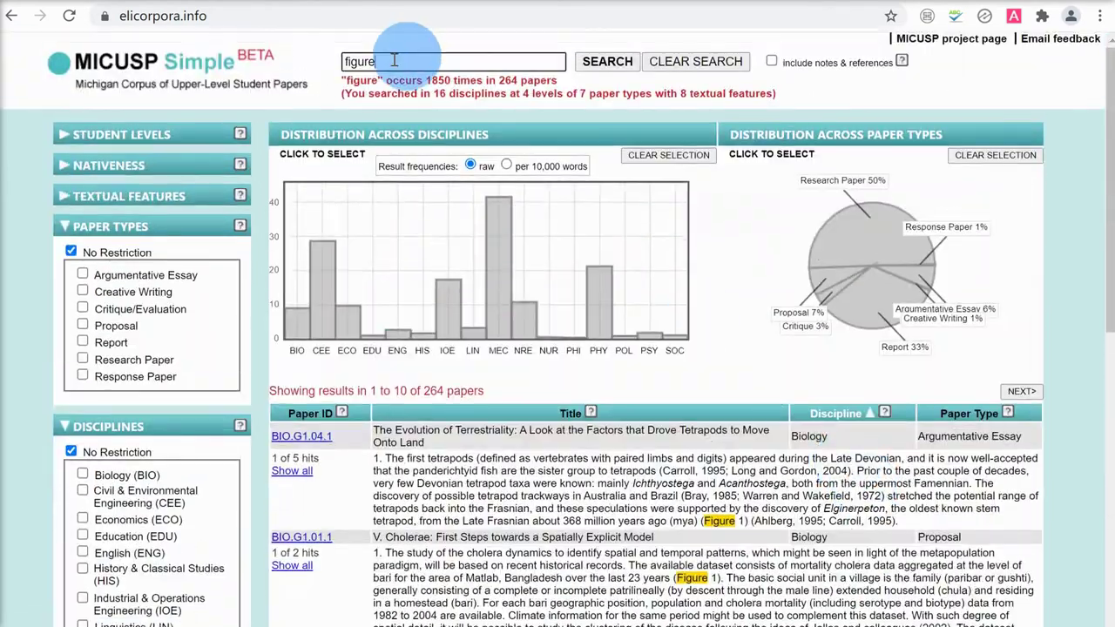
double_click(372, 61)
text(different from)
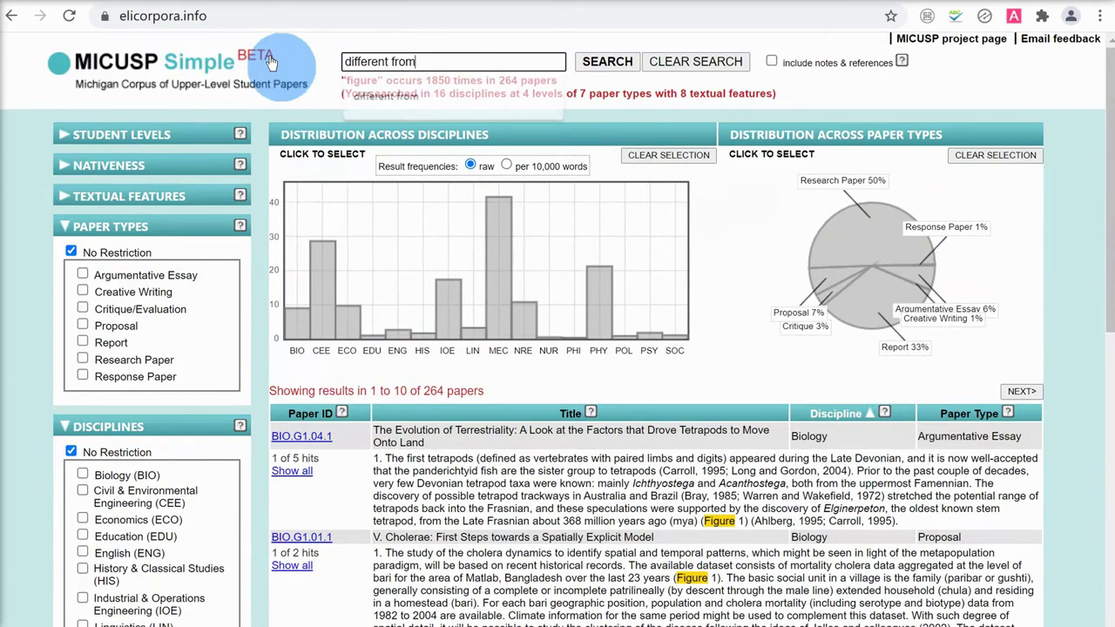
key(Return)
Scroll the different from results, highlighting phrases like 'This is quite different from'.
scroll(818, 365, down, 2)
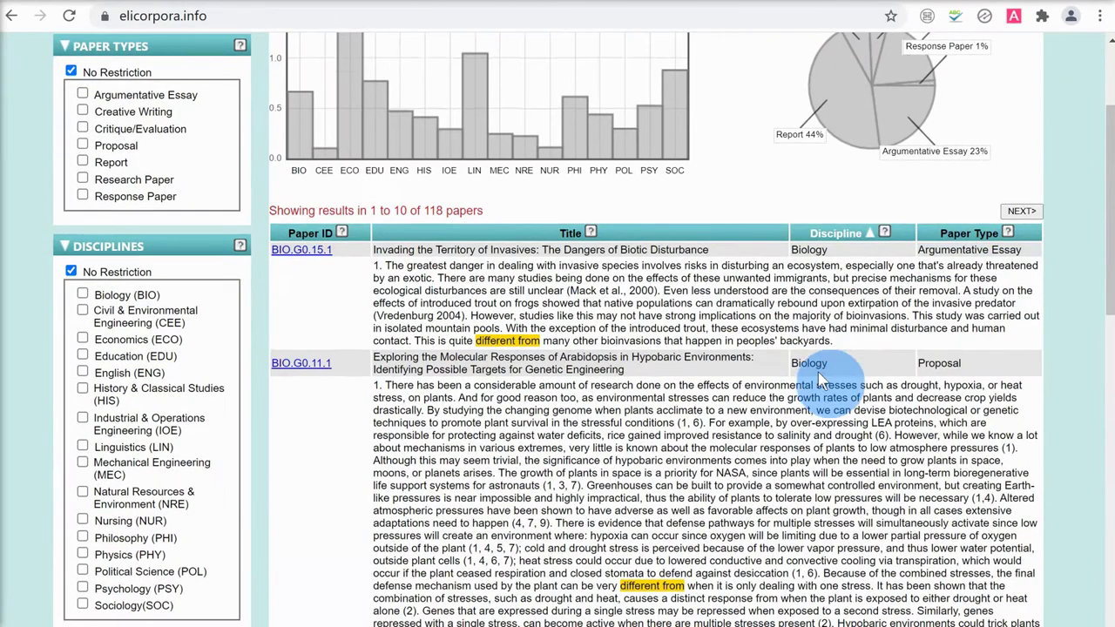
scroll(818, 376, down, 1)
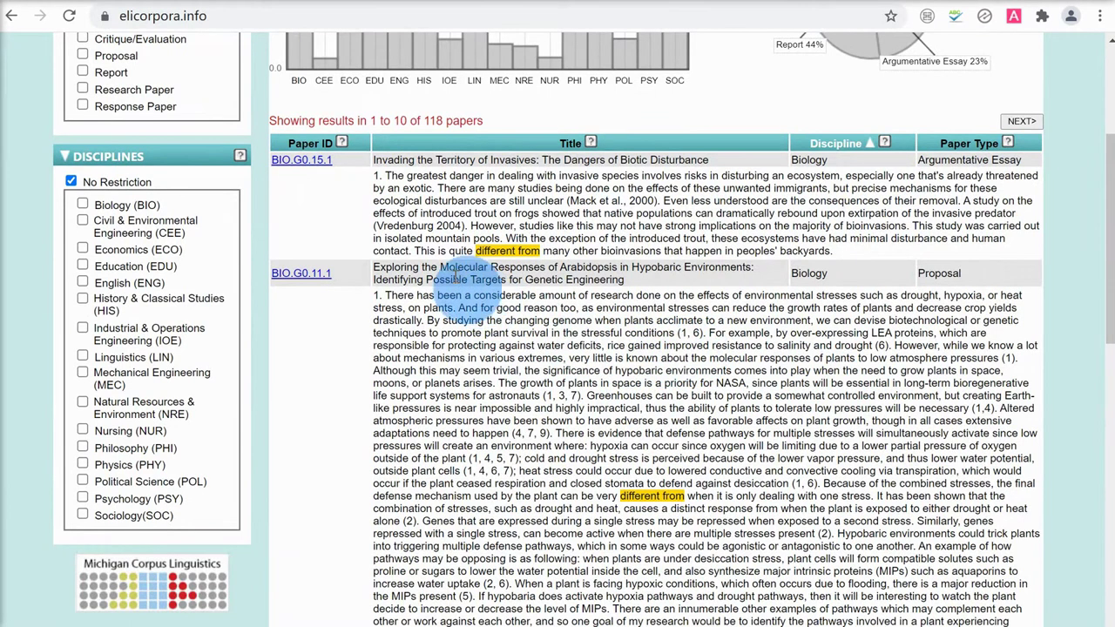
drag(449, 250, 540, 251)
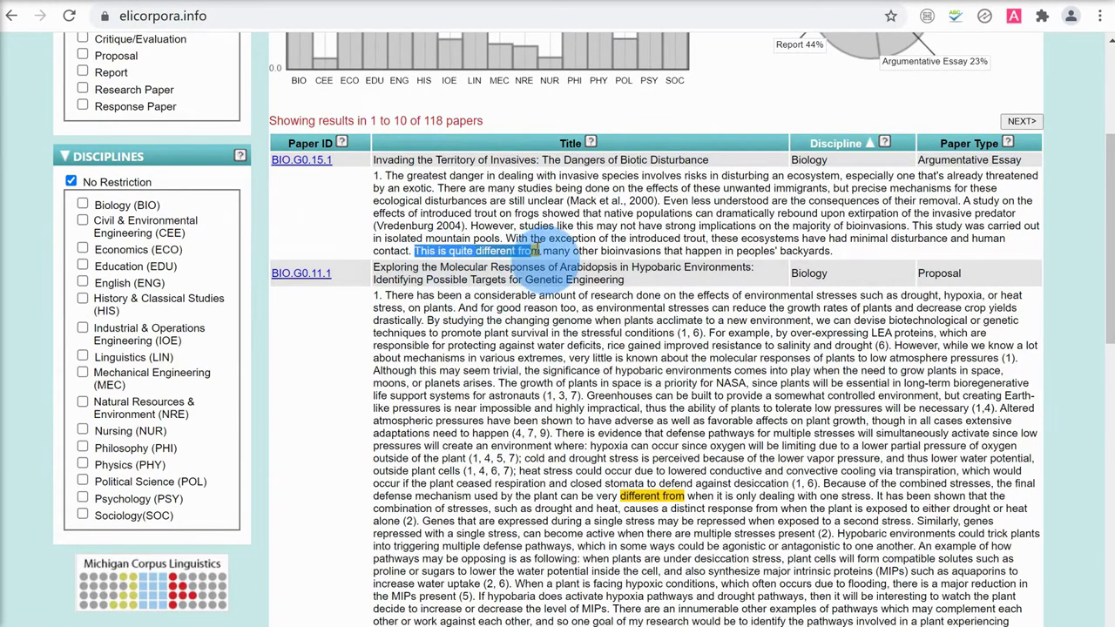
click(560, 496)
drag(560, 496, 684, 497)
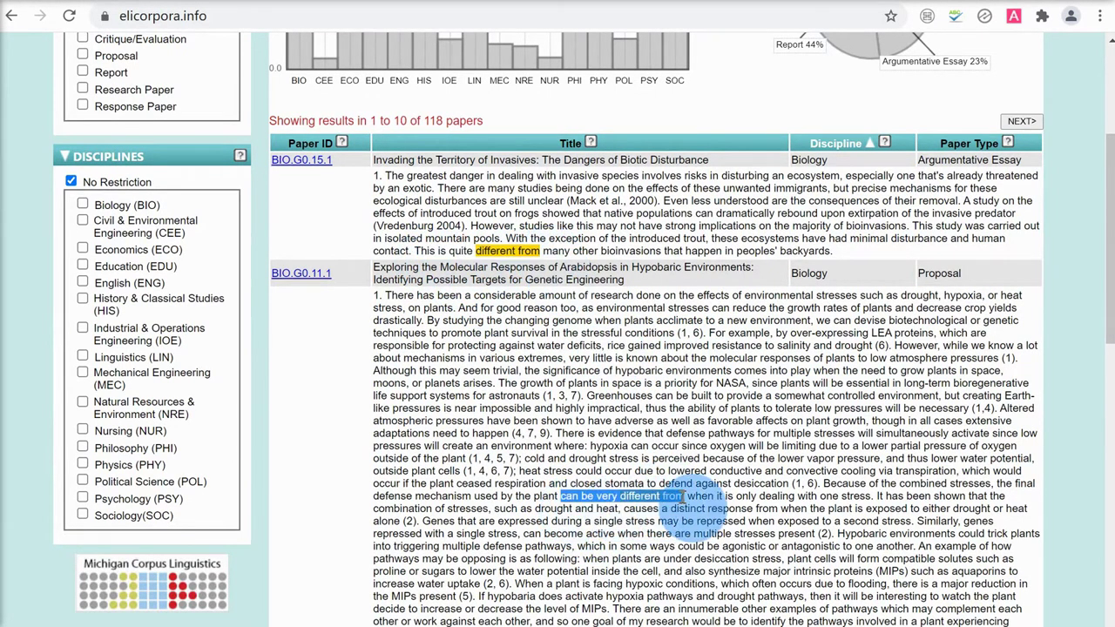
scroll(688, 505, down, 4)
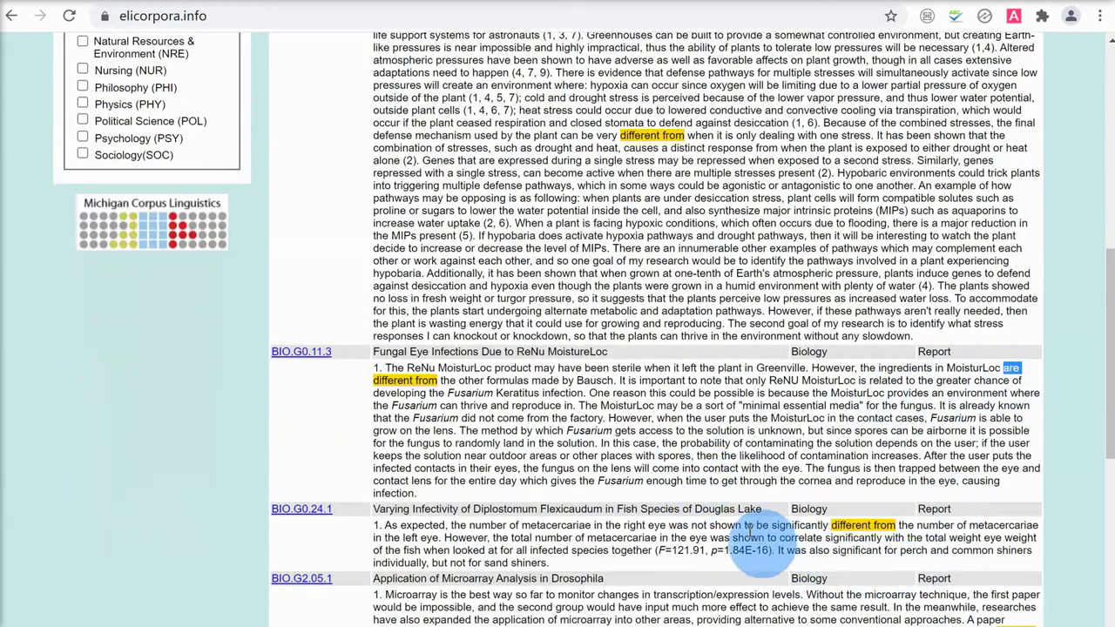
drag(743, 525, 895, 526)
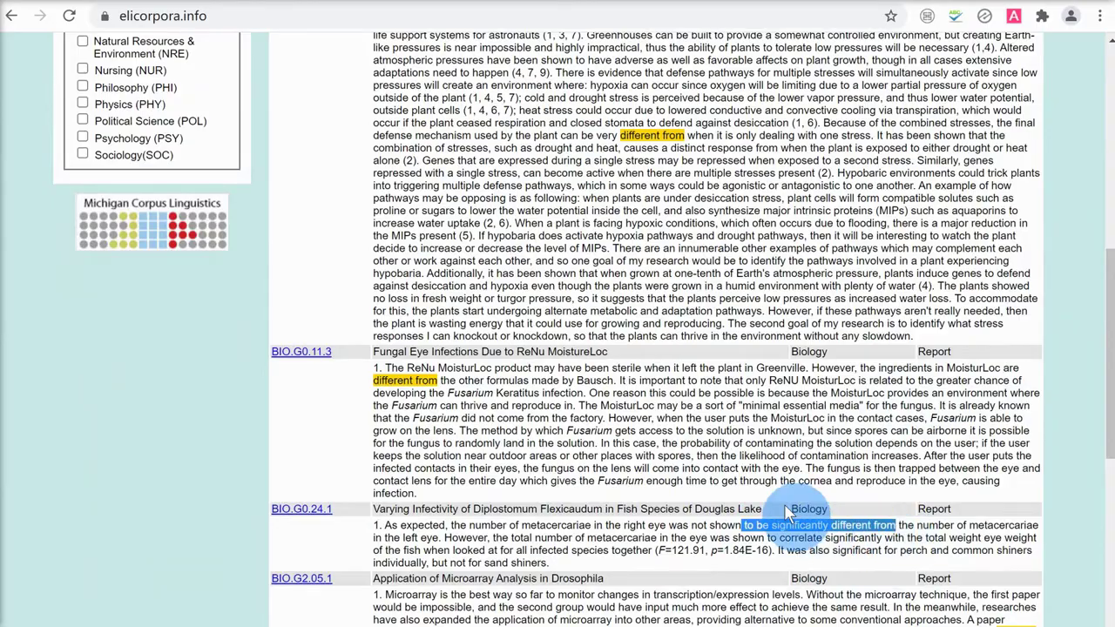
scroll(793, 510, down, 2)
scroll(788, 505, down, 1)
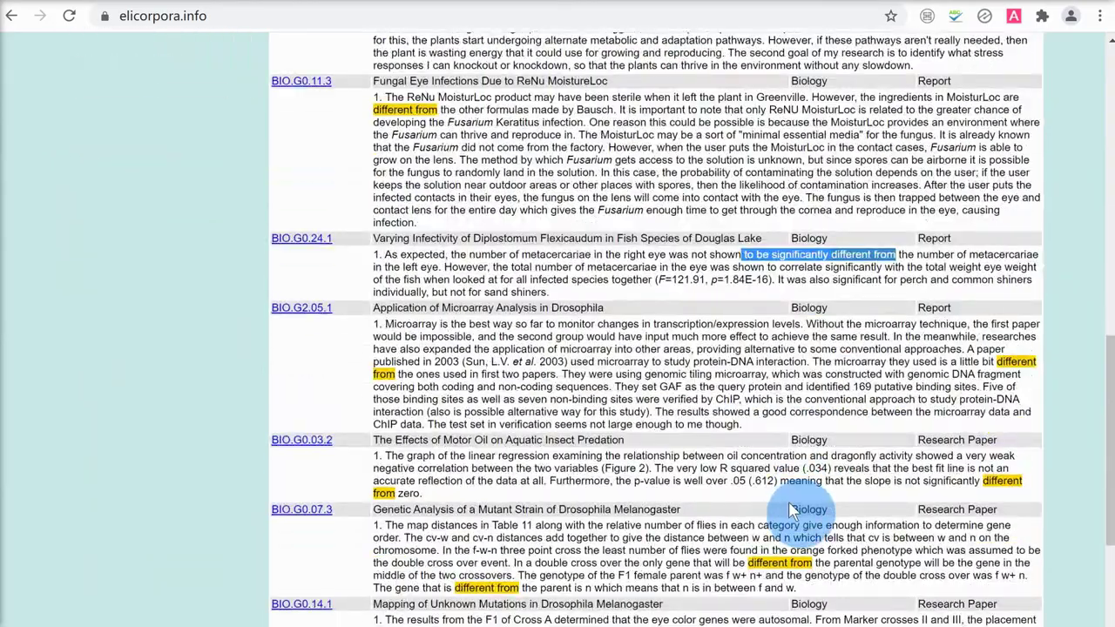
scroll(788, 509, up, 10)
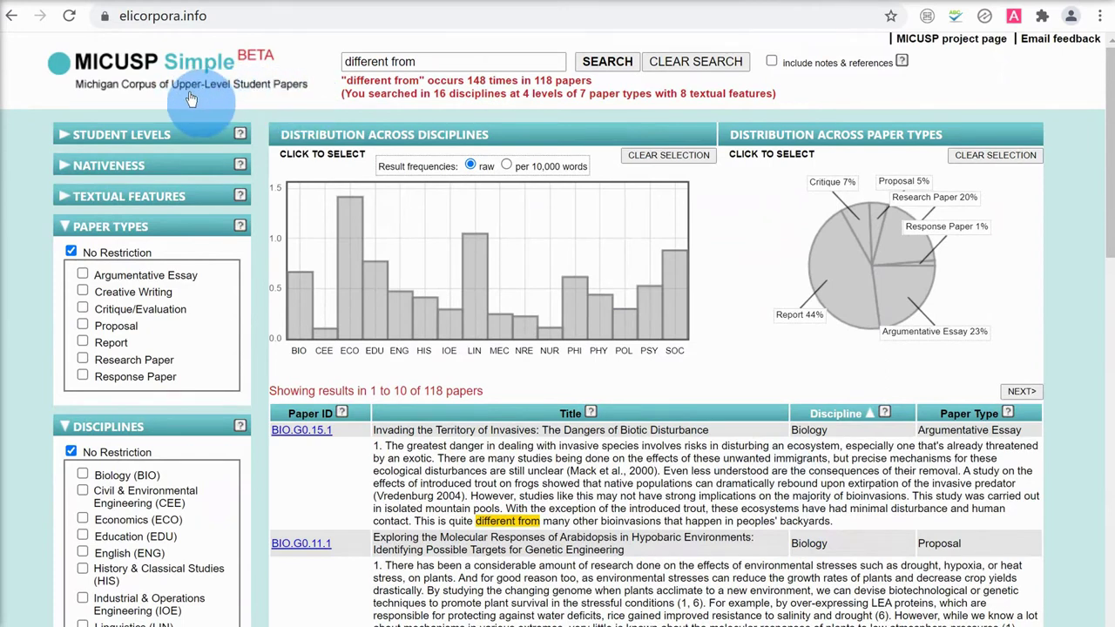
Limit the student levels to Senior Undergrad (G0) and 1st Year Graduate (G1) papers.
click(66, 139)
click(82, 182)
click(82, 200)
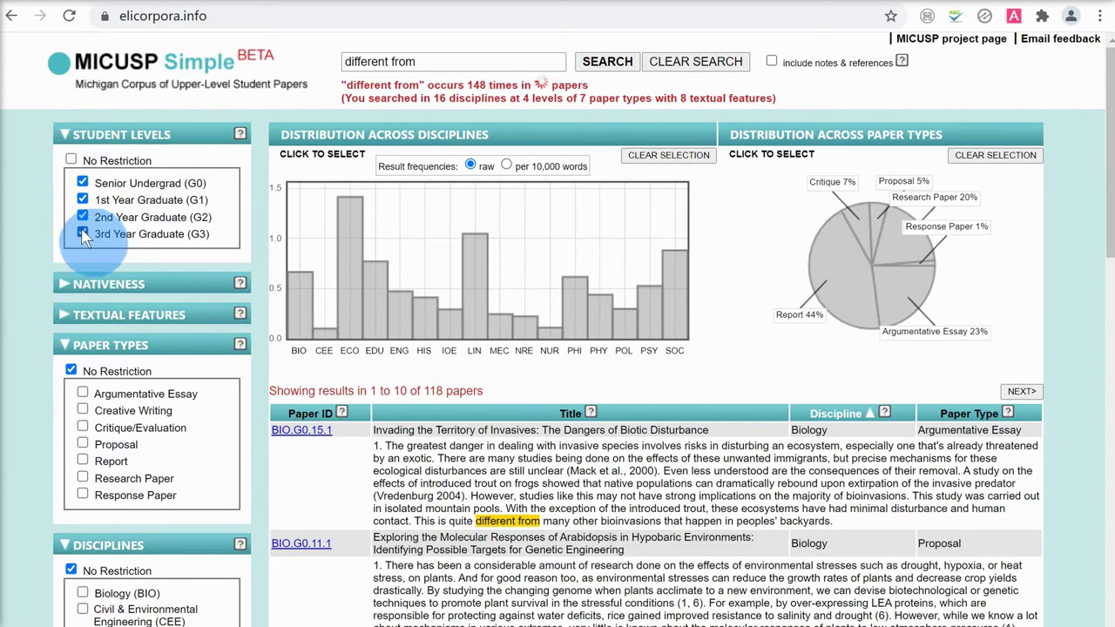
Restrict the paper types to Argumentative Essay and Report and review the filtered results.
click(67, 283)
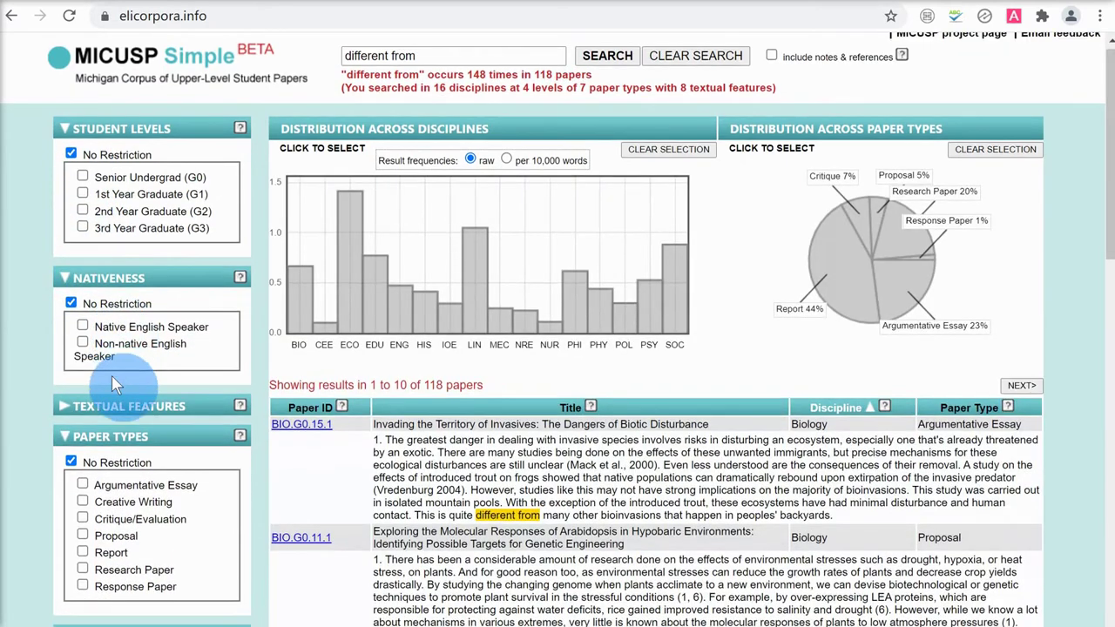
scroll(111, 375, down, 2)
click(64, 235)
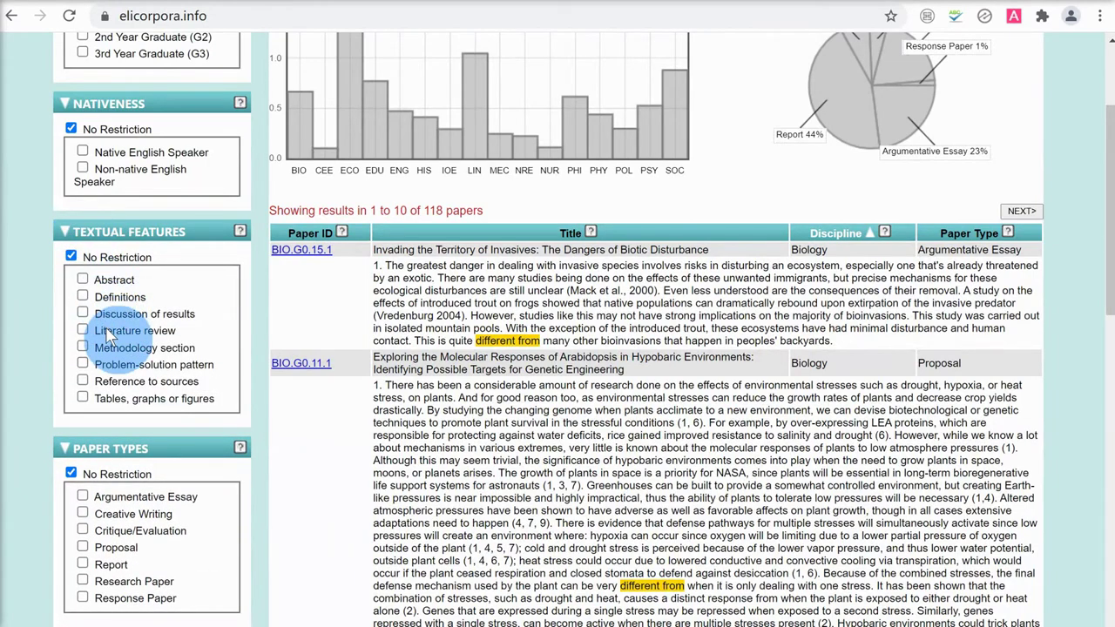
scroll(68, 448, down, 3)
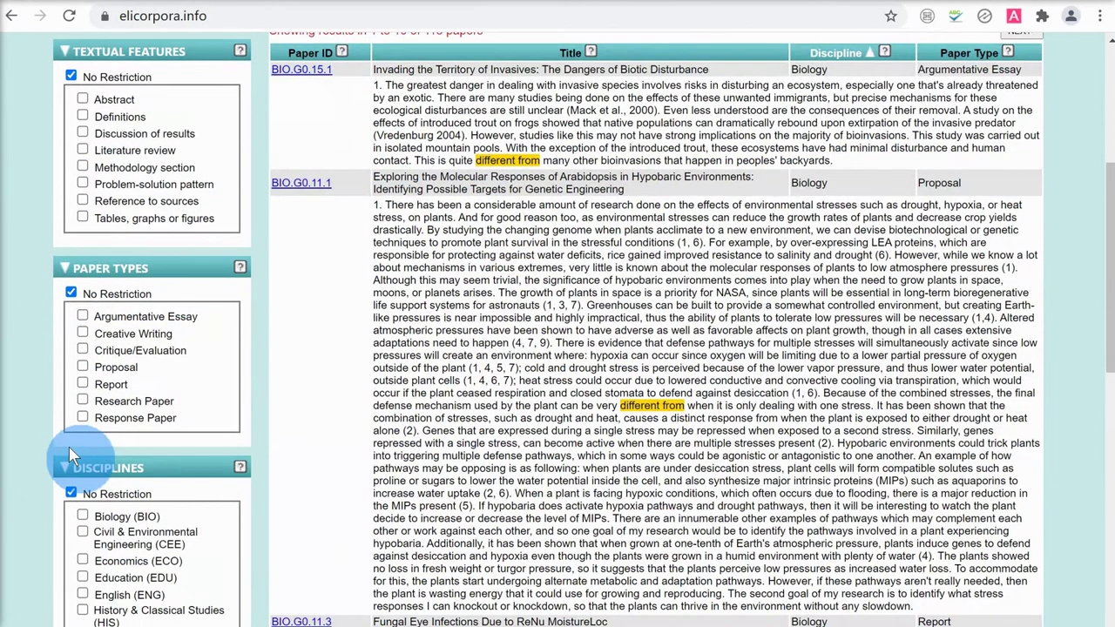
click(82, 226)
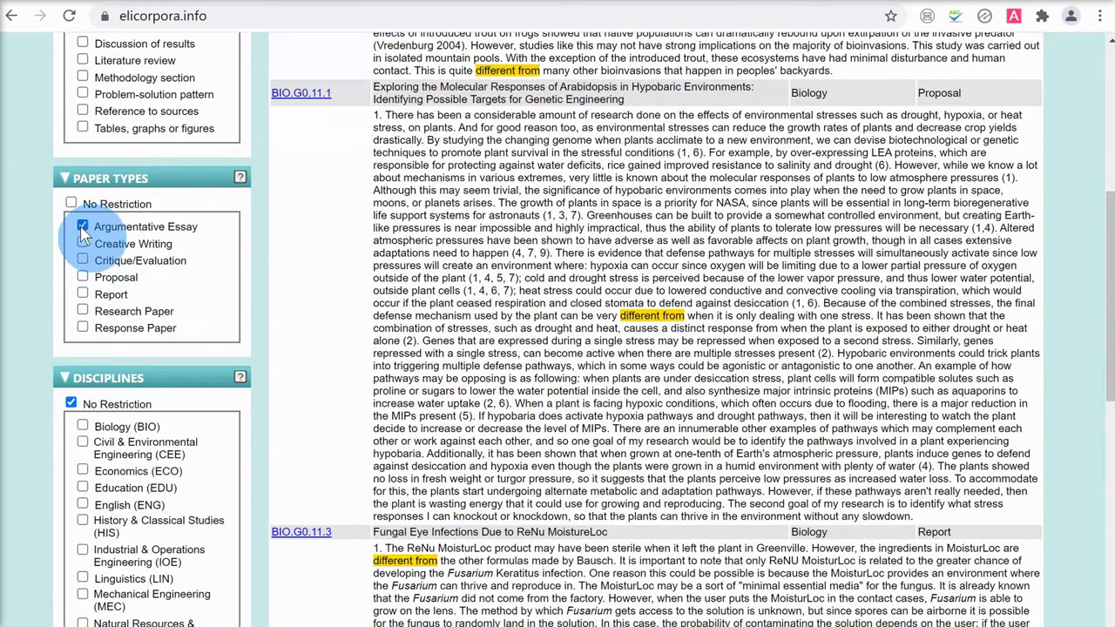
click(82, 294)
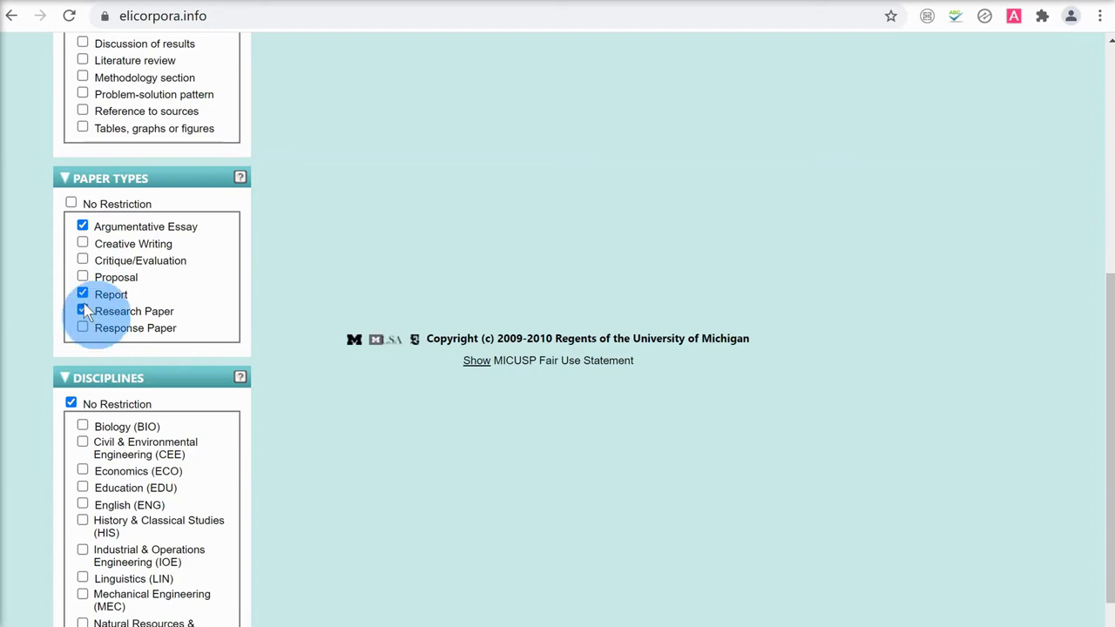
scroll(84, 314, down, 2)
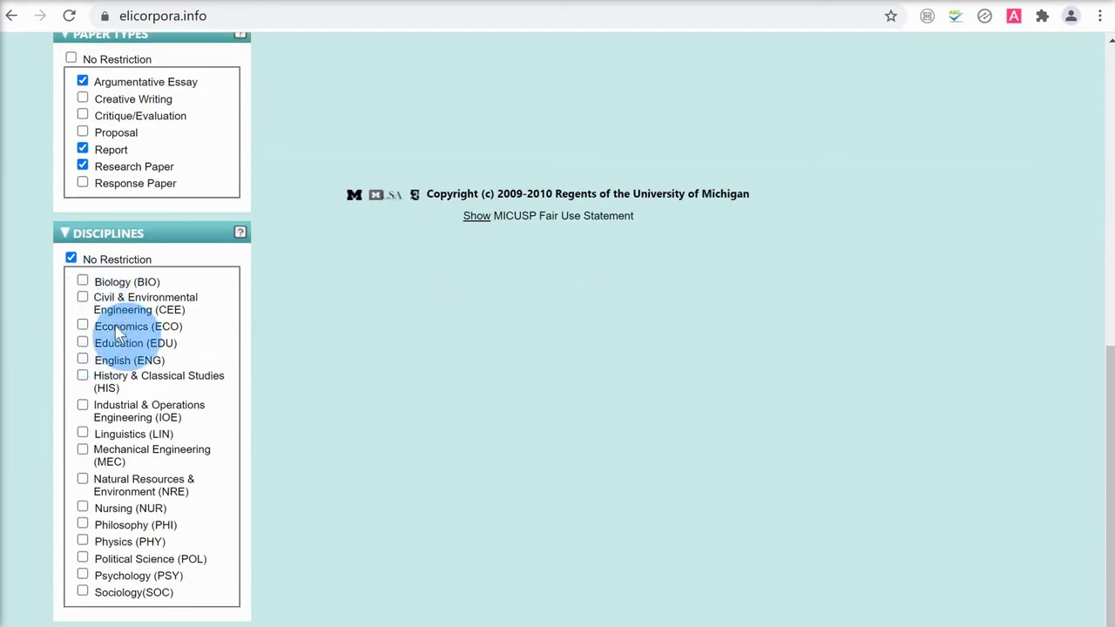
scroll(166, 348, up, 2)
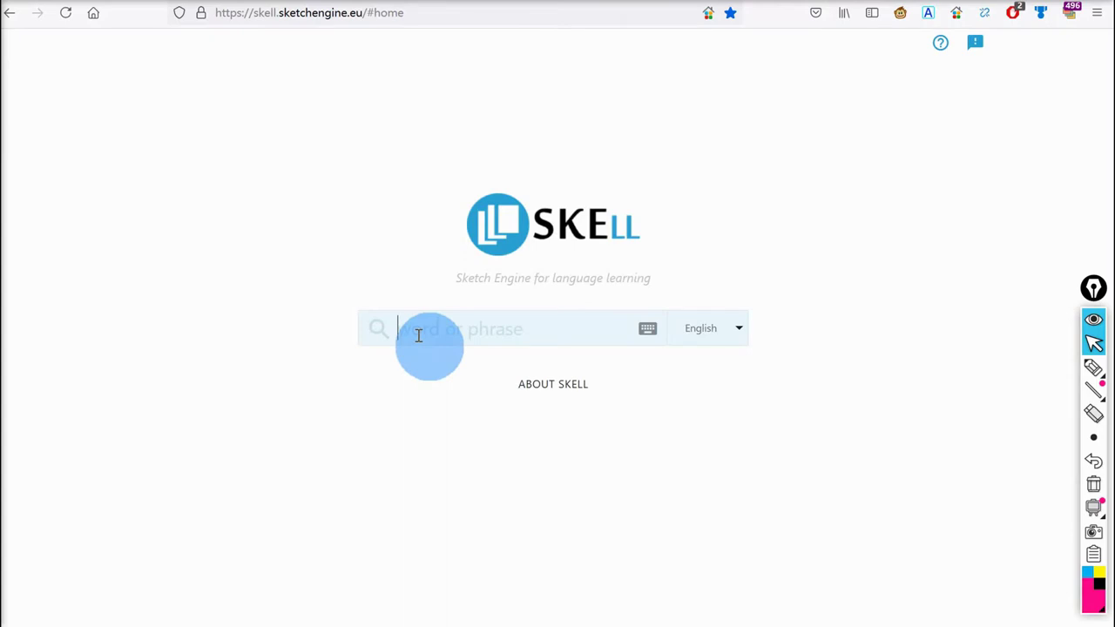
Search SkELL for effect, skim its examples, and view its similar words and word cloud.
text(effect)
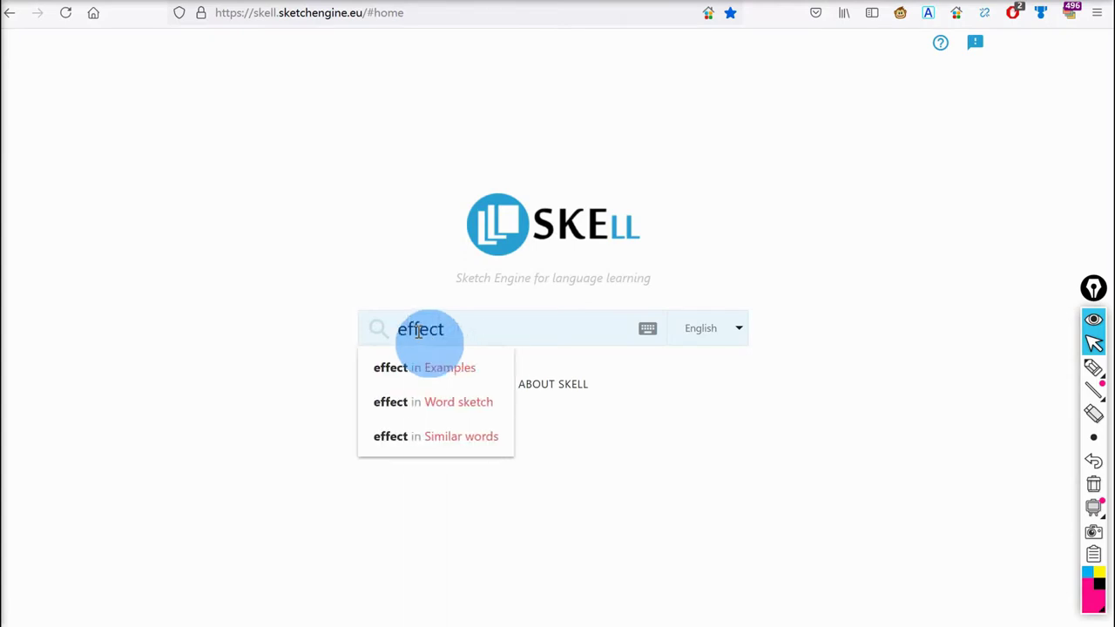
key(Return)
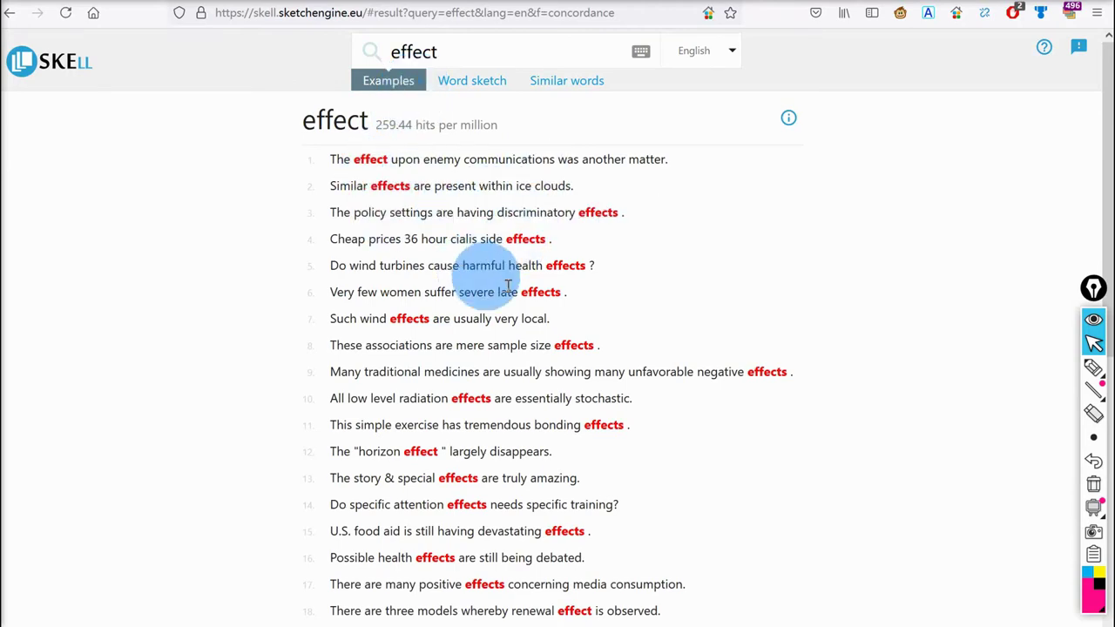
scroll(518, 318, down, 7)
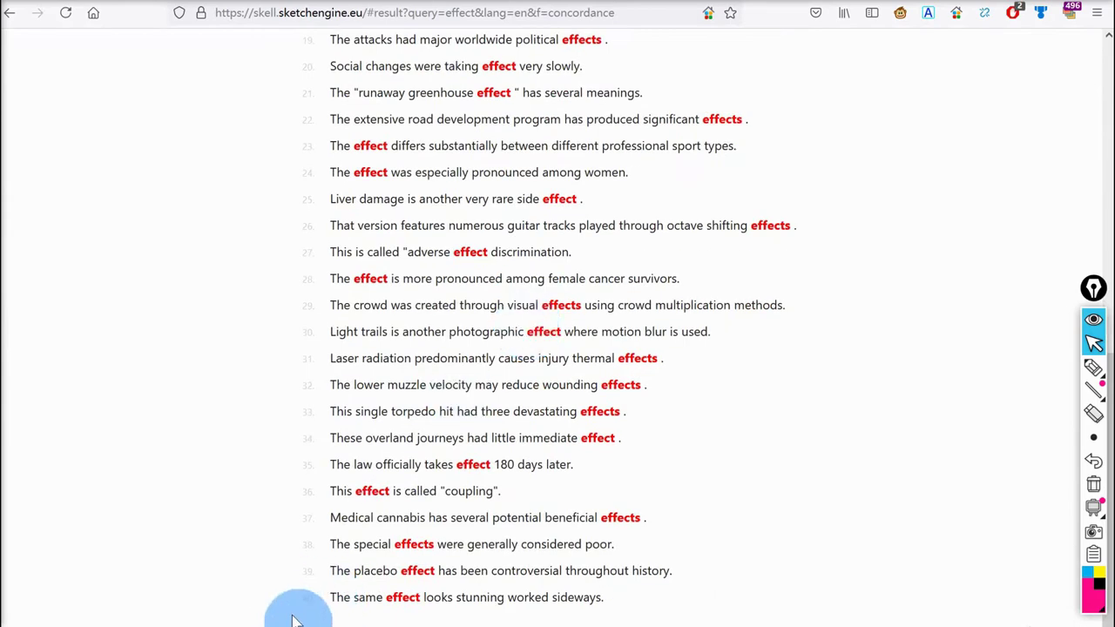
scroll(590, 440, up, 7)
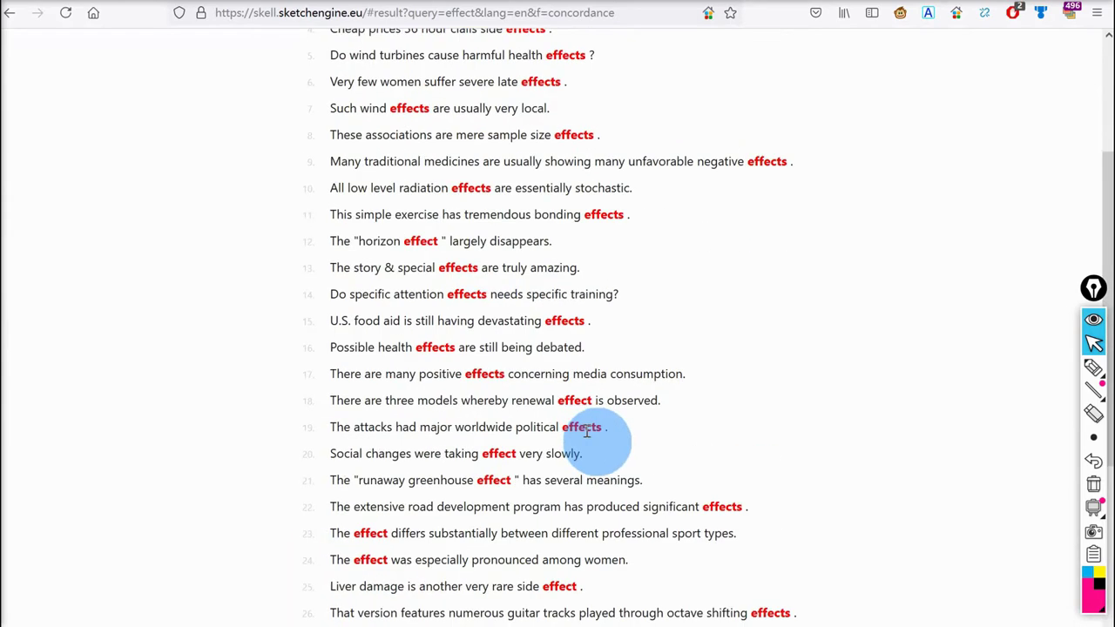
click(567, 82)
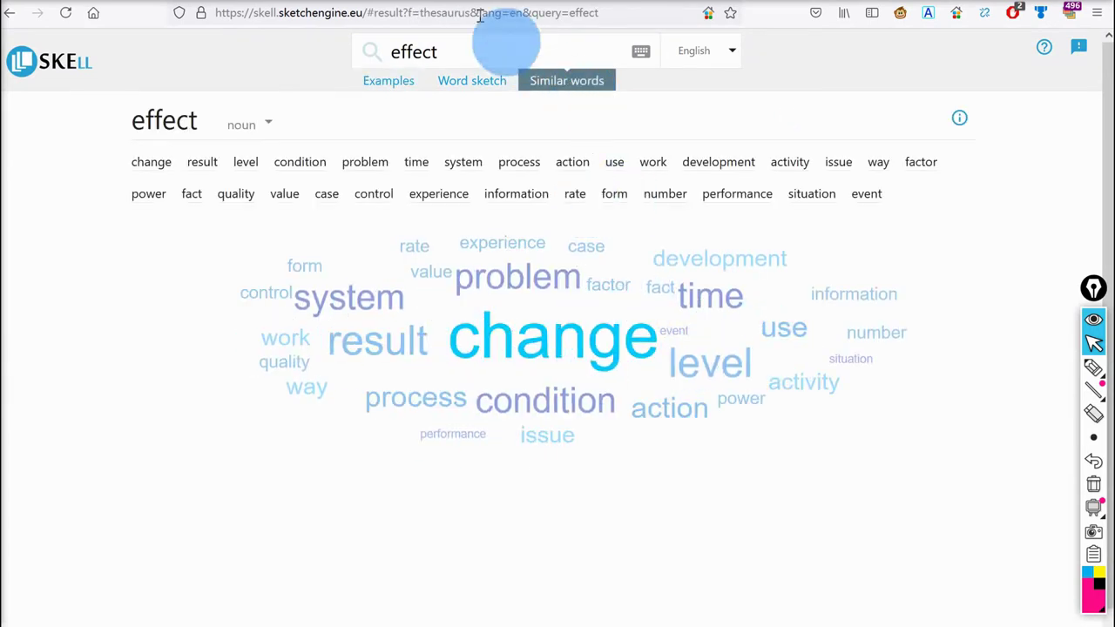
Show the word sketch for effect and preview collocates across its relation tables.
click(452, 85)
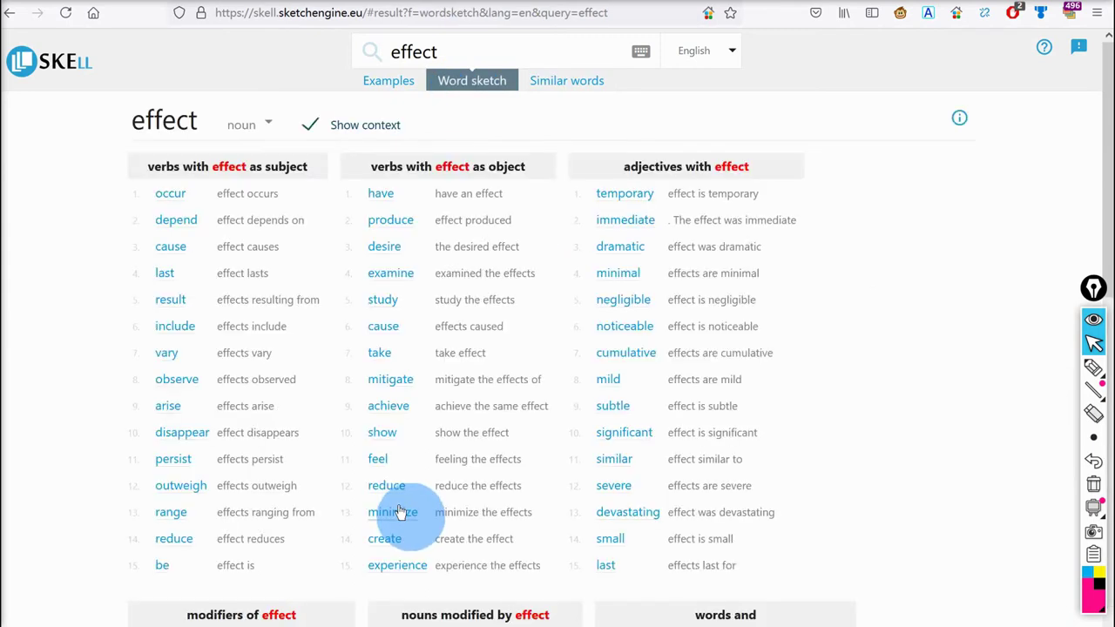
mouse_move(397, 520)
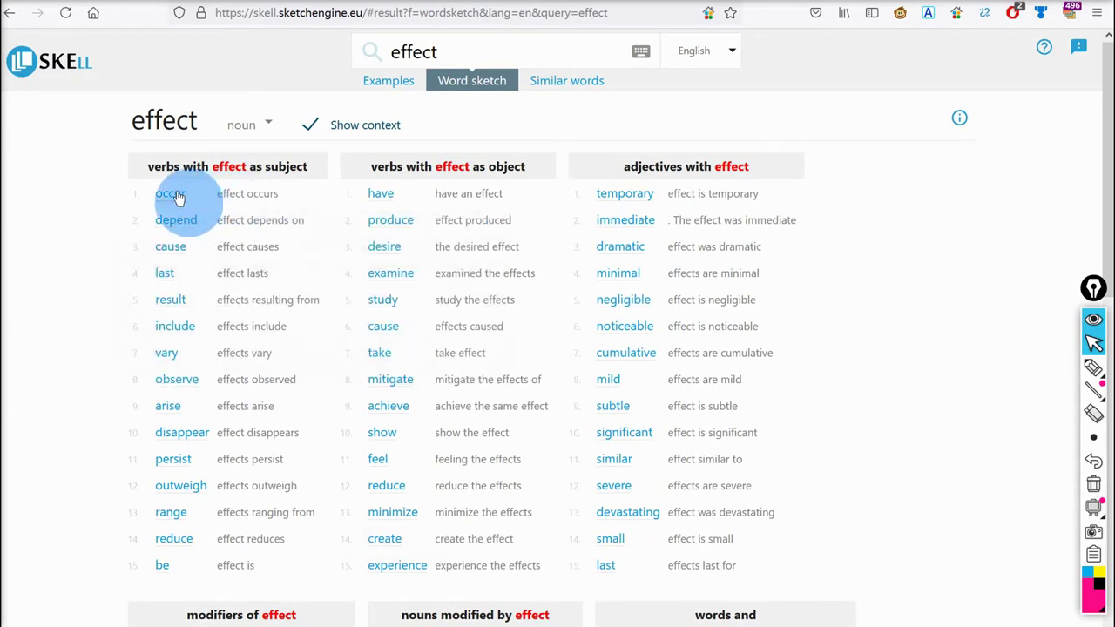
mouse_move(177, 198)
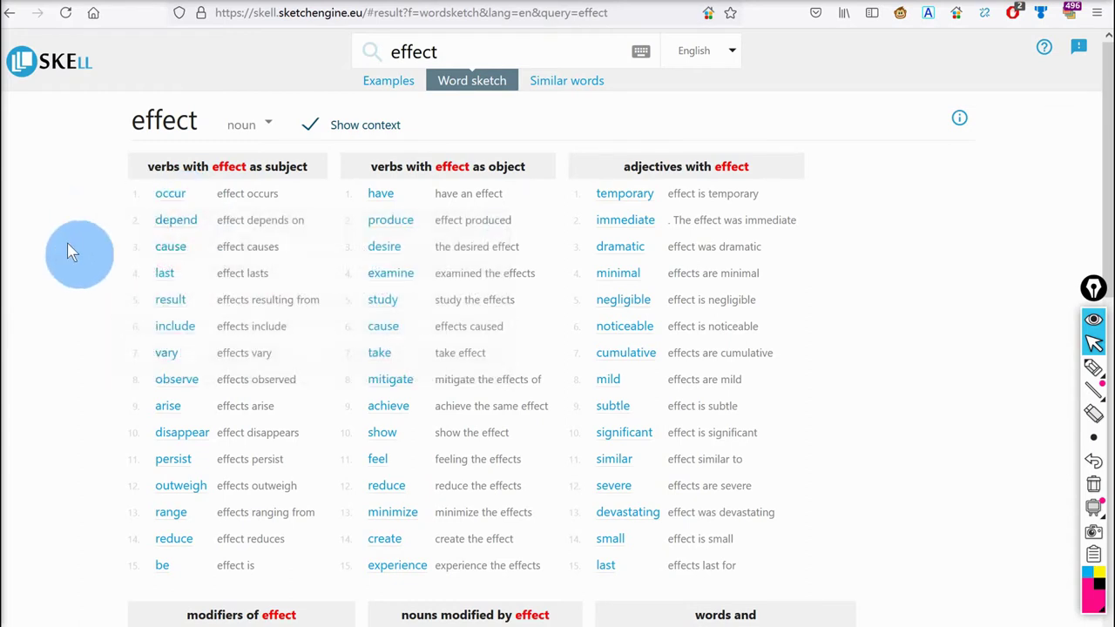
mouse_move(162, 225)
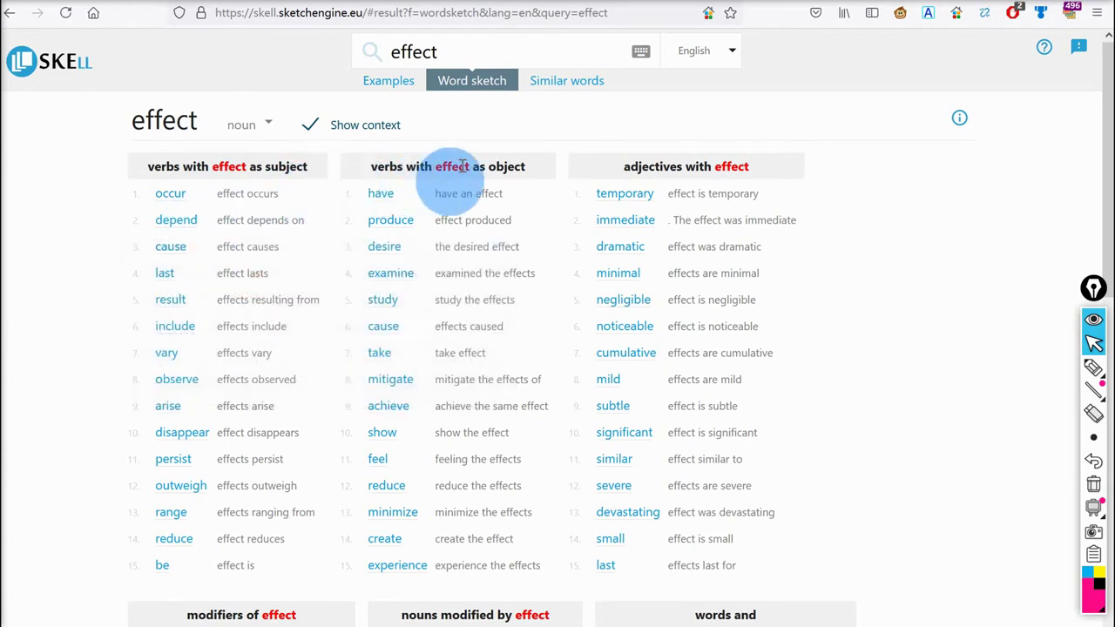
mouse_move(376, 197)
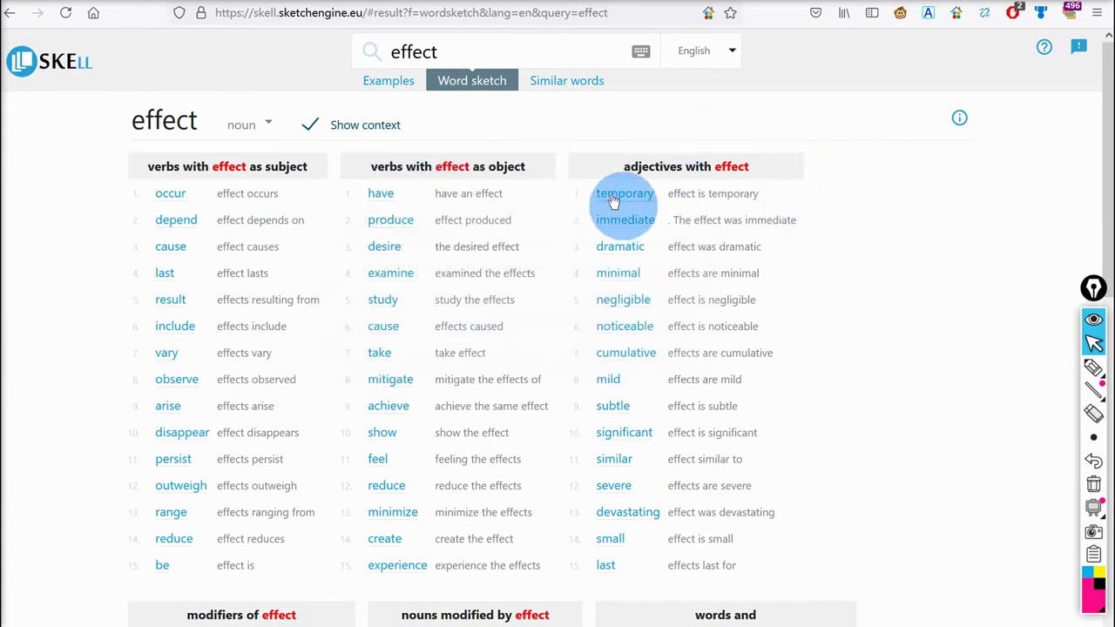
mouse_move(613, 200)
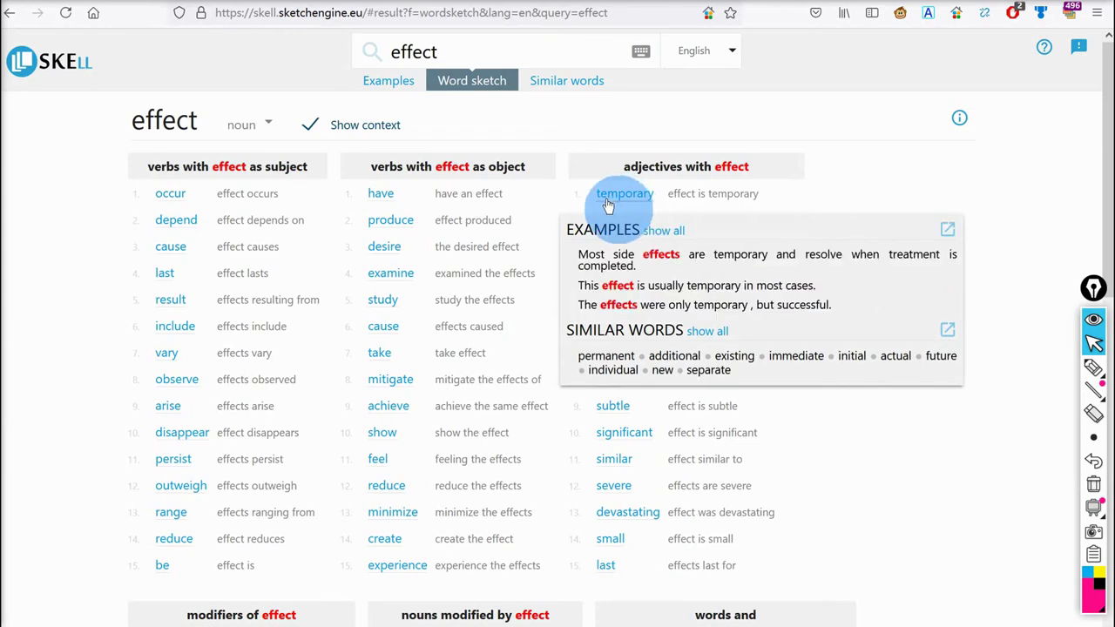
scroll(54, 361, down, 2)
scroll(55, 360, down, 3)
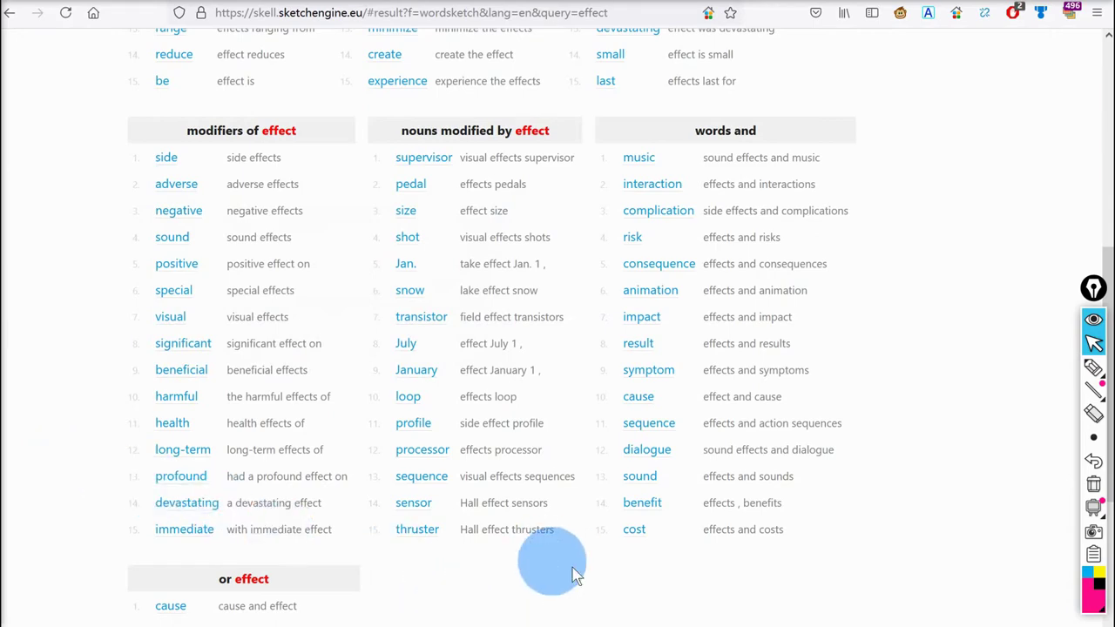
scroll(856, 490, up, 2)
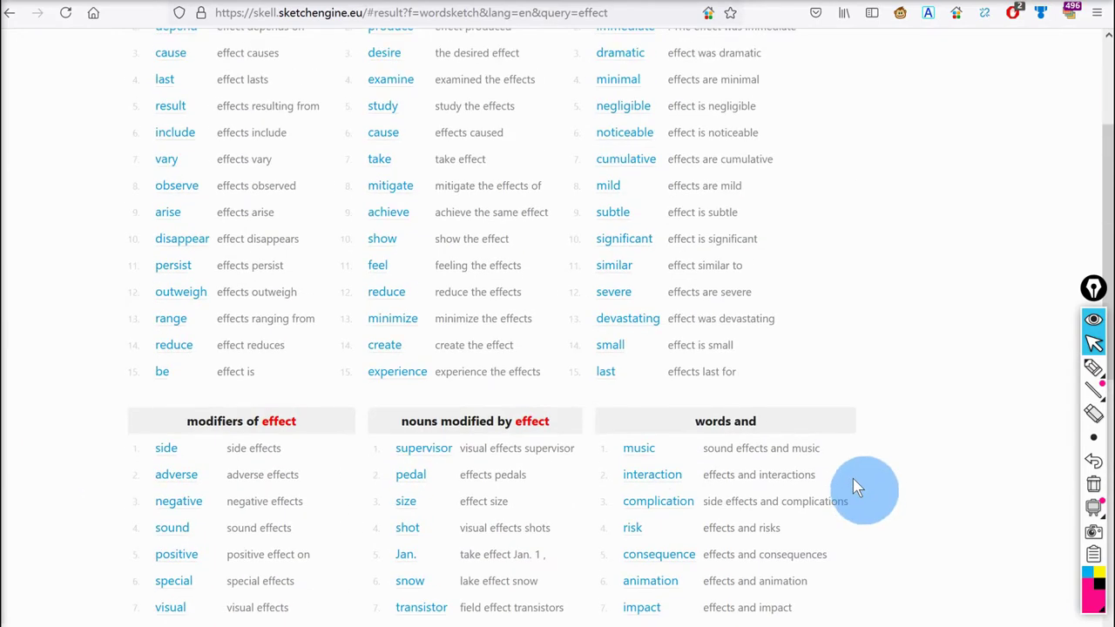
scroll(854, 485, down, 6)
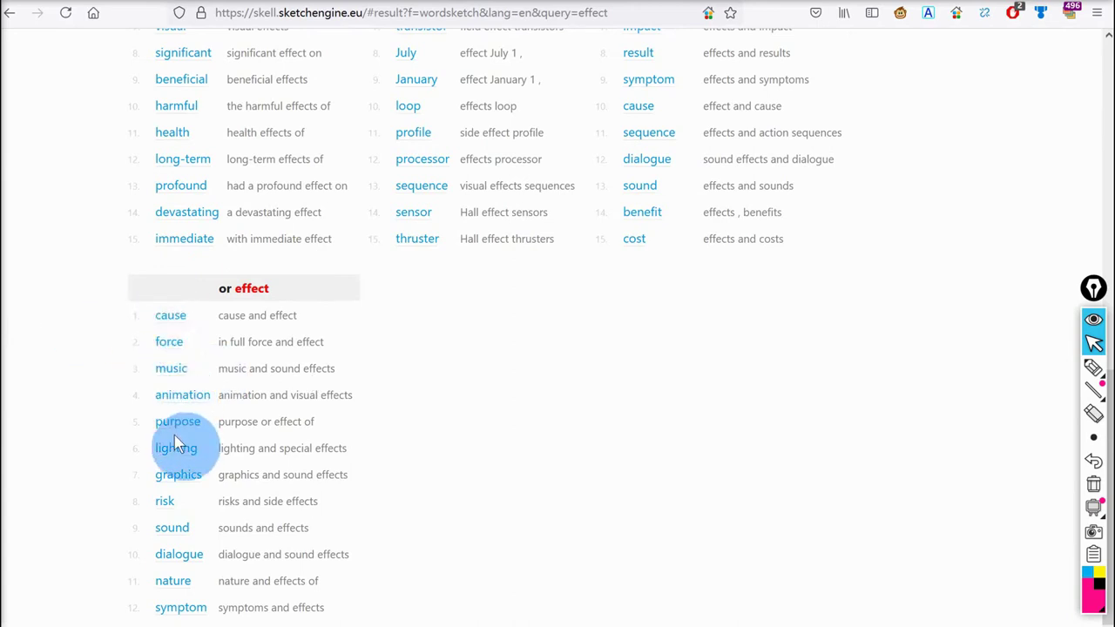
Preview example sentences for the collocate cause, then return to the top of the sketch.
click(168, 319)
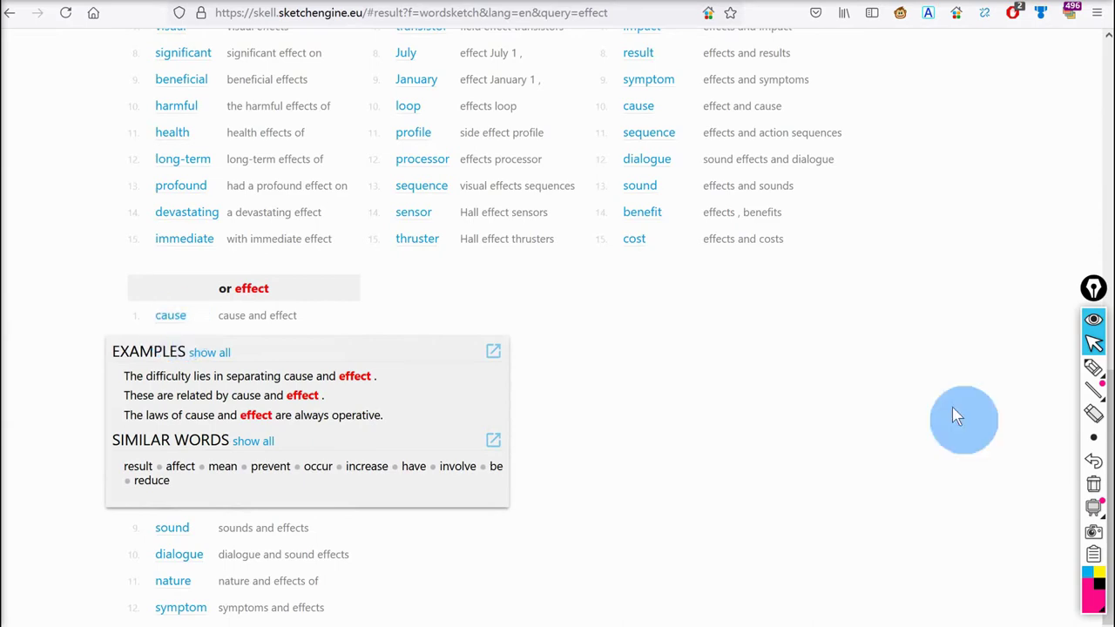
click(942, 411)
scroll(927, 417, up, 6)
scroll(924, 413, up, 3)
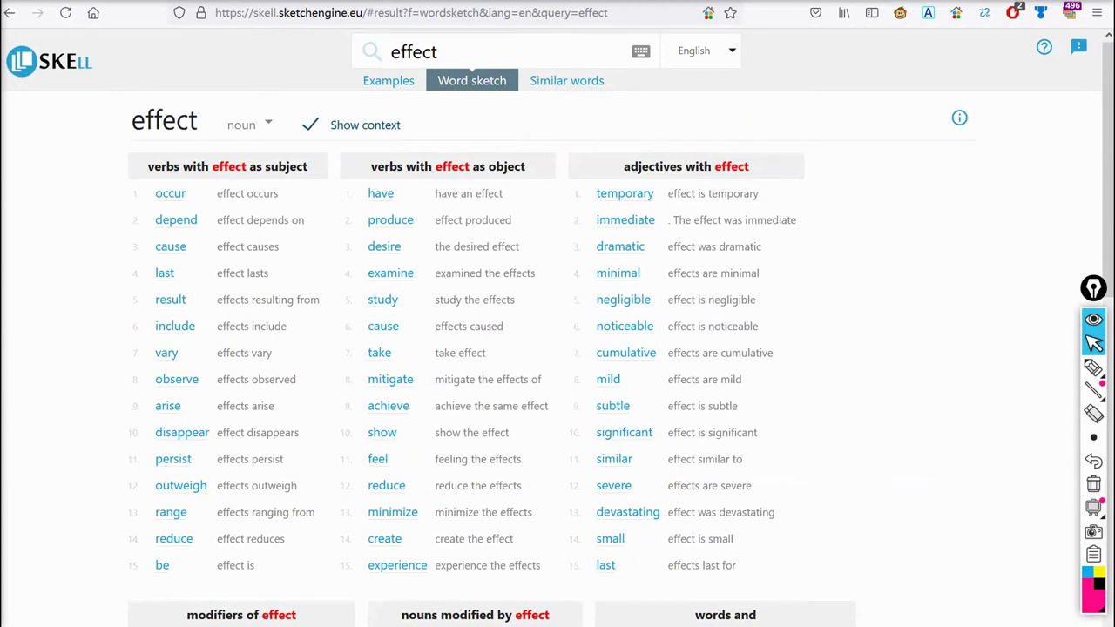
Show the word sketch for figure and preview examples for the collocates show and illustrate.
drag(446, 50, 353, 48)
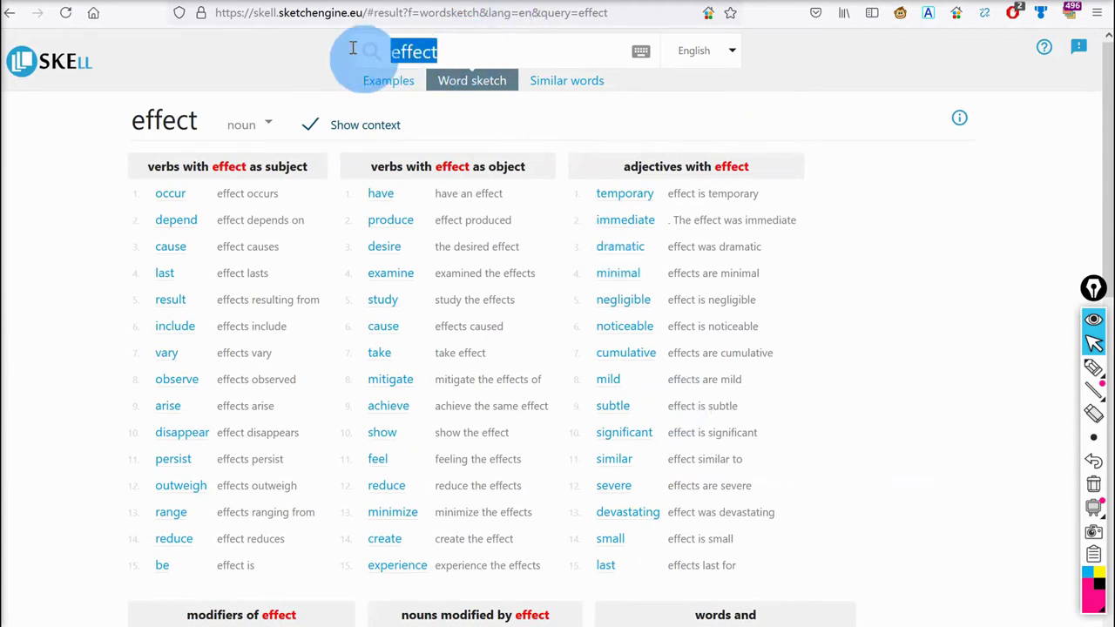
text(figure)
key(Return)
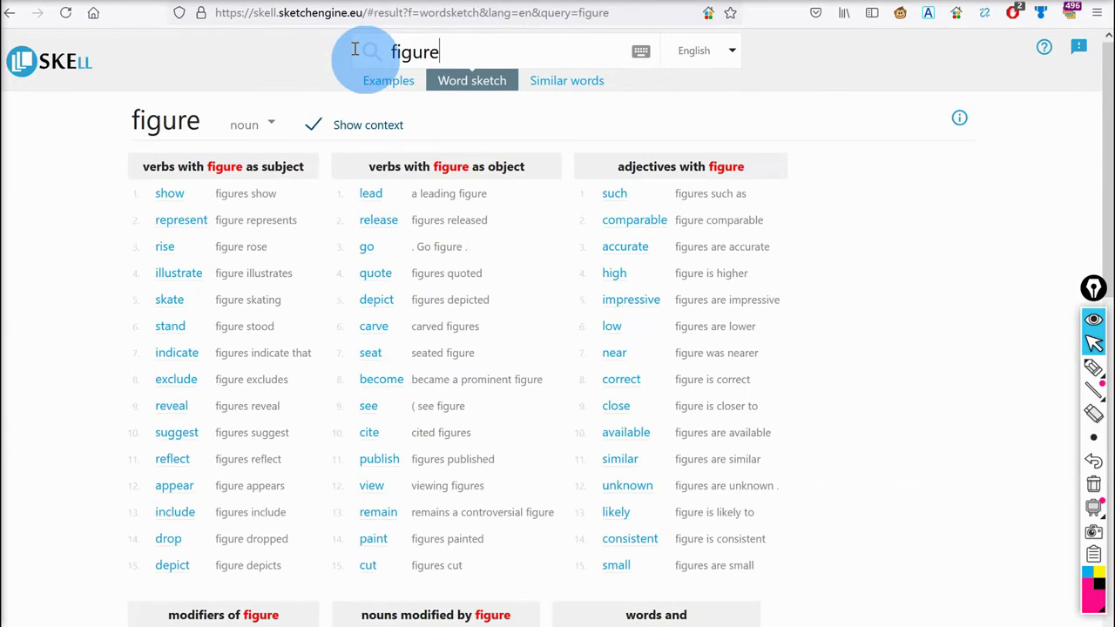
click(170, 197)
click(67, 222)
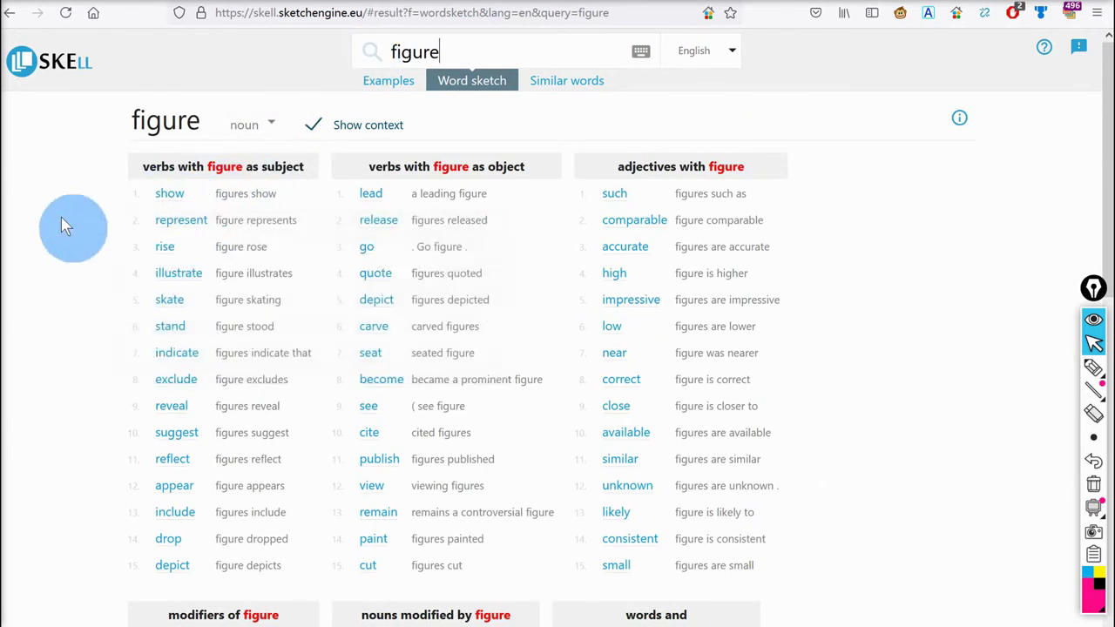
click(178, 275)
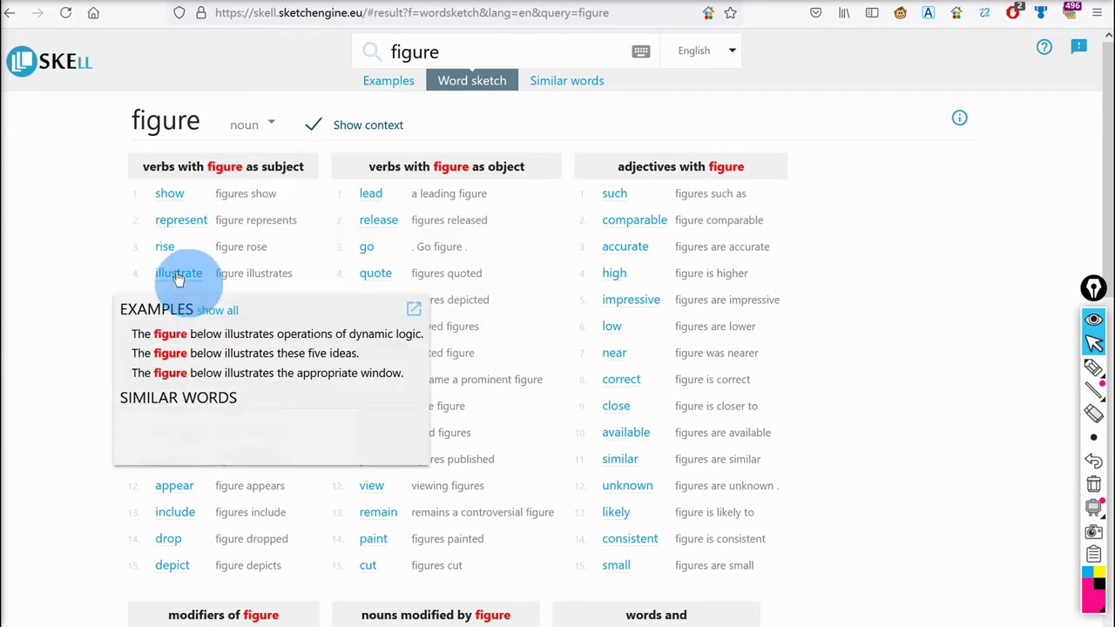
click(20, 297)
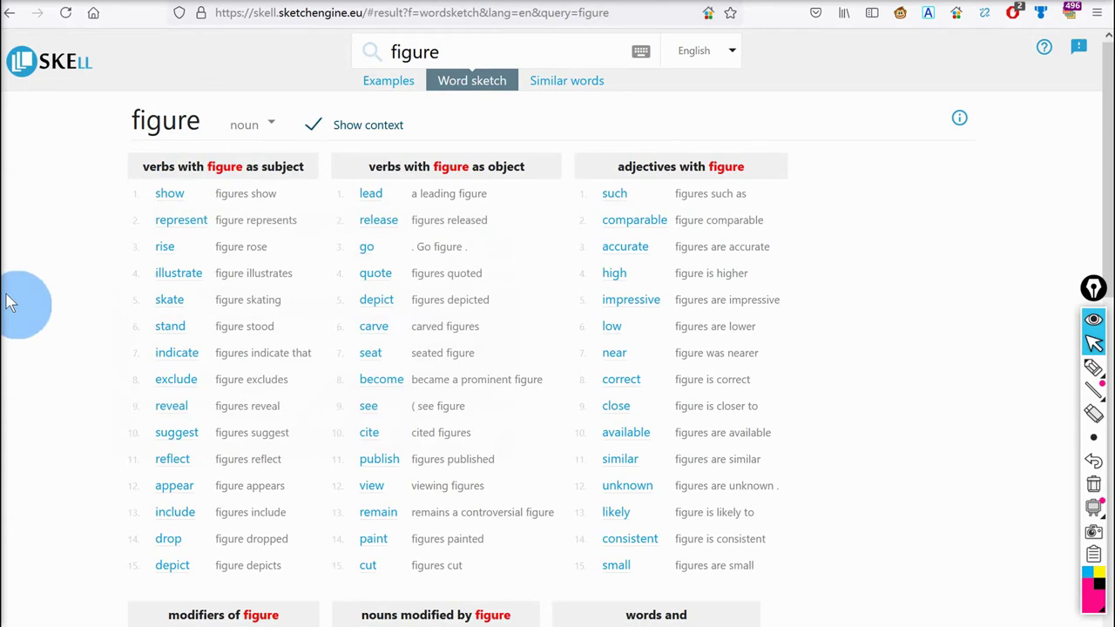
Look up the word sketch for different and show its example sentences.
double_click(453, 51)
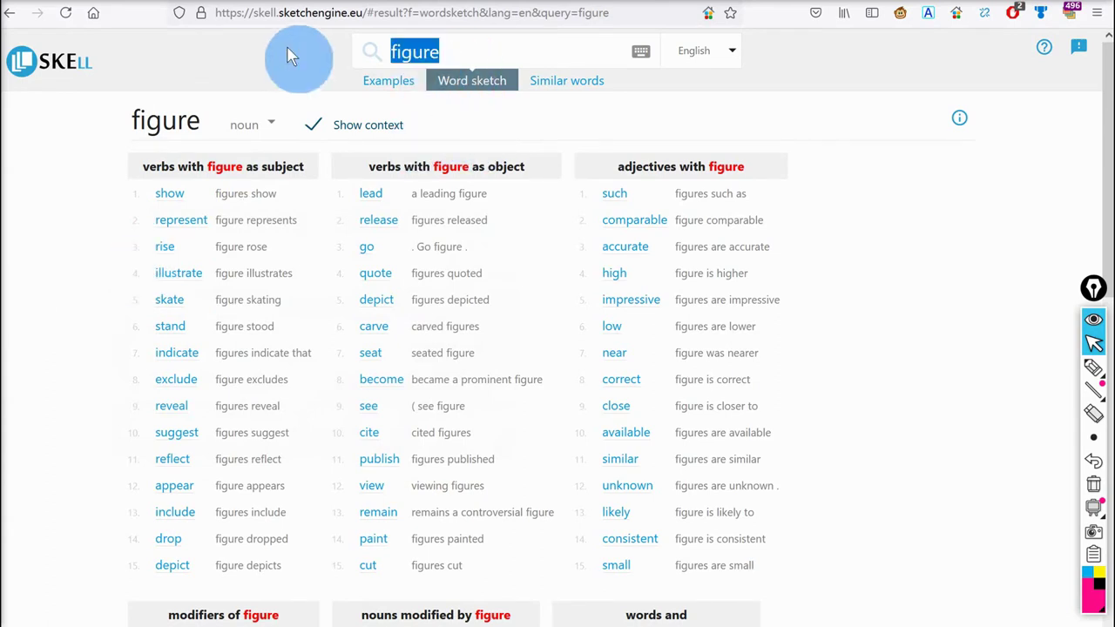
text(different)
key(Return)
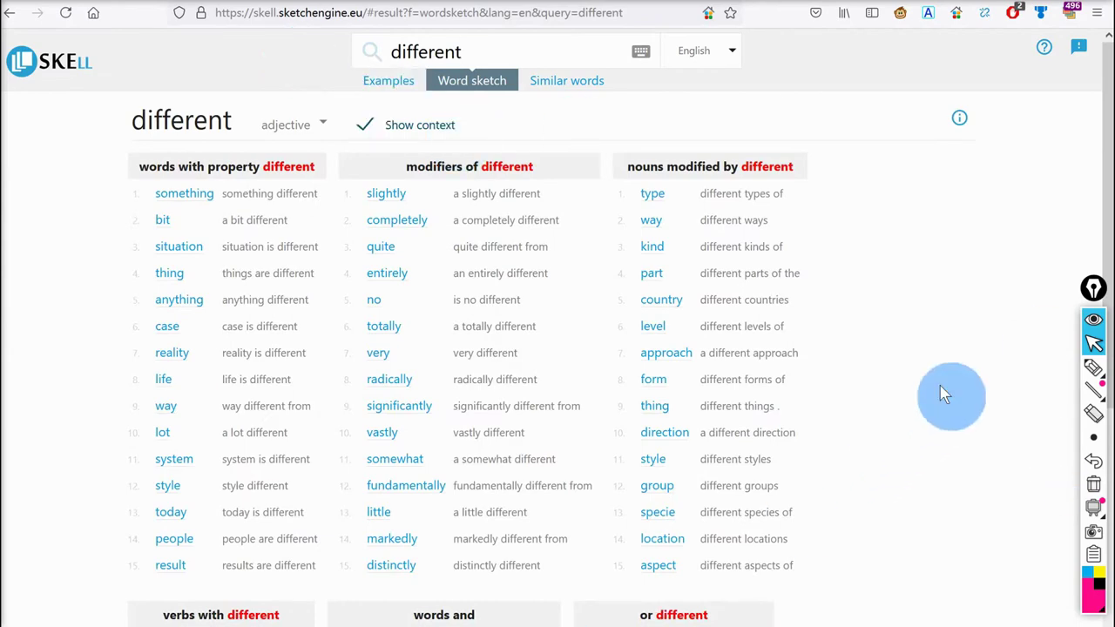
scroll(940, 385, down, 3)
scroll(940, 384, up, 3)
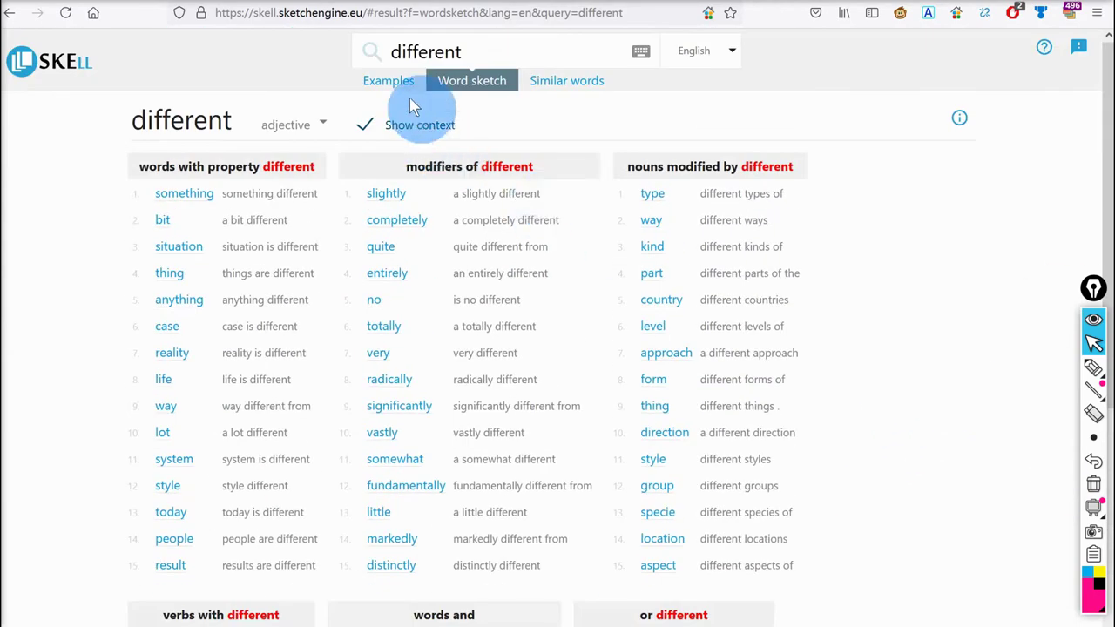
click(388, 80)
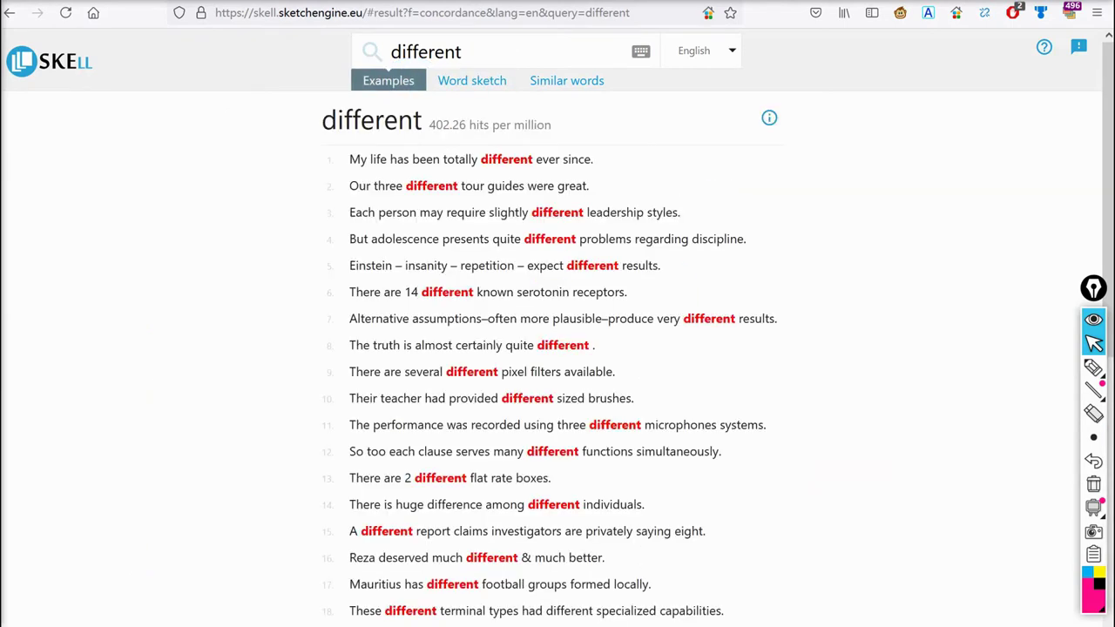